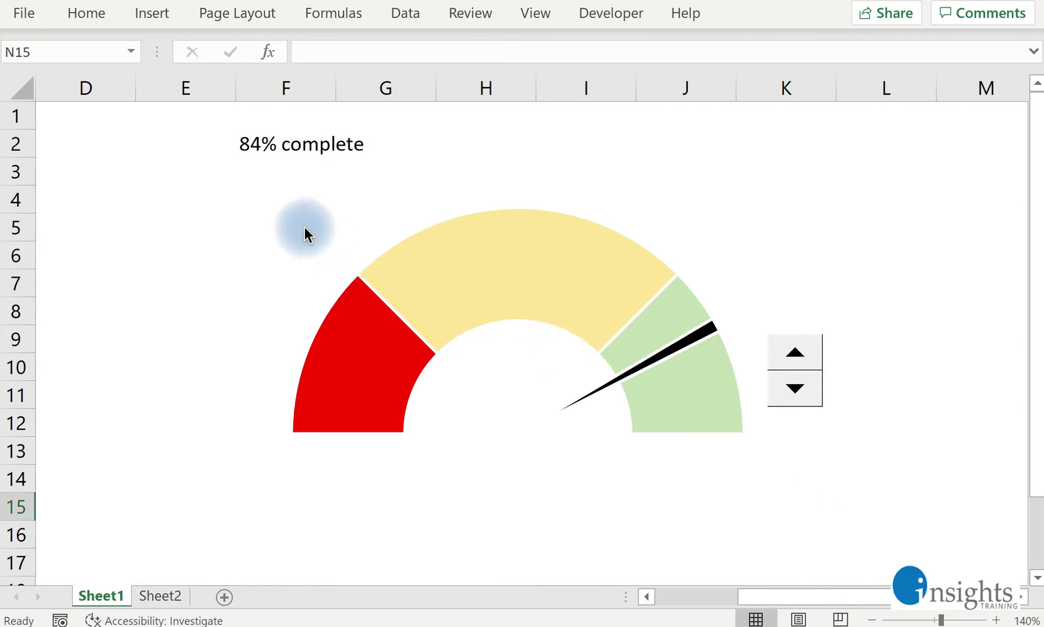
Step: Use the spin button to lower the gauge from 77% to 55% complete, back into the yellow zone
click(799, 352)
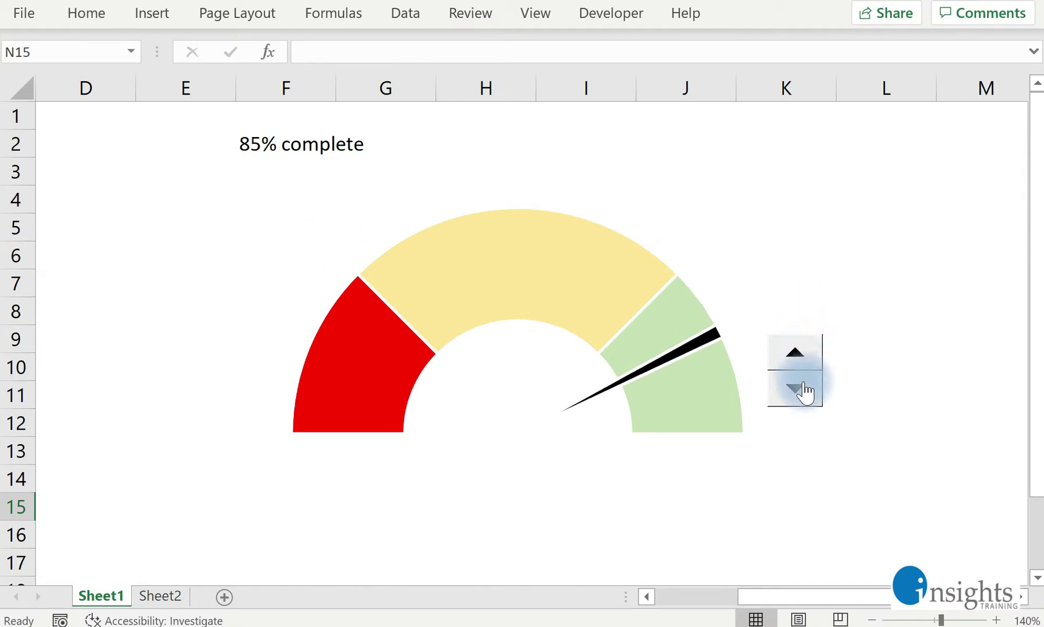
click(803, 386)
click(802, 385)
click(802, 386)
click(803, 385)
click(803, 385)
click(803, 386)
click(804, 388)
click(803, 388)
click(804, 388)
click(804, 388)
click(804, 387)
click(803, 388)
double_click(803, 388)
double_click(804, 388)
double_click(803, 388)
double_click(804, 388)
click(804, 388)
double_click(804, 388)
click(804, 388)
click(804, 388)
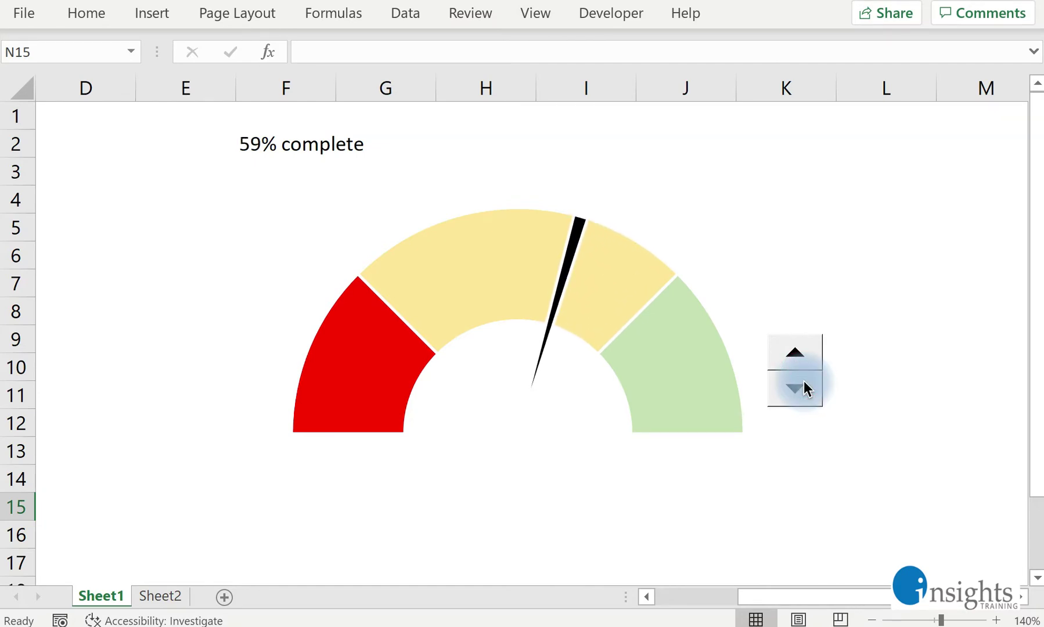
click(804, 385)
click(803, 386)
double_click(803, 385)
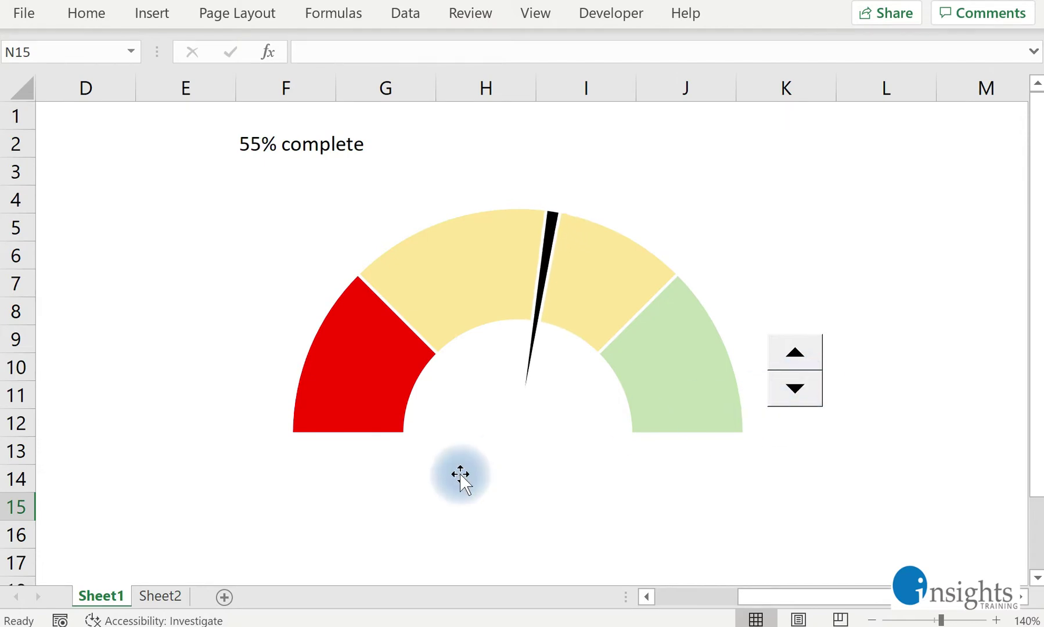
Step: On Sheet2 zoomed to 190%, enter Donut, 25, 50 and 25 in A1:A4
click(163, 598)
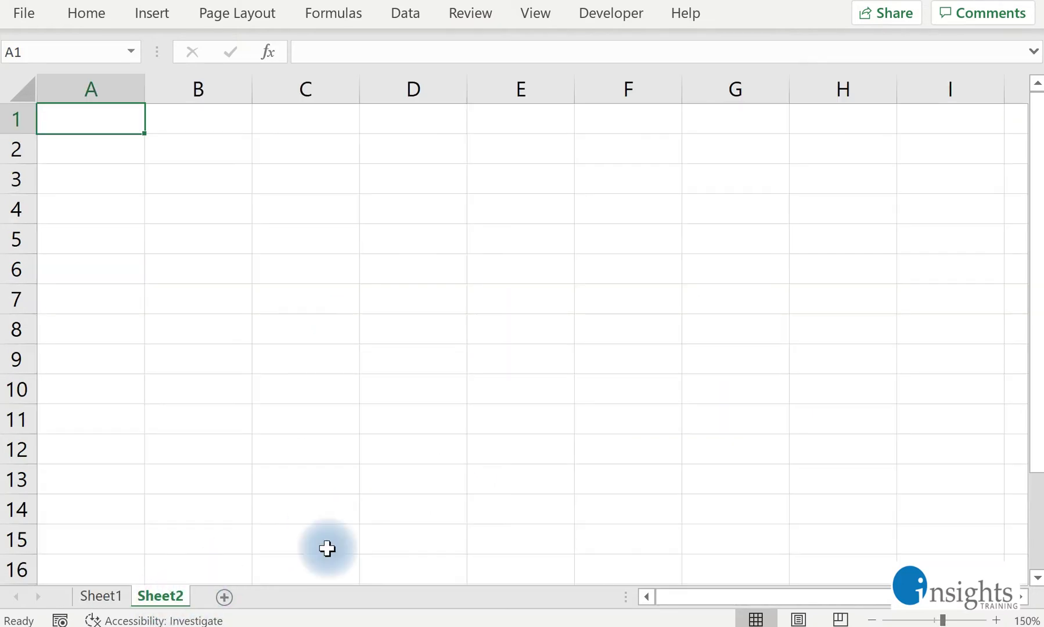
click(997, 620)
click(997, 621)
click(997, 620)
click(996, 620)
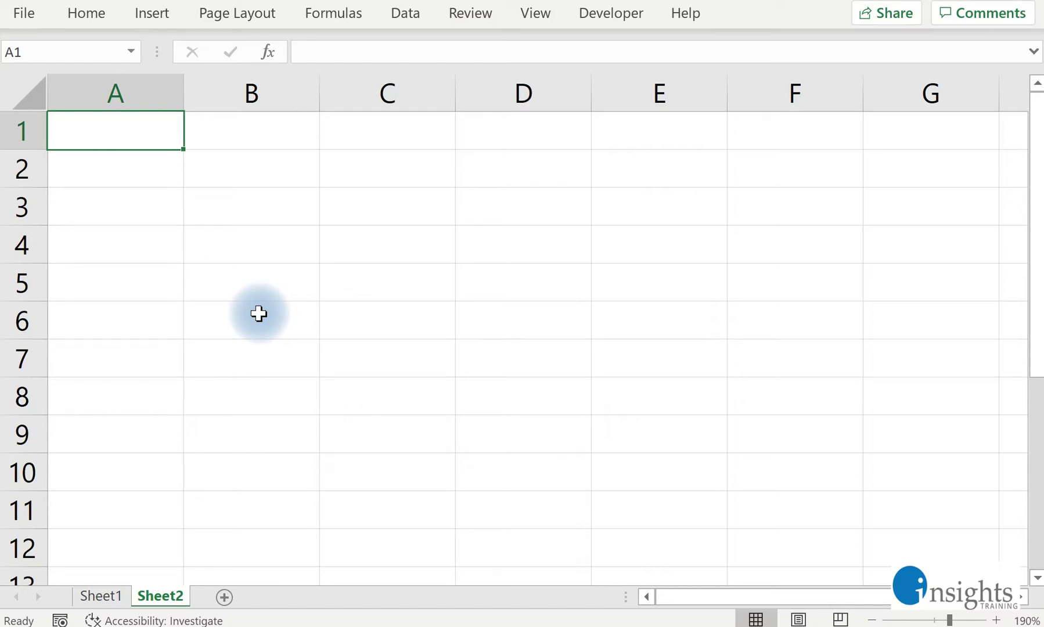
text(Donut)
key(Return)
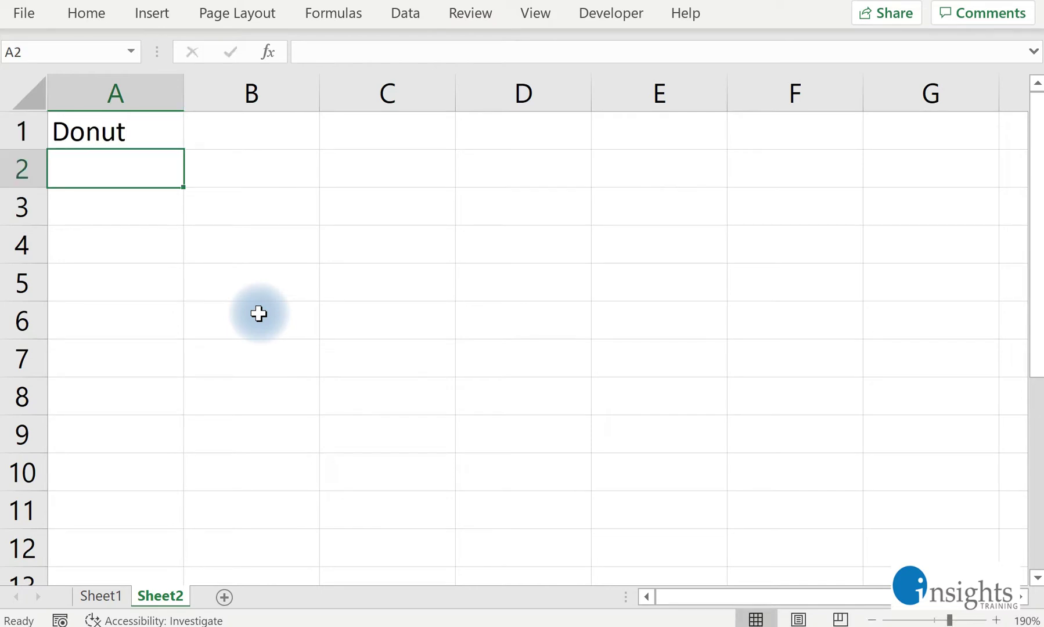
text(25)
key(Return)
text(50)
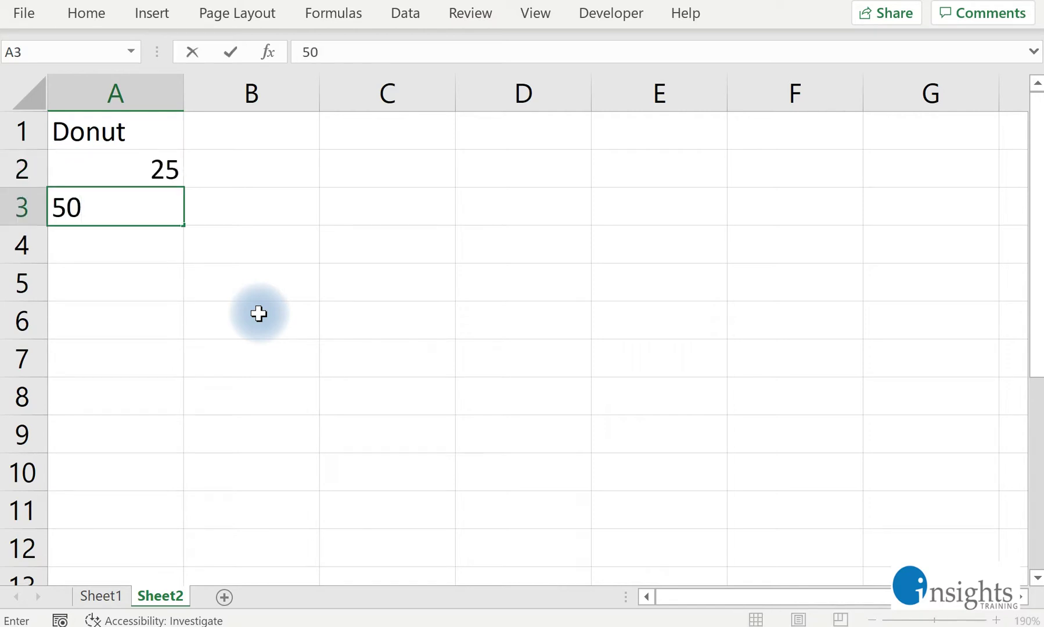
key(Return)
text(25)
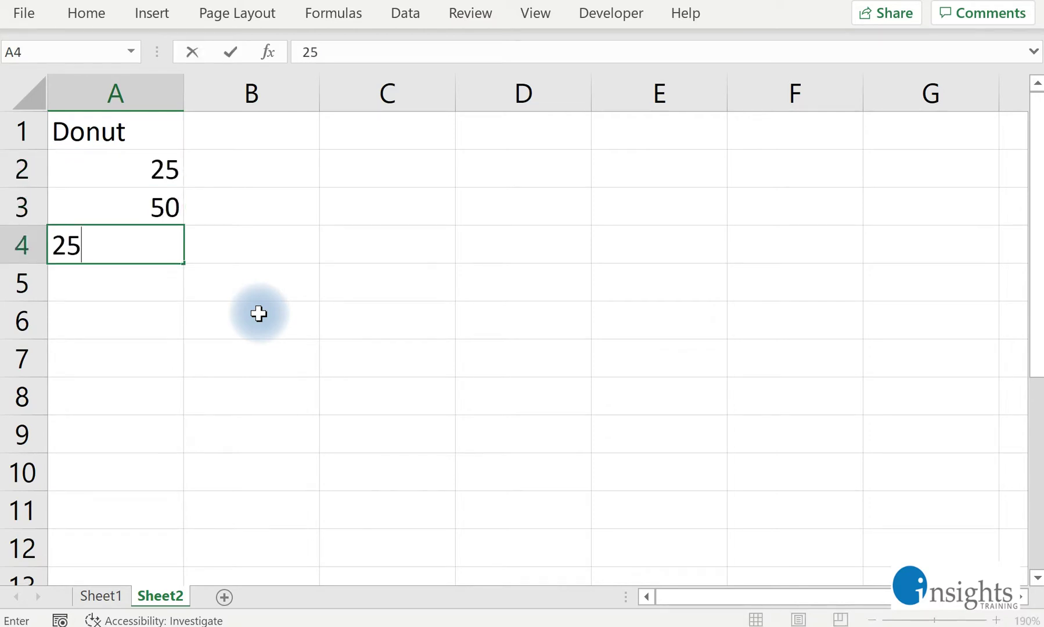
click(259, 314)
Step: Review the values in A2:A4, then inspect the gauge chart on Sheet1
click(157, 159)
click(145, 200)
click(137, 250)
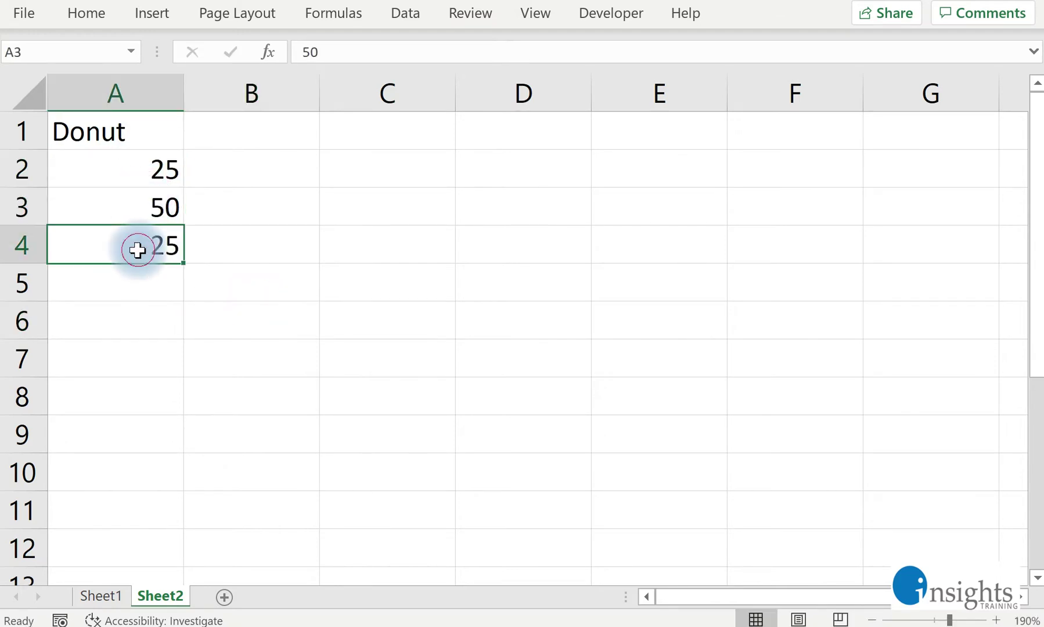
click(114, 604)
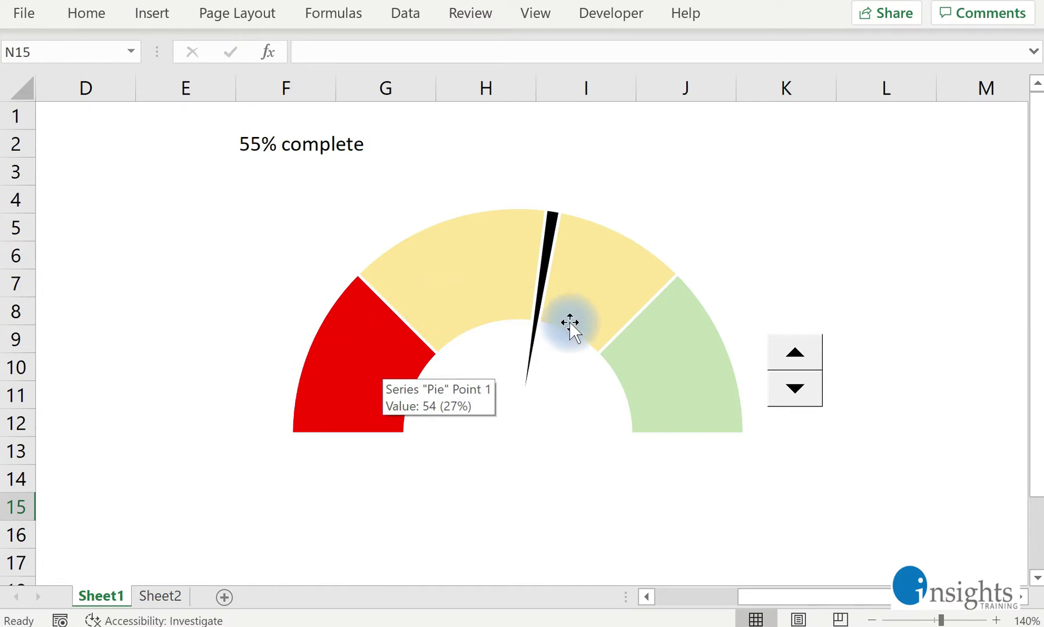
mouse_move(699, 373)
mouse_move(391, 354)
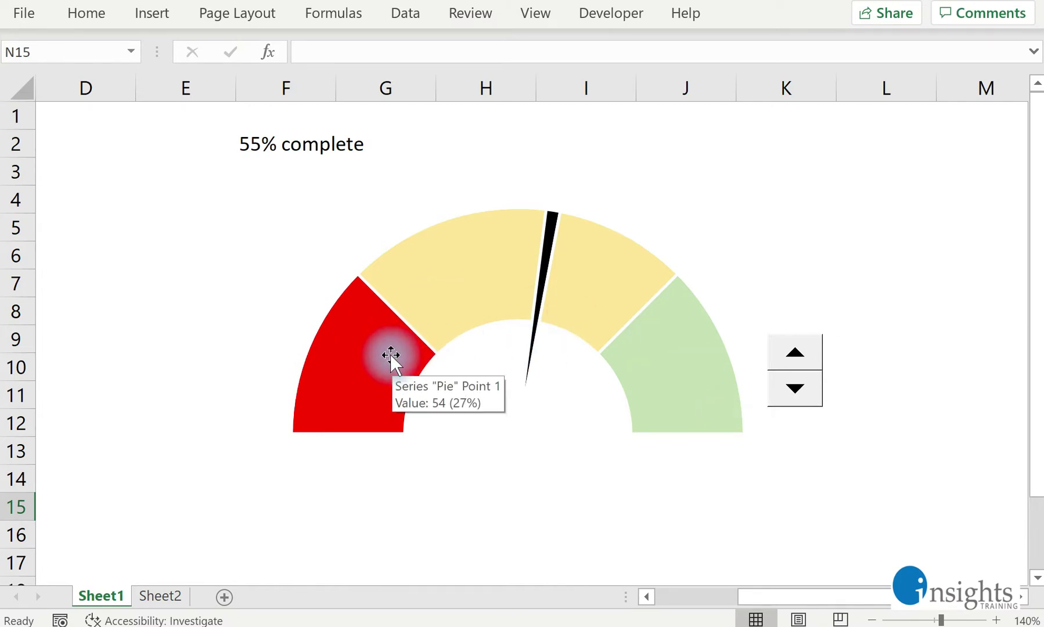
click(445, 303)
click(69, 307)
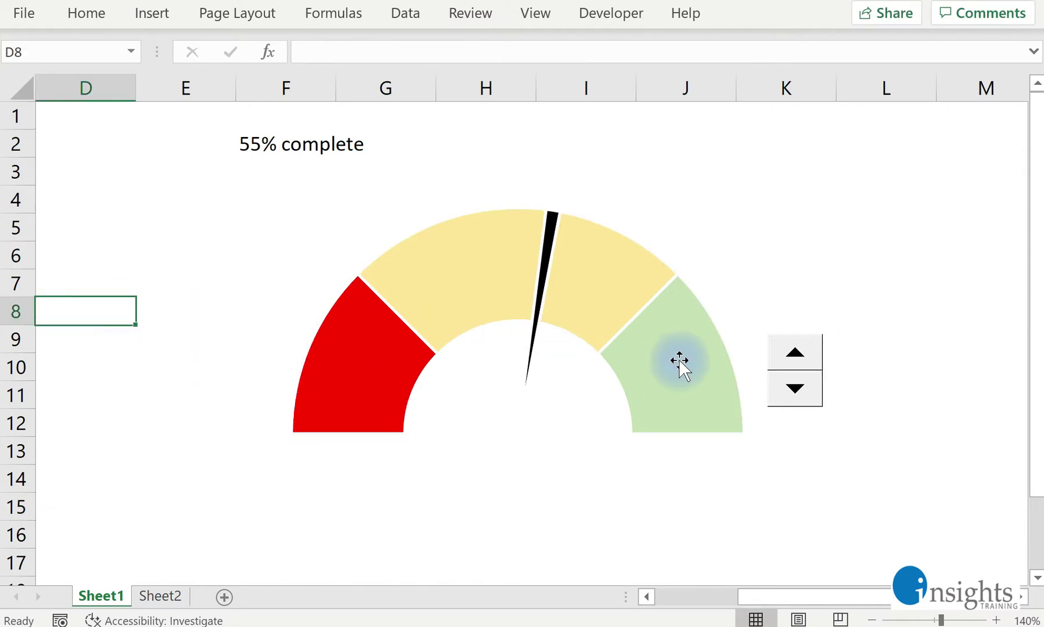
mouse_move(658, 367)
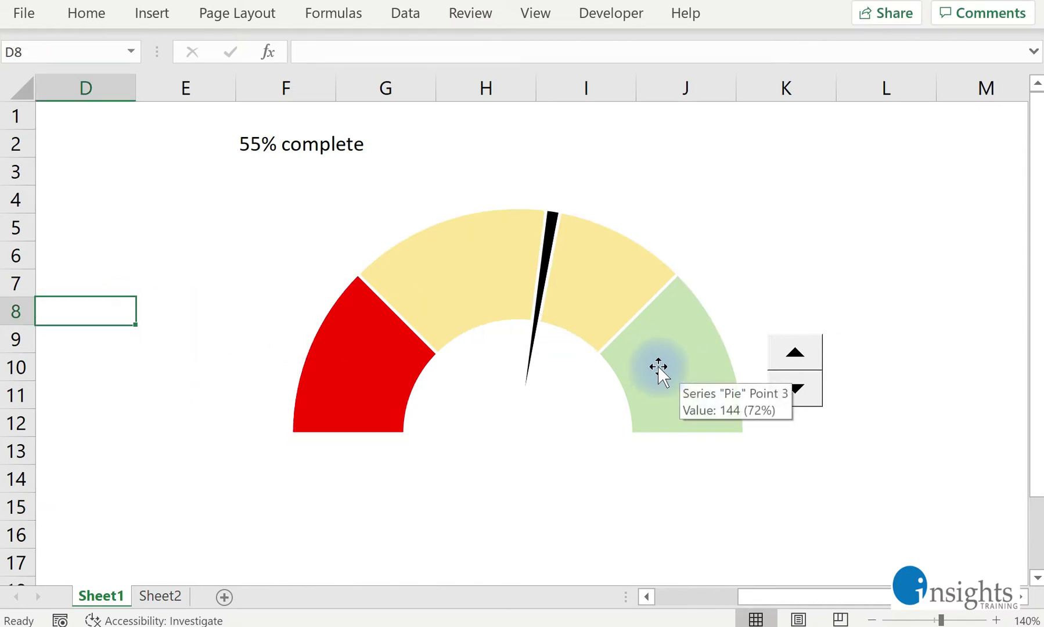
Step: Back on Sheet2, enter the total 100 in A5 and select A2:A4
click(180, 597)
click(154, 277)
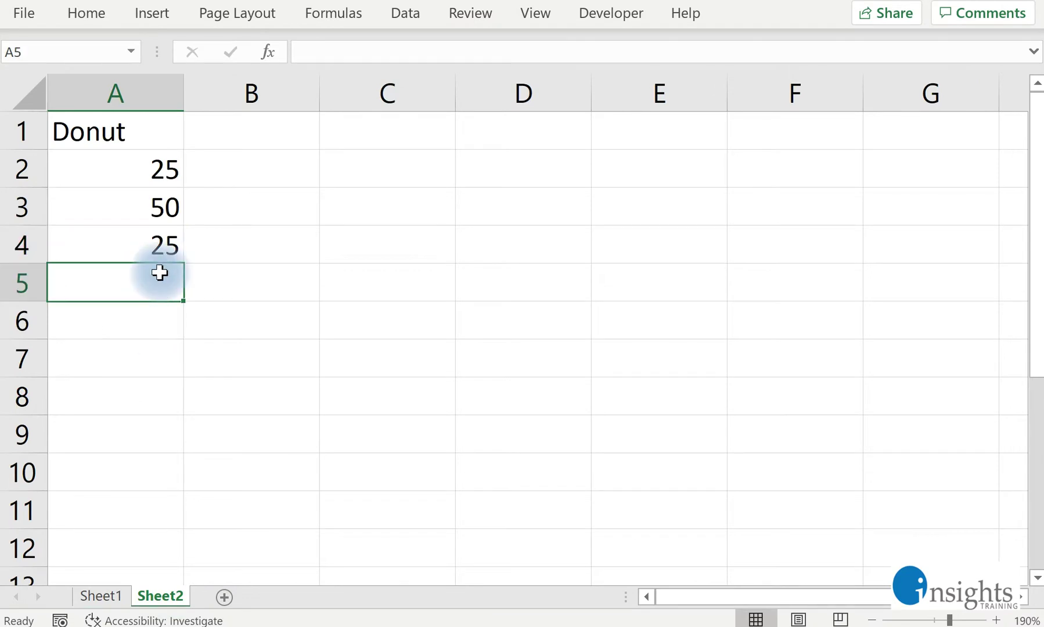
text(100)
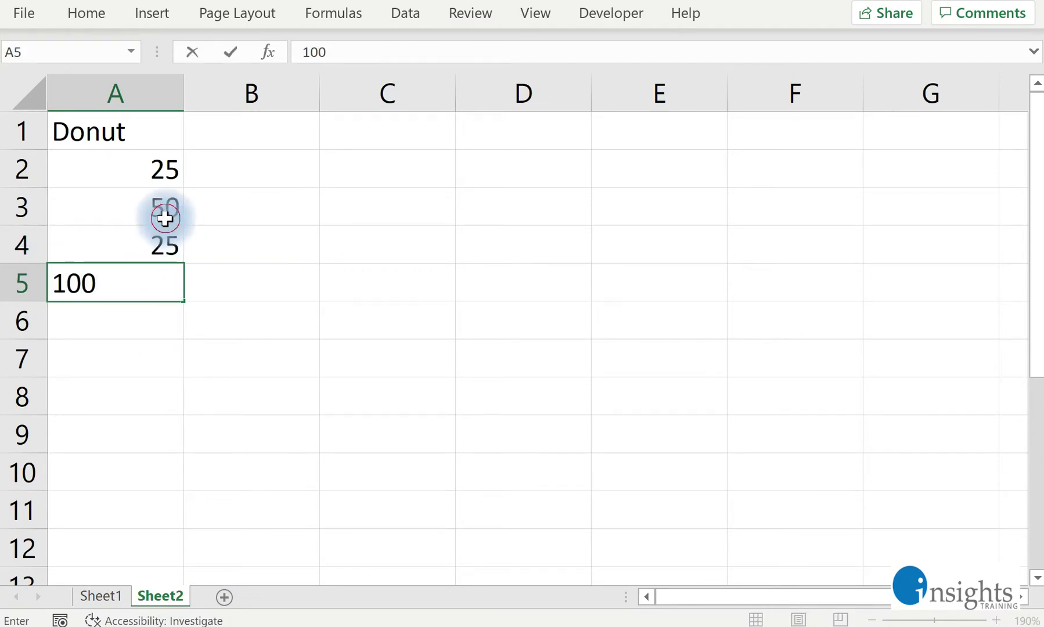
click(163, 215)
drag(148, 154, 125, 254)
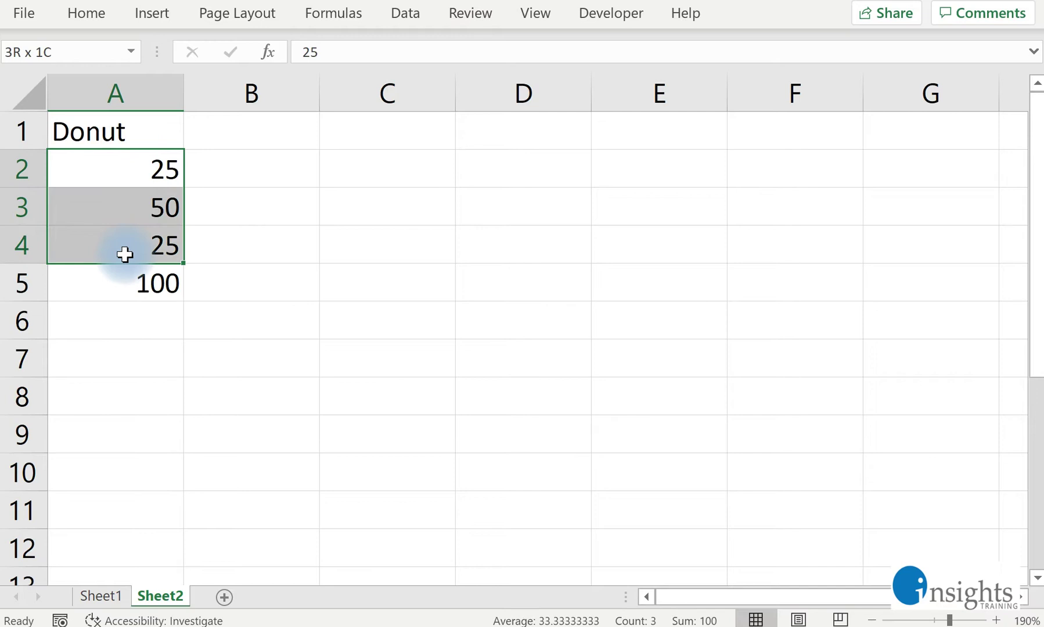
click(99, 597)
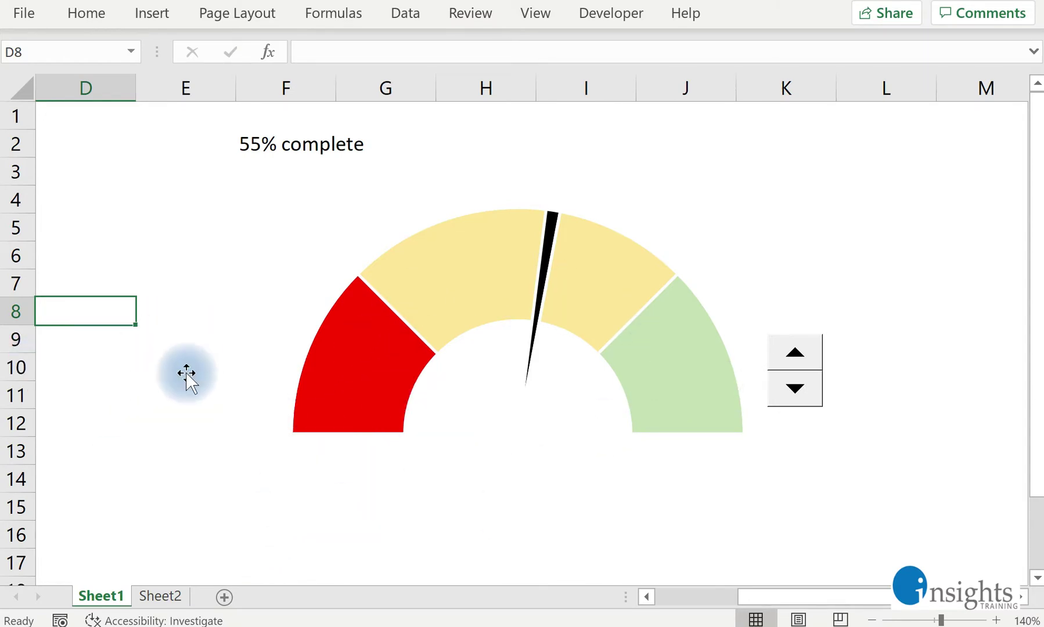
click(161, 596)
click(261, 133)
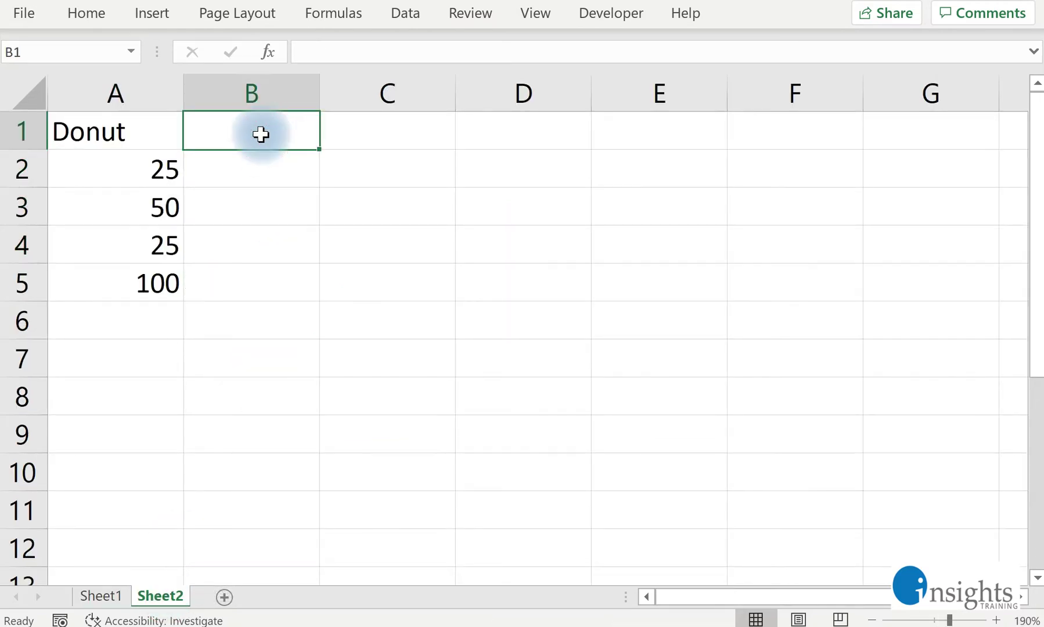
drag(122, 180, 117, 240)
click(123, 171)
click(123, 201)
click(129, 246)
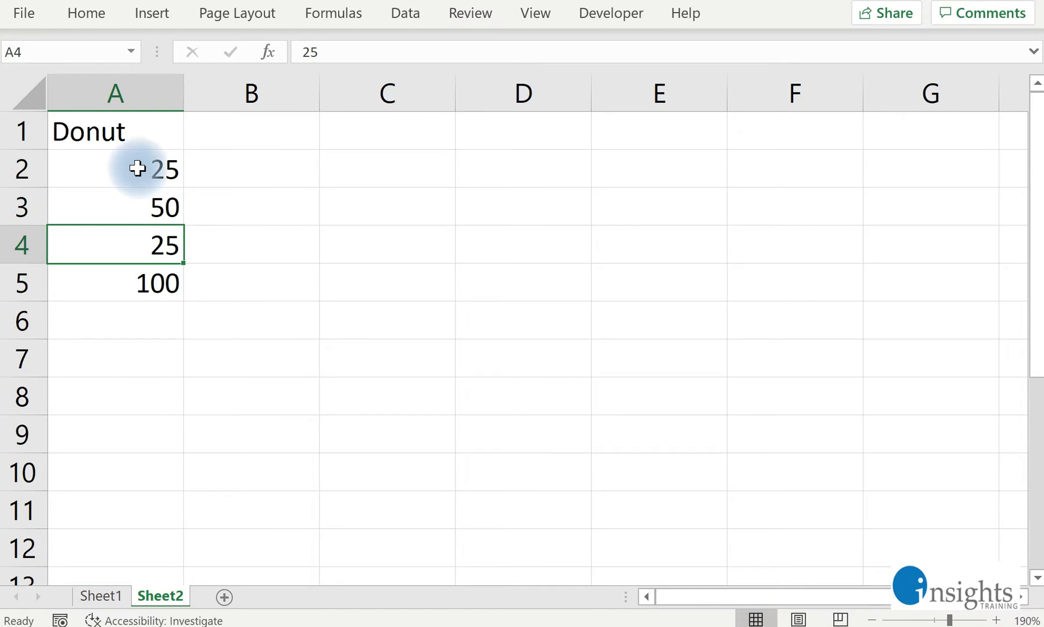
drag(140, 170, 137, 240)
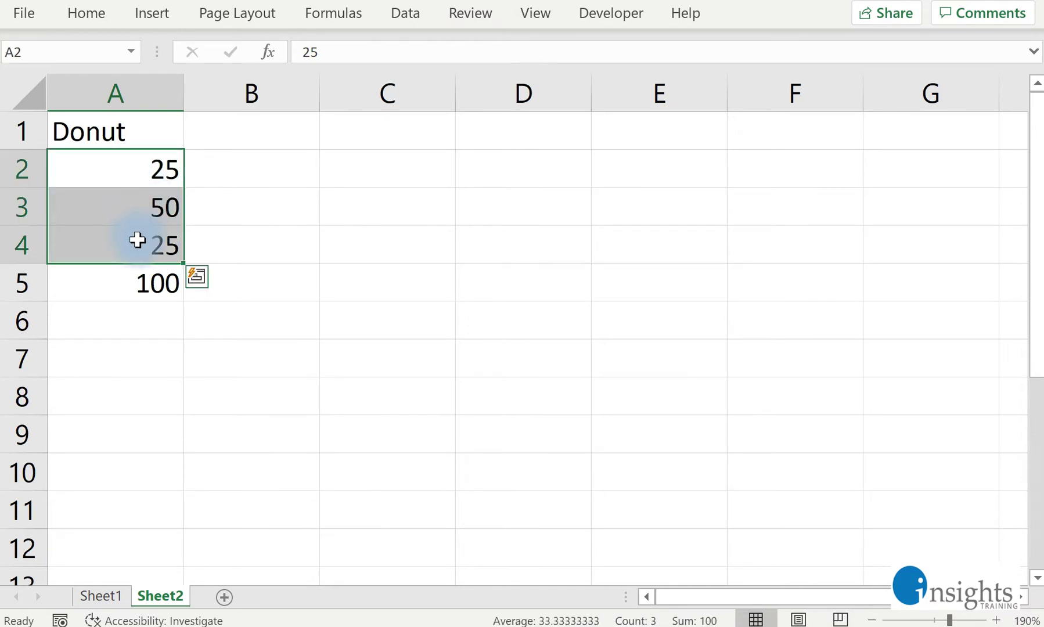
click(129, 281)
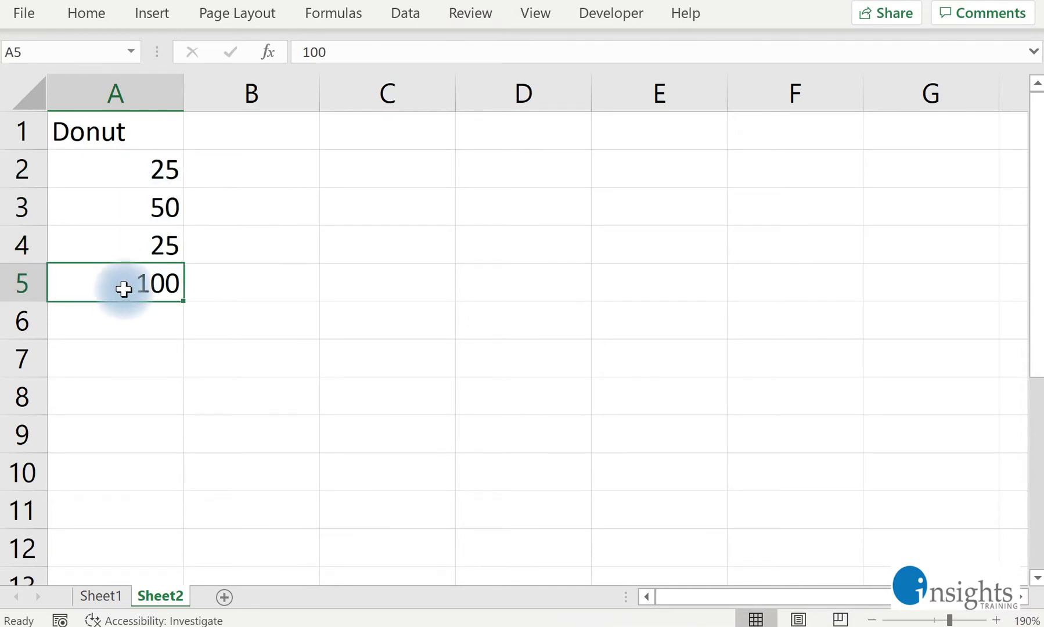
click(238, 128)
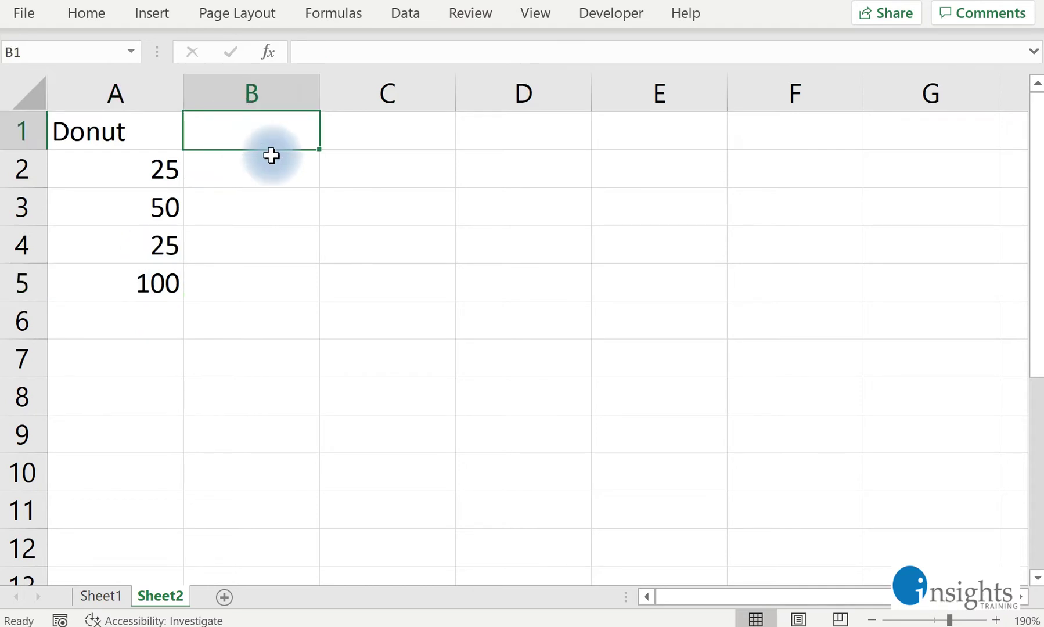
Step: Add a Pie heading in B1 and the value 2 in B3
text(Pie)
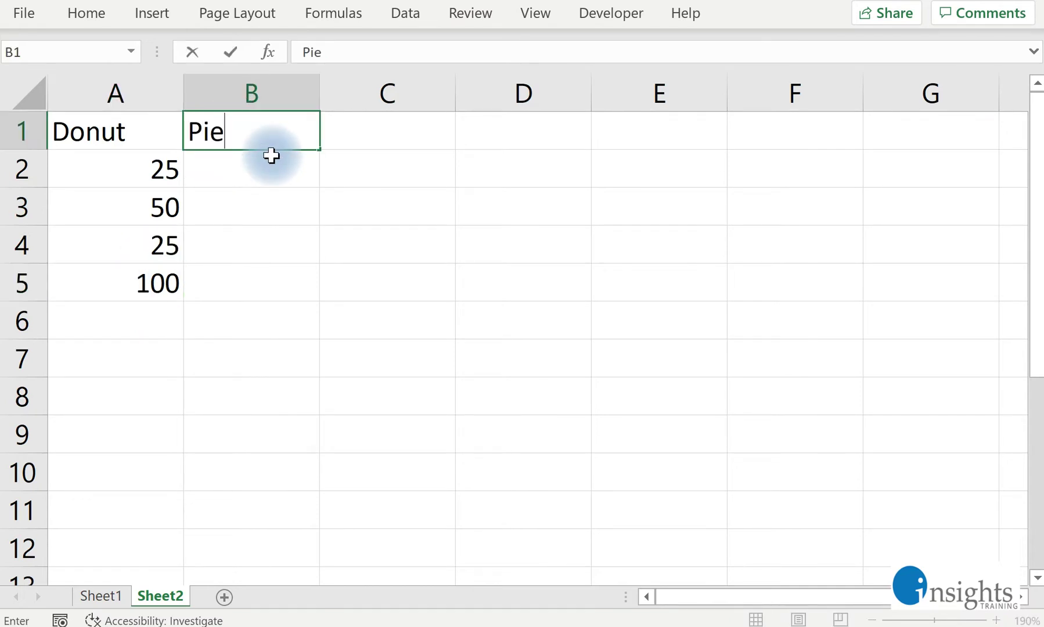
key(Return)
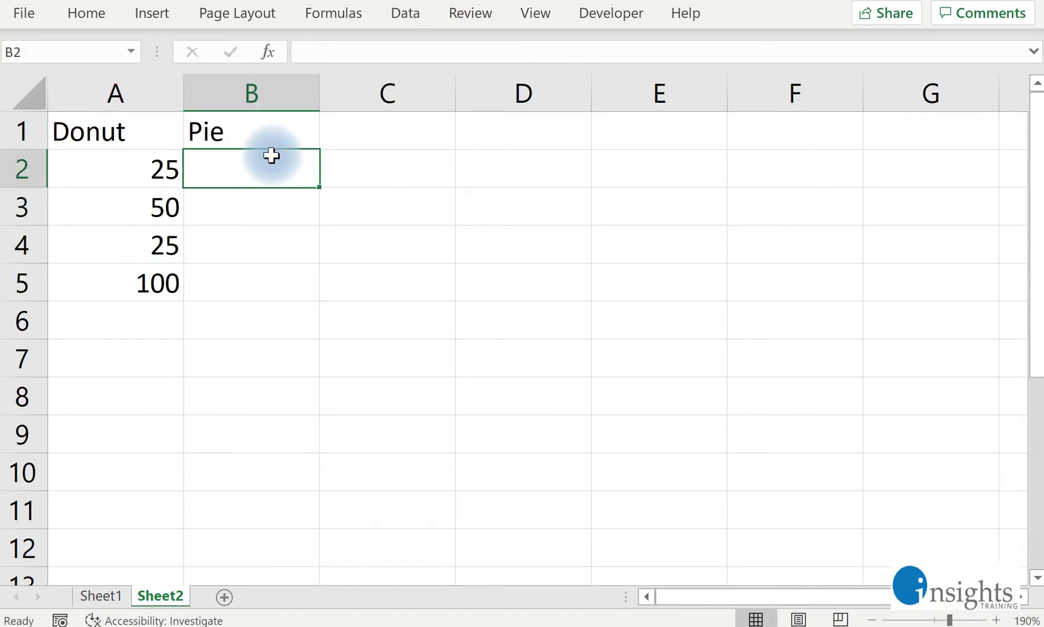
click(260, 198)
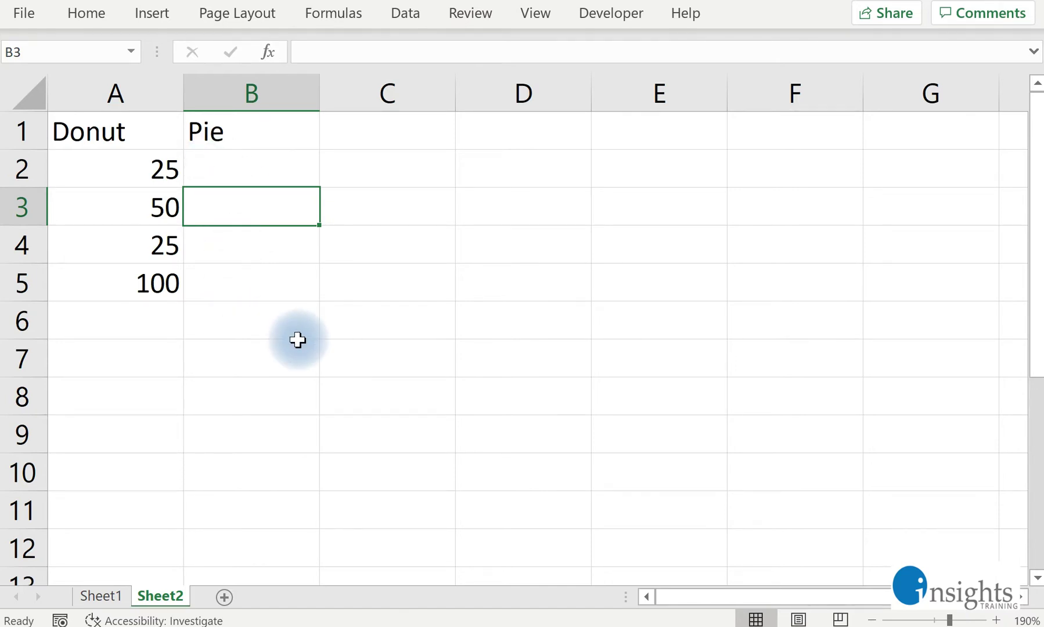
text(2)
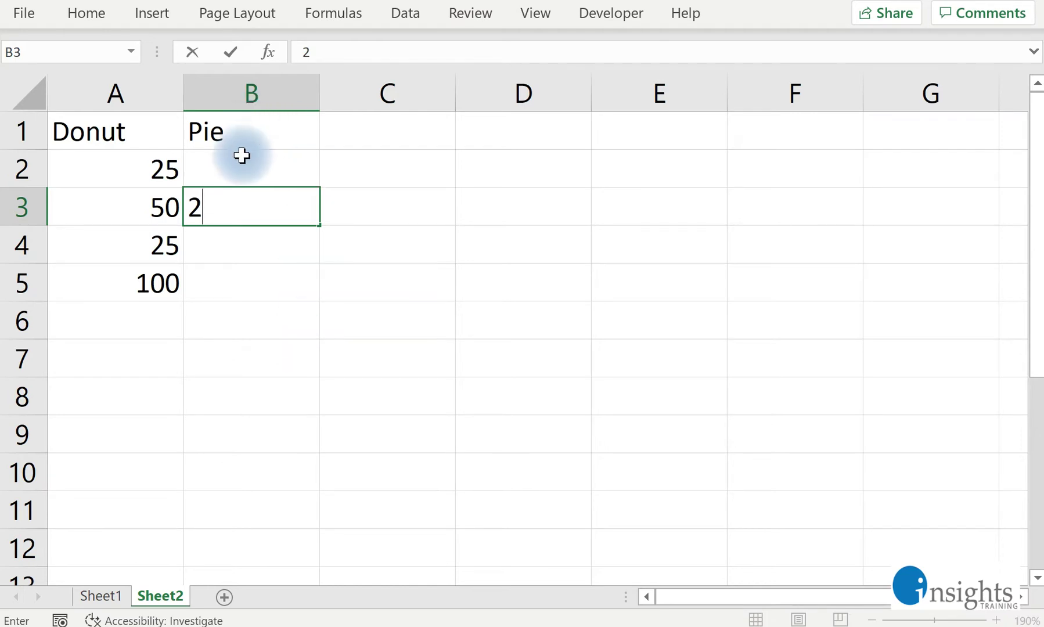
click(121, 207)
click(201, 211)
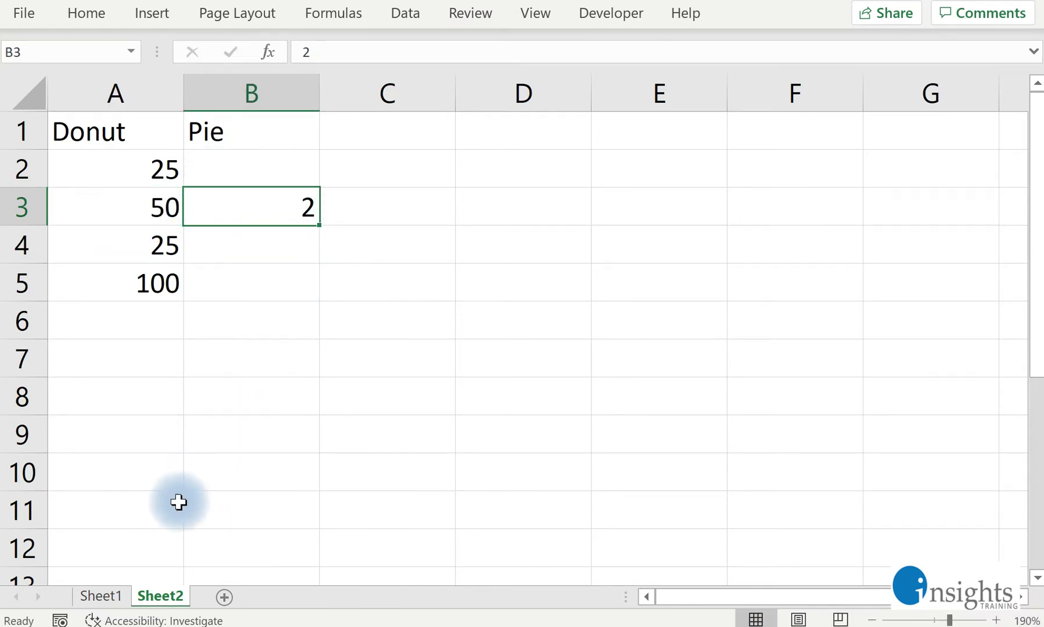
Step: Check the gauge on Sheet1, then return to Sheet2 and select cell B4
click(114, 598)
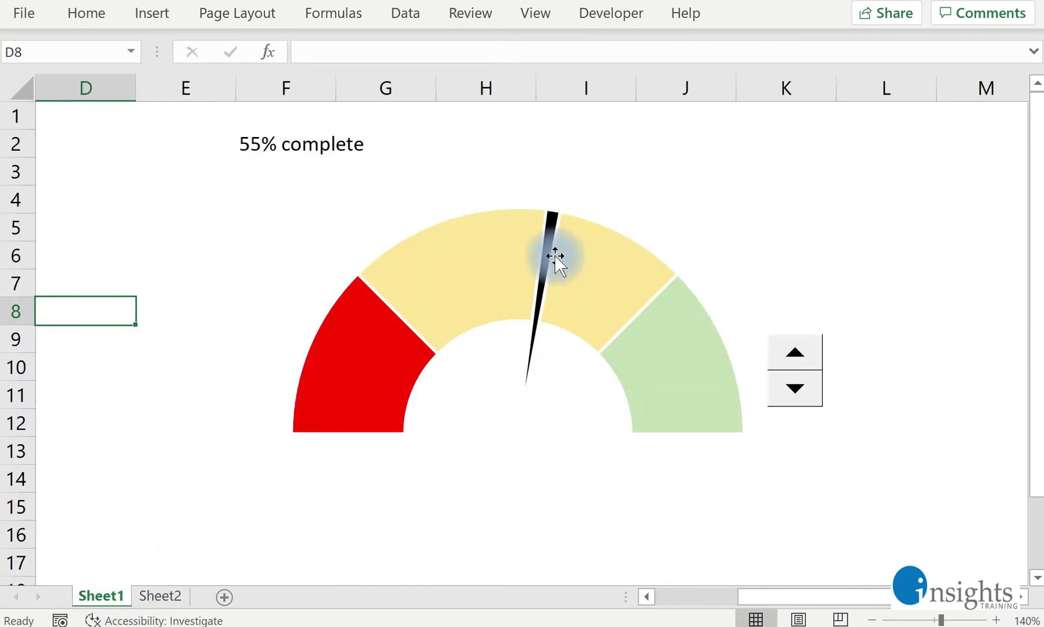
mouse_move(546, 263)
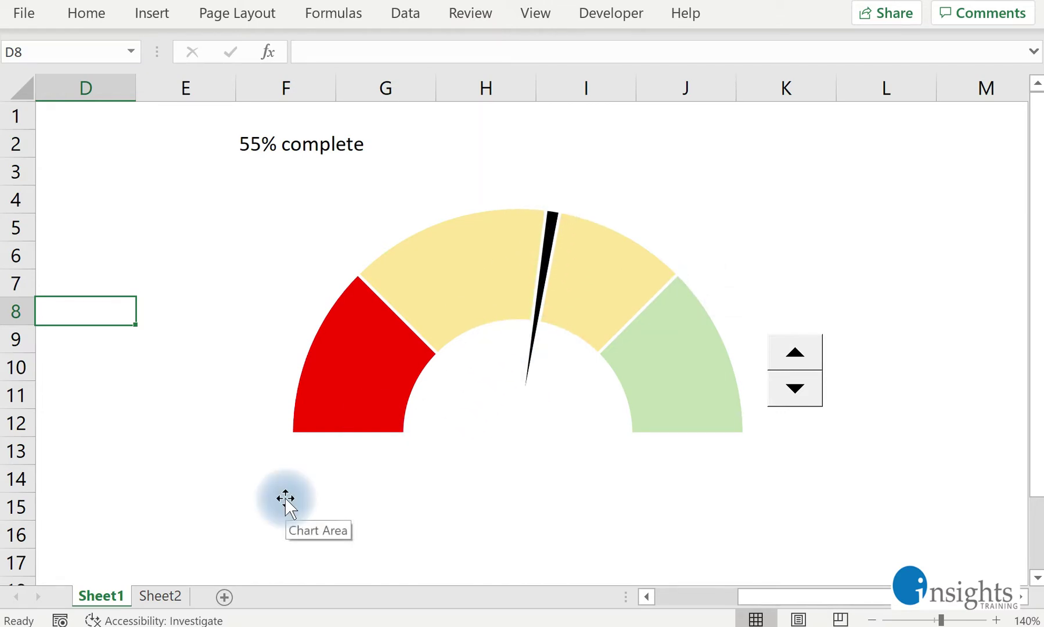
click(173, 596)
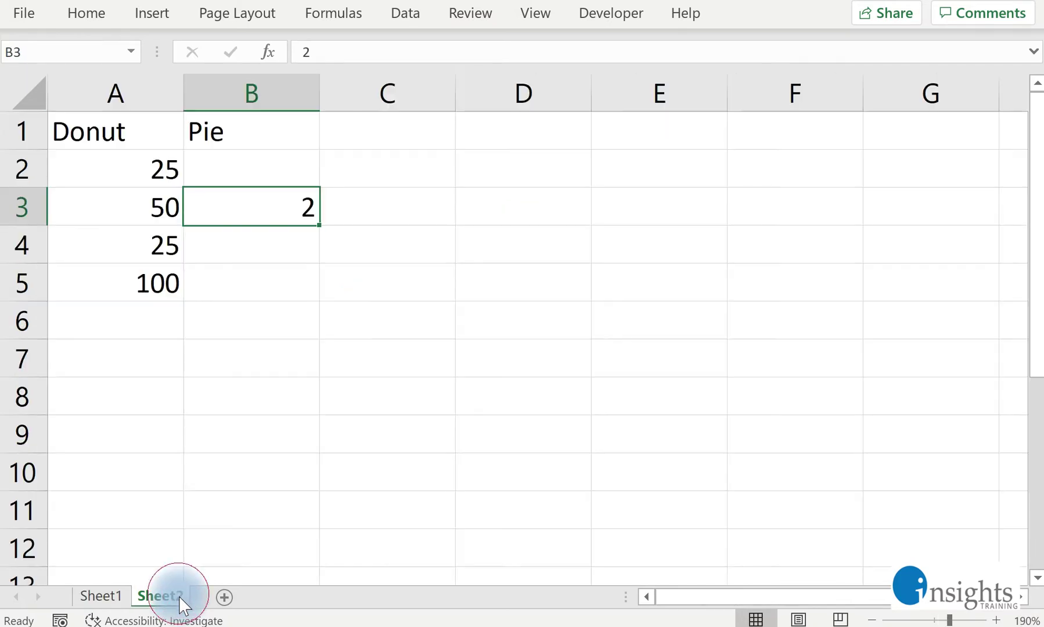
click(296, 165)
click(299, 249)
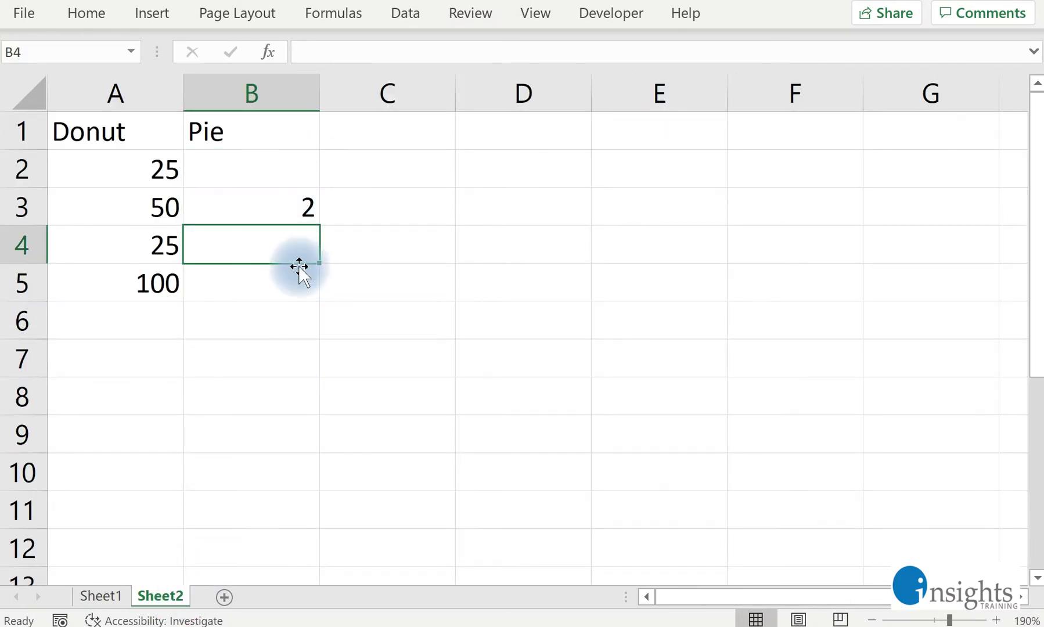
Step: Enter the formula =200-B3-B2 in cell B4
text(=)
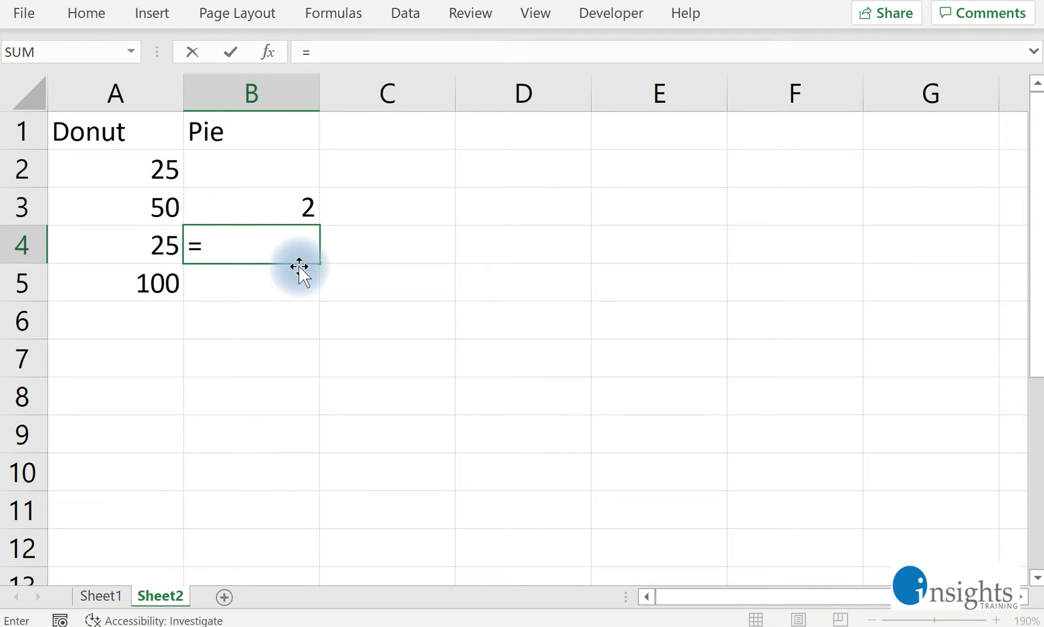
text(200-)
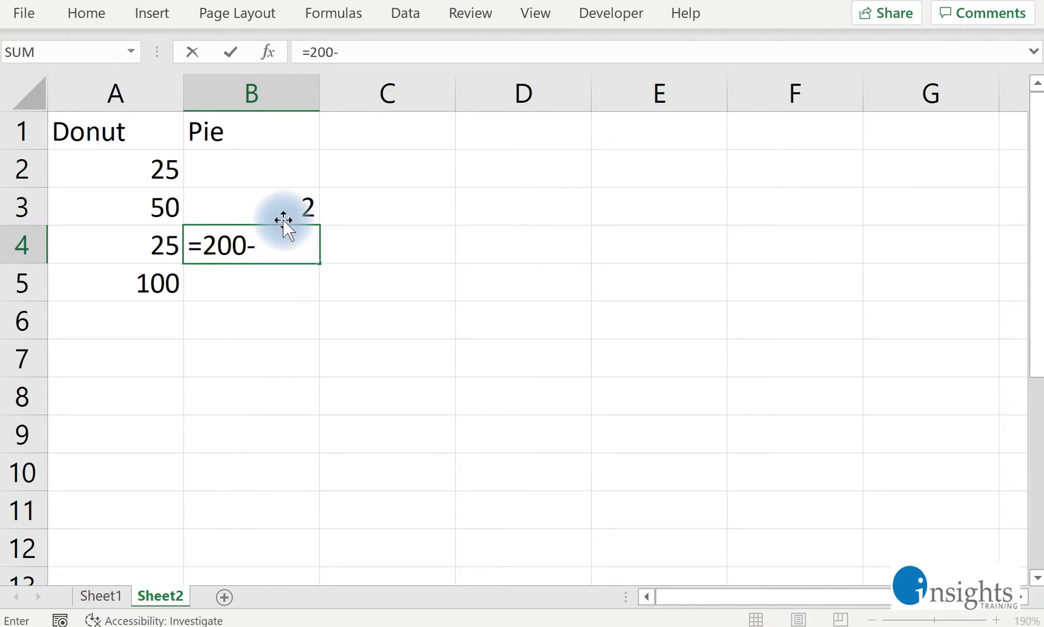
click(271, 206)
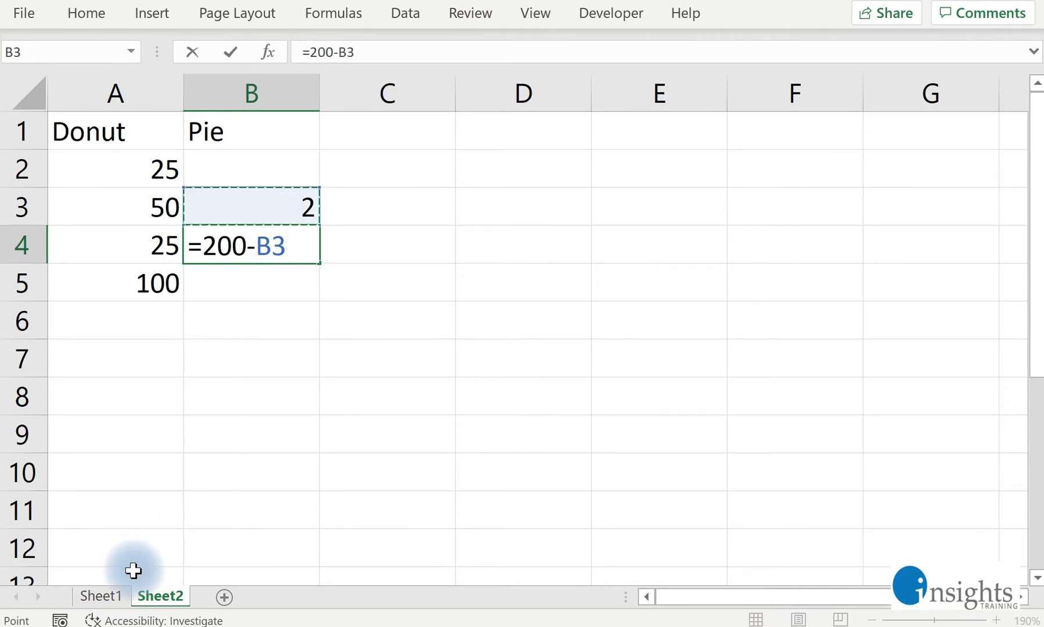
text(-)
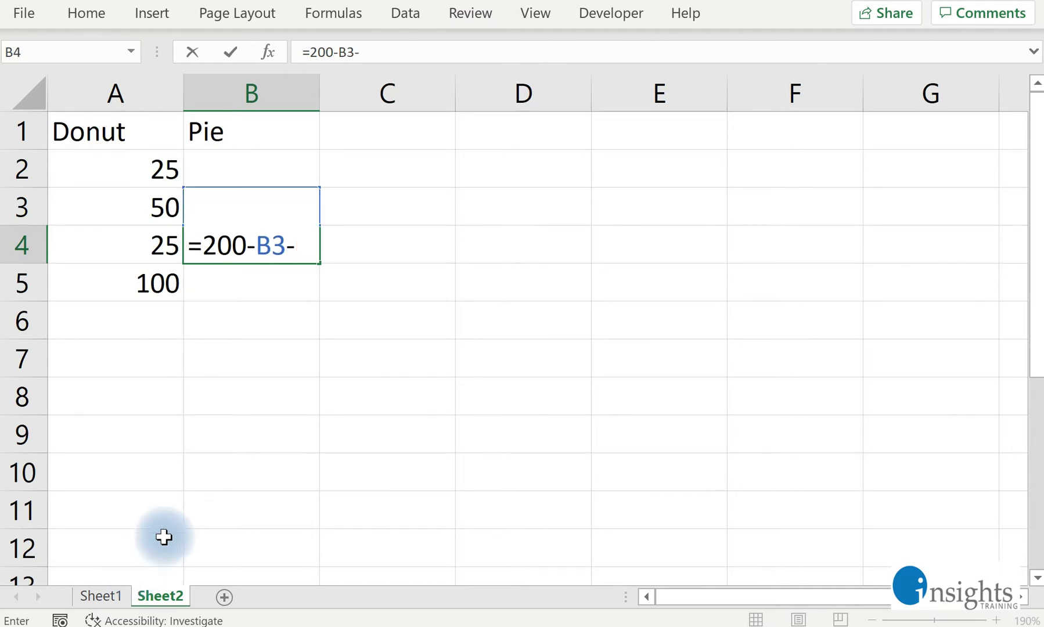
click(260, 158)
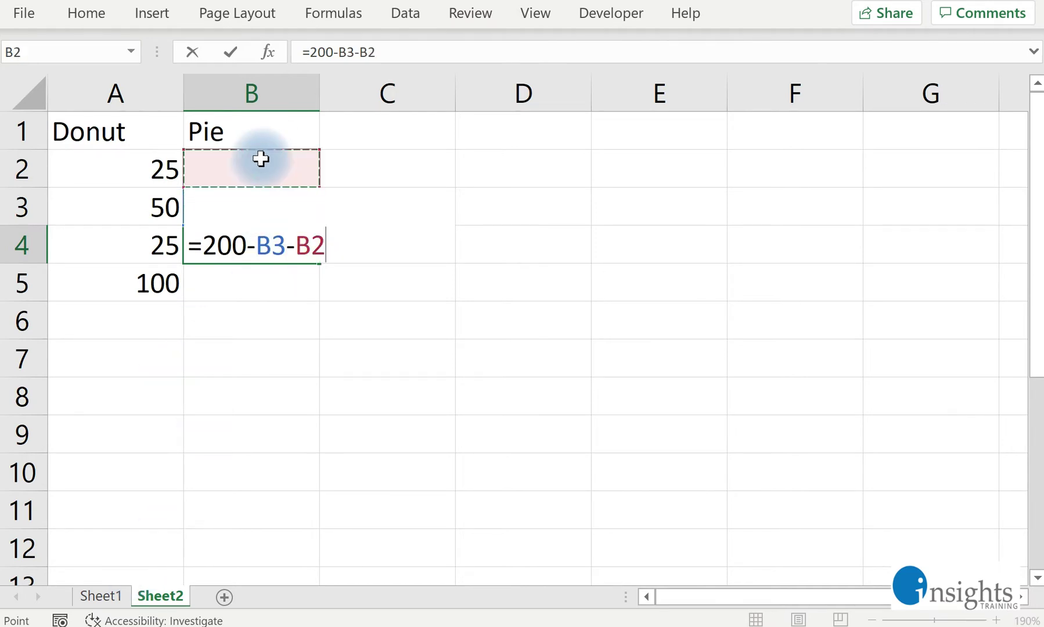
key(Return)
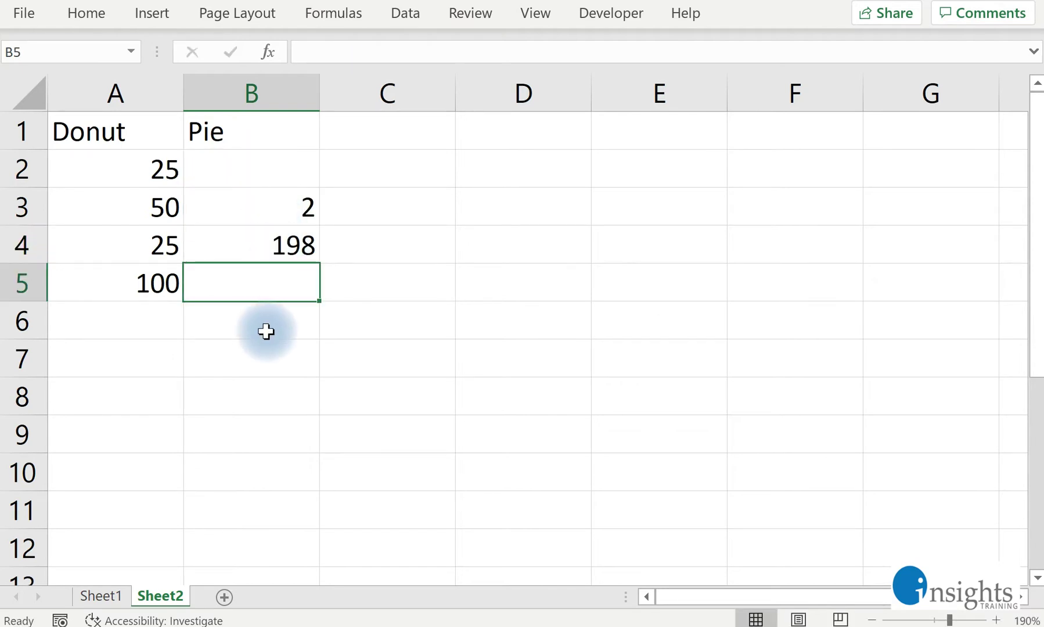
Step: Zoom out, test the formula with 50 in B2, and inspect B4's formula
click(871, 620)
click(872, 620)
click(871, 620)
click(236, 148)
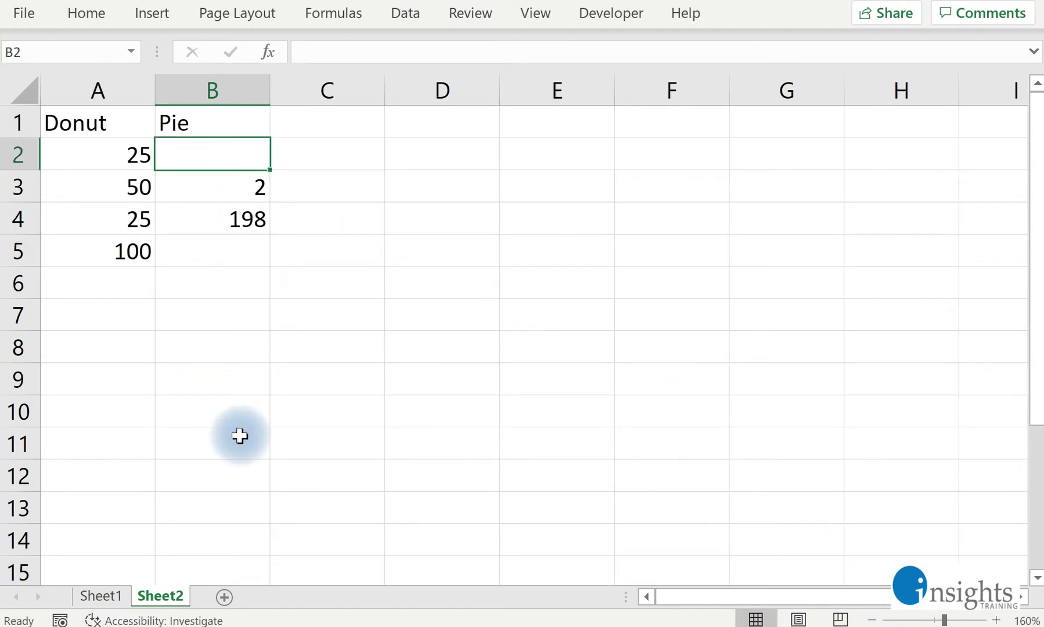
text(50)
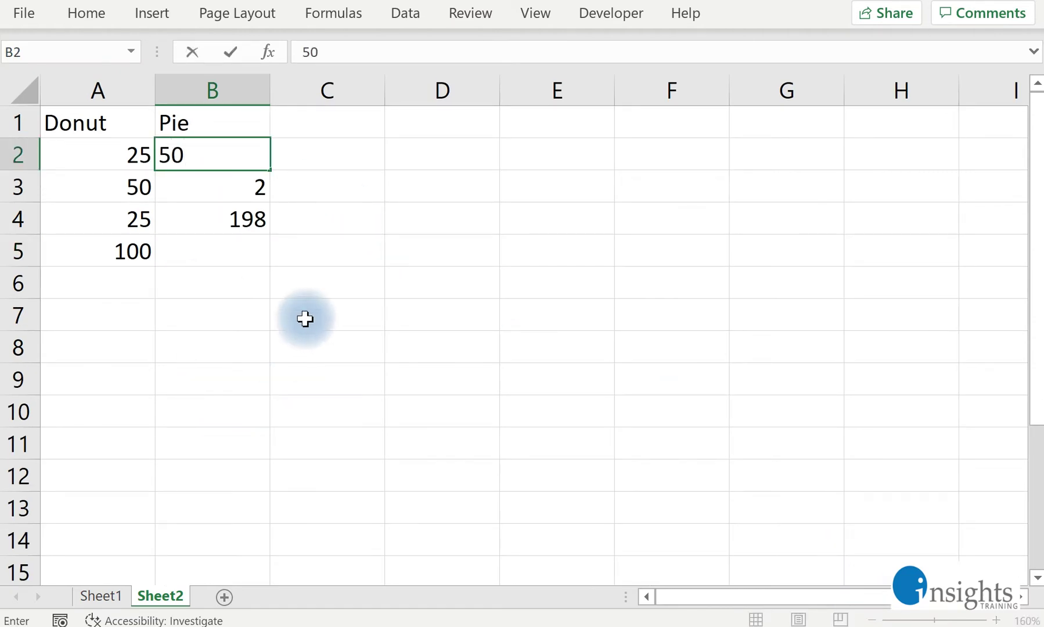
click(305, 320)
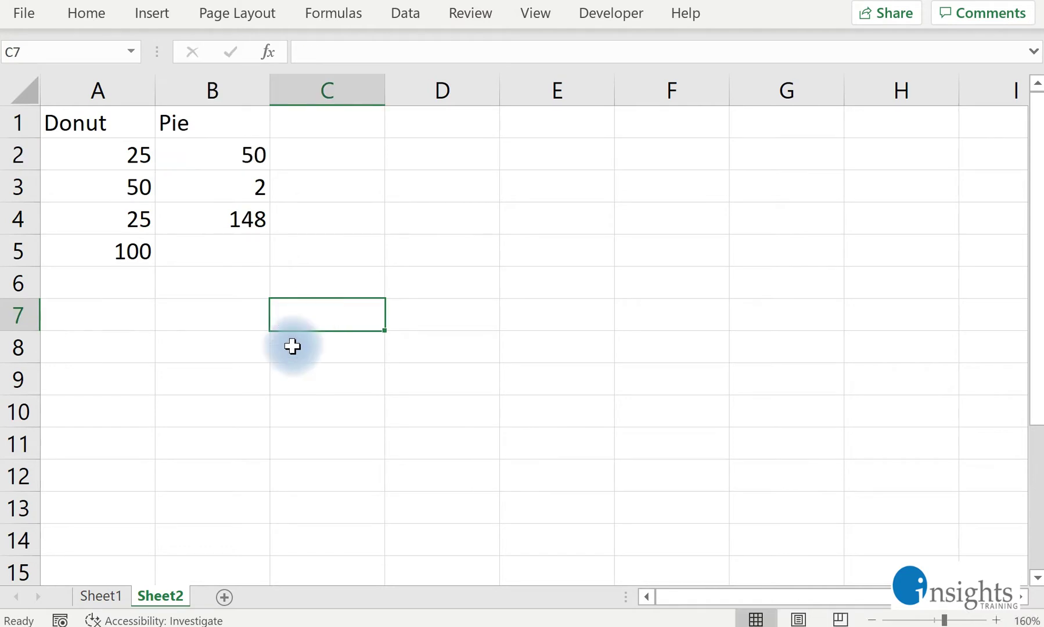
click(237, 215)
double_click(242, 218)
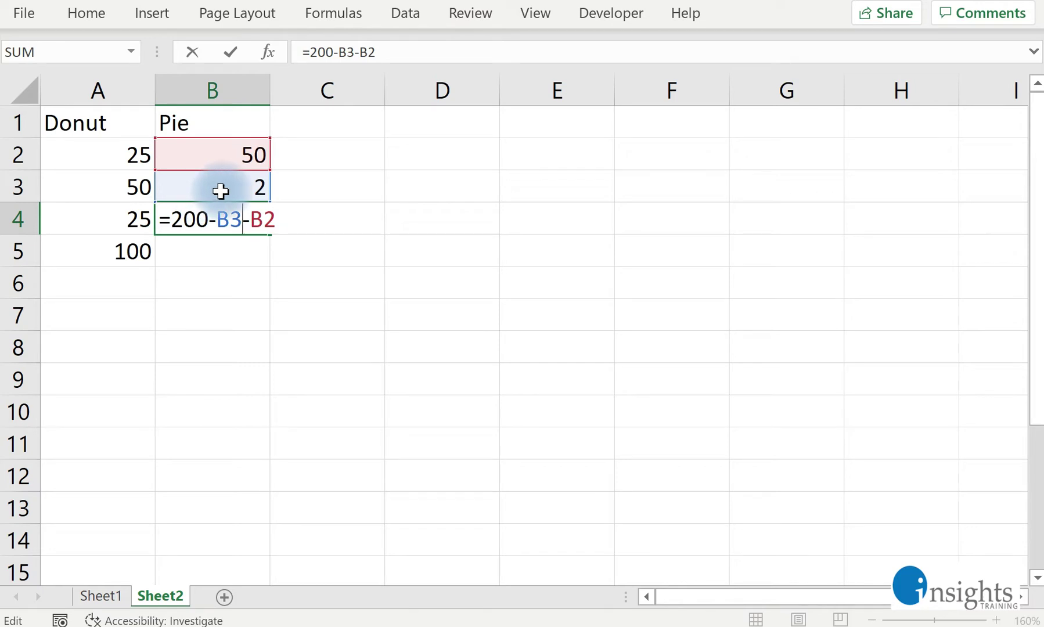
drag(249, 224, 292, 210)
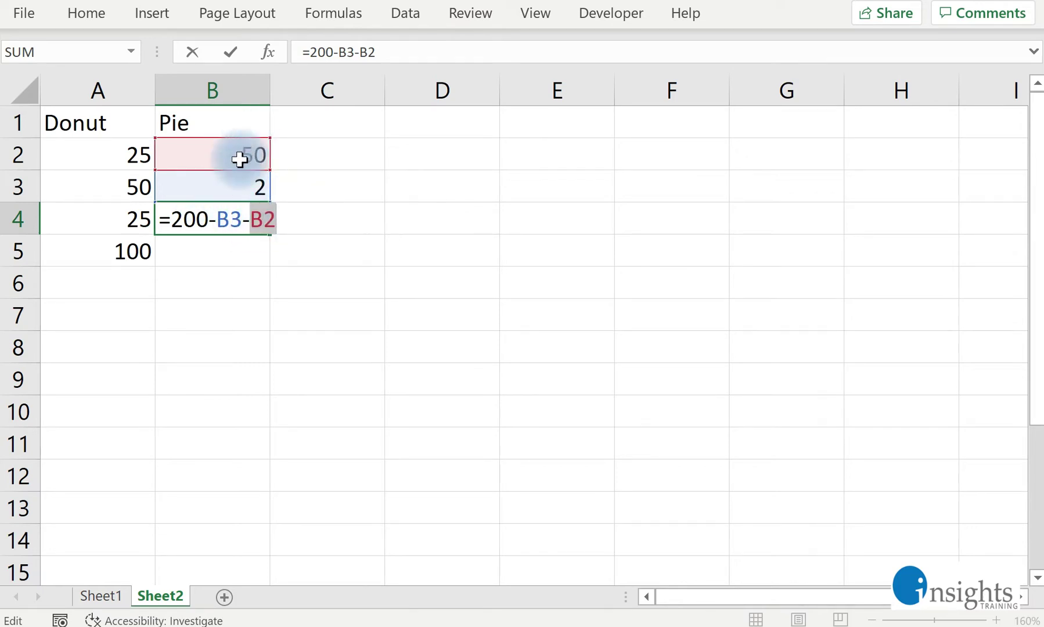
key(Return)
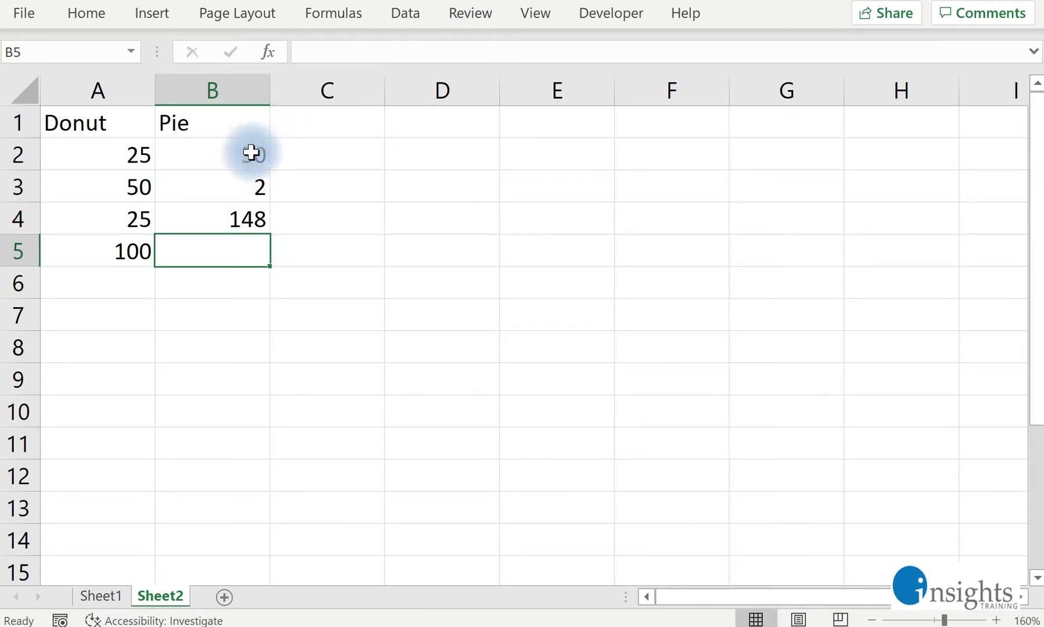
click(200, 219)
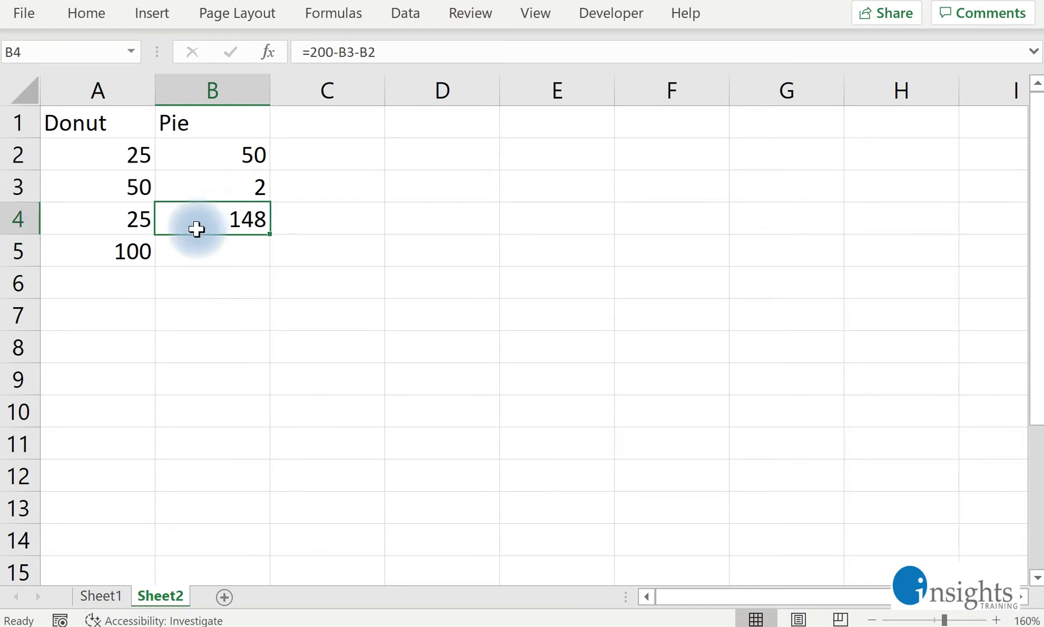
Step: Change B2 to 74 and confirm the Pie values B2:B4 total 200
click(210, 156)
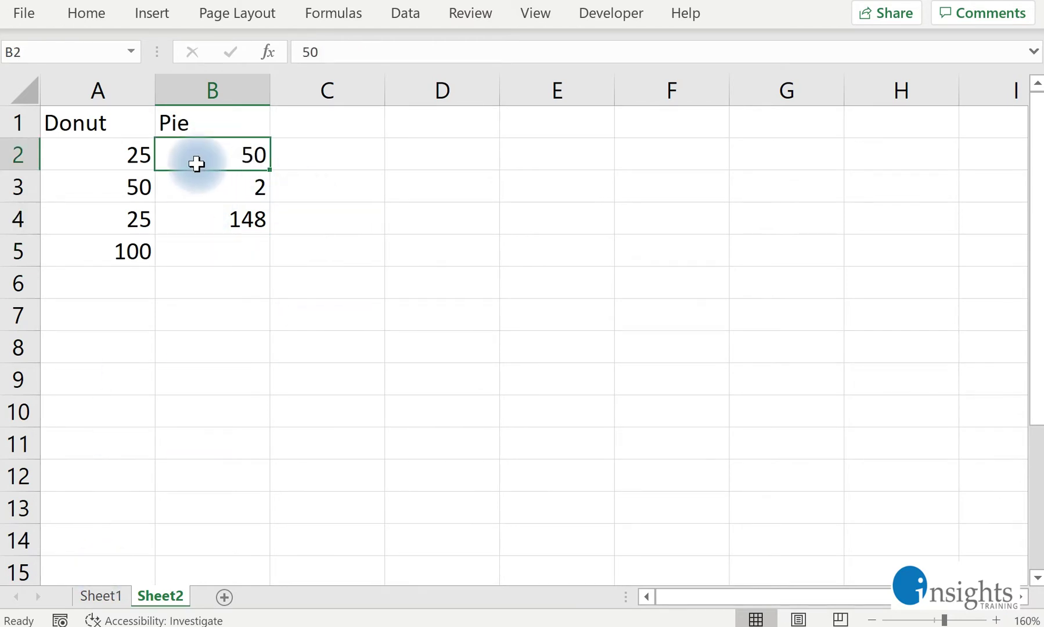
drag(198, 158, 197, 220)
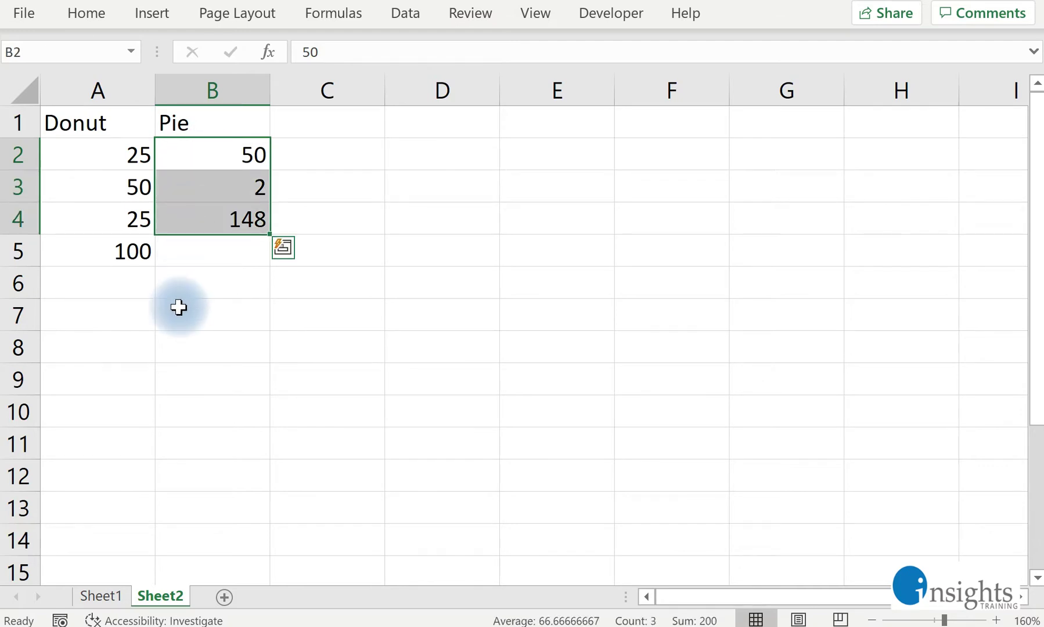
click(223, 147)
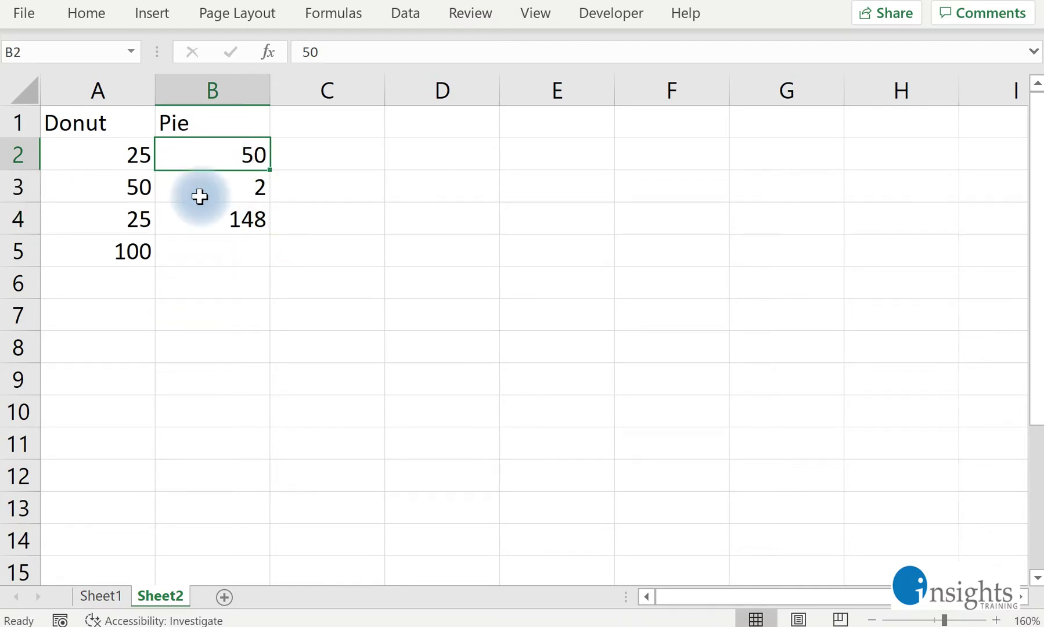
text(74)
key(Return)
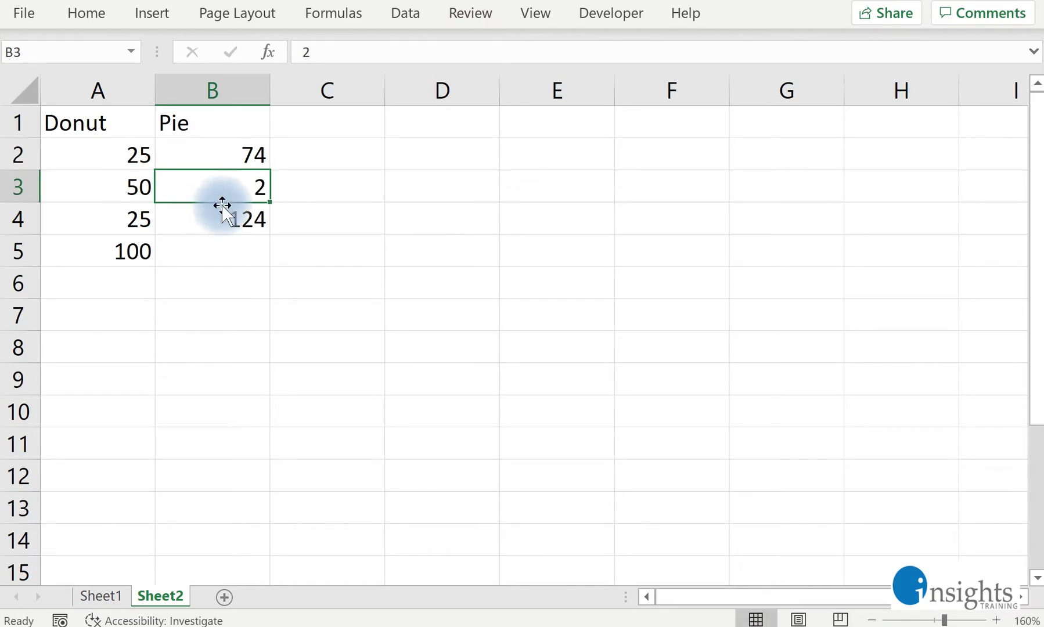
drag(223, 161, 233, 212)
drag(119, 152, 97, 250)
click(408, 280)
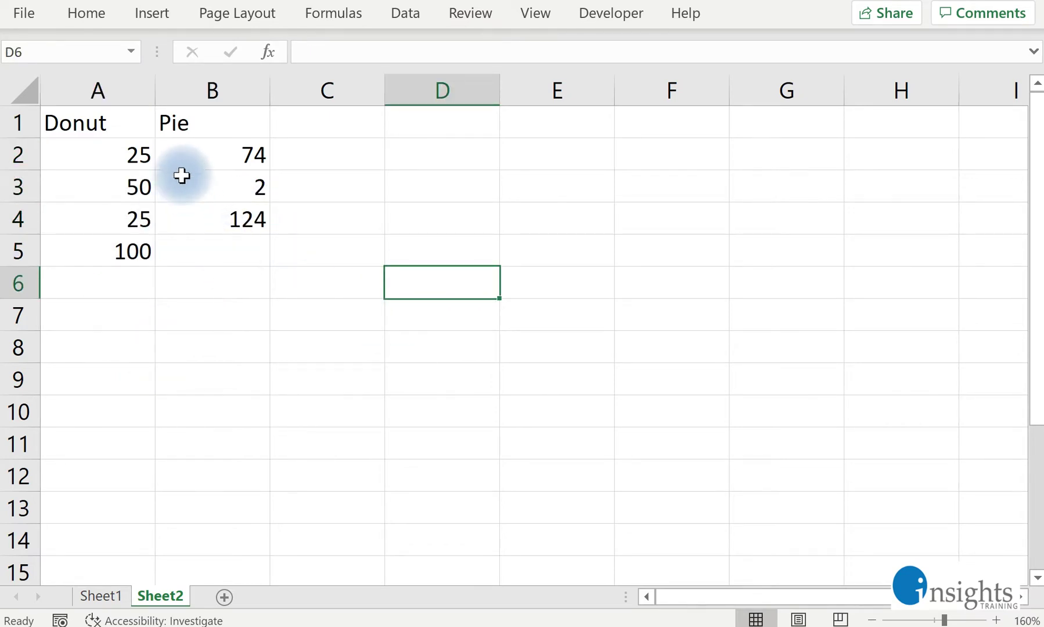
Step: Insert a 2-D pie chart from the table A1:B5 and move it beside the data
drag(123, 125, 209, 240)
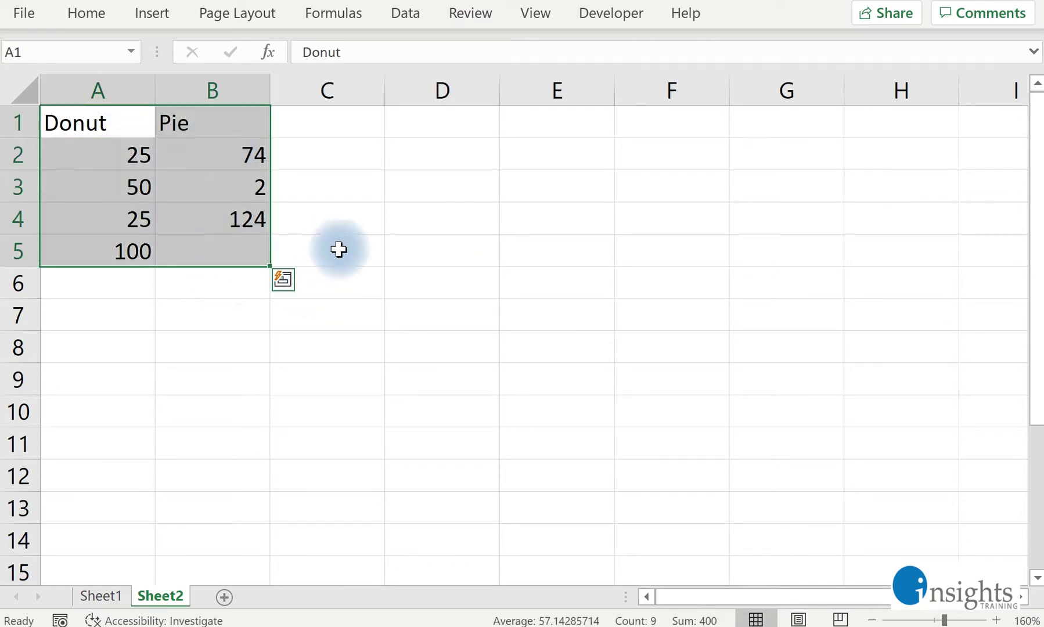
click(157, 15)
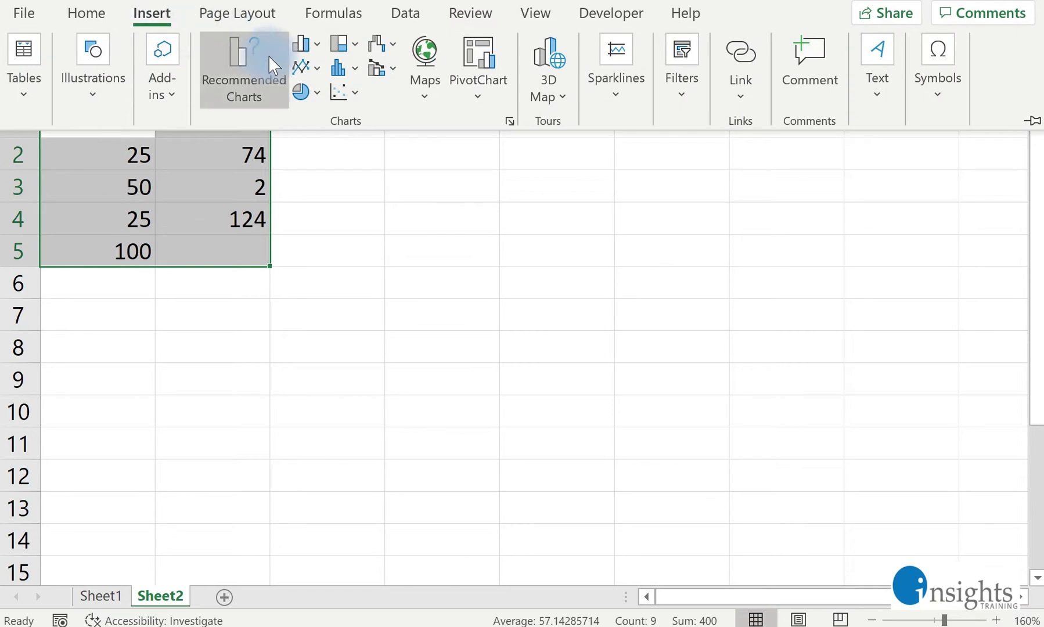
click(304, 87)
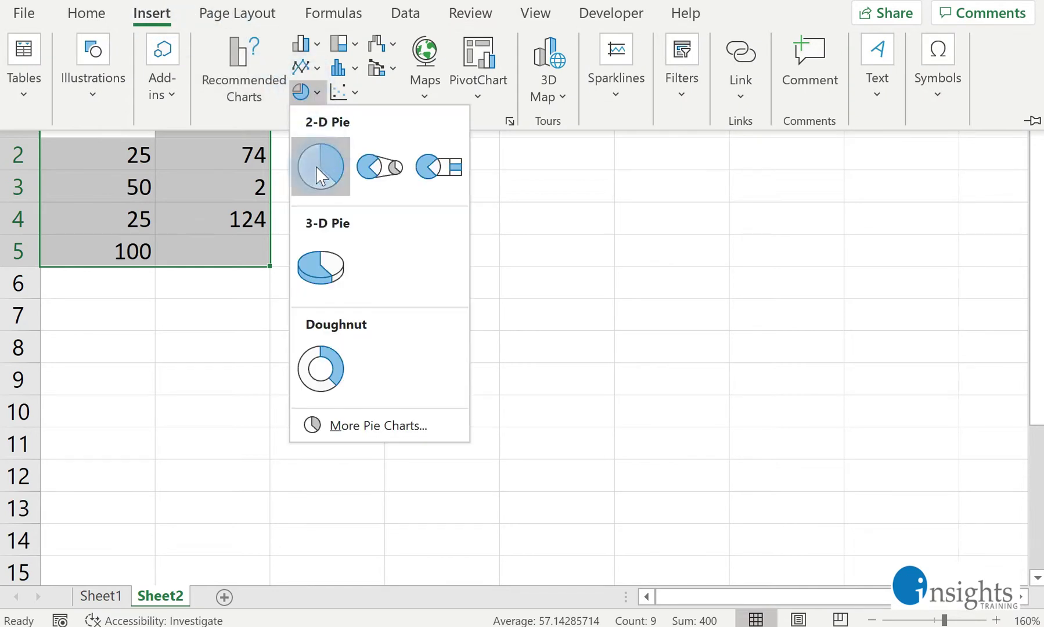
click(321, 177)
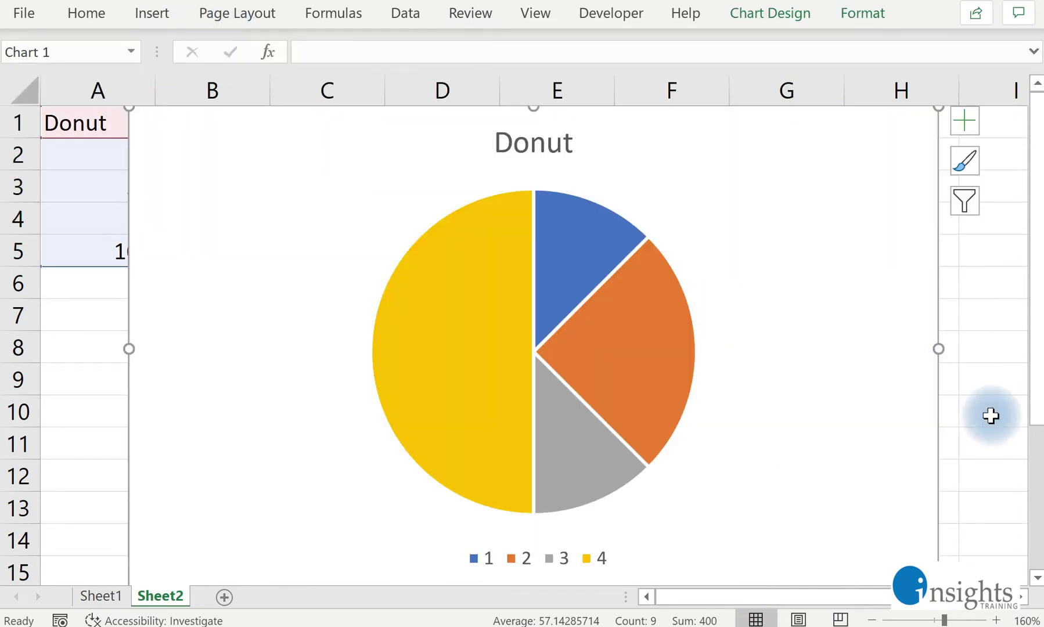
click(874, 620)
click(874, 620)
drag(767, 199, 865, 227)
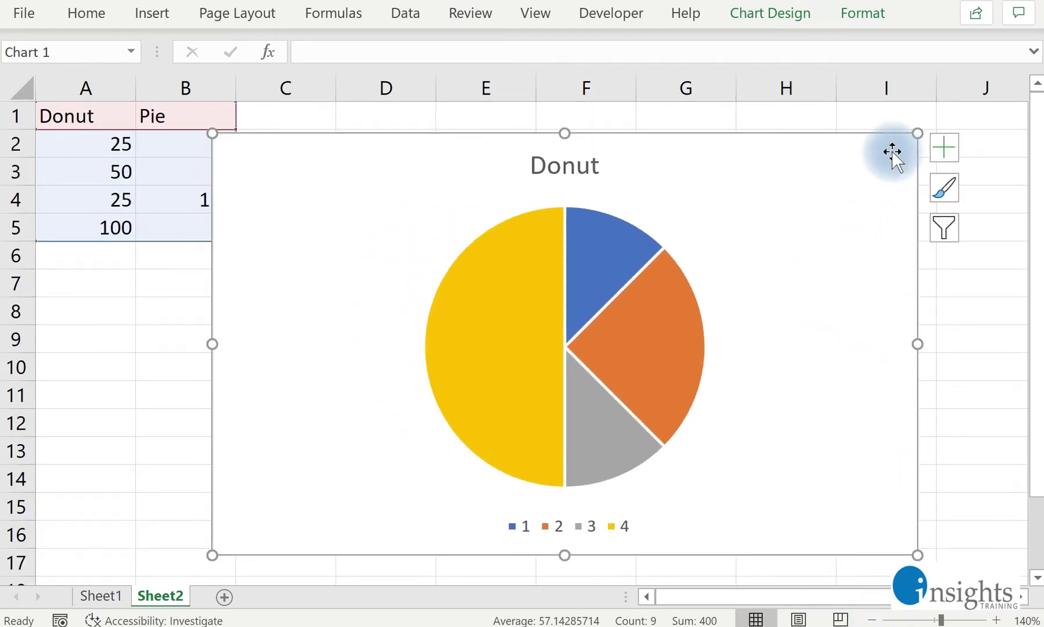
Step: At 130% zoom, reposition the pie chart clear of the Pie column and inspect its series
click(107, 596)
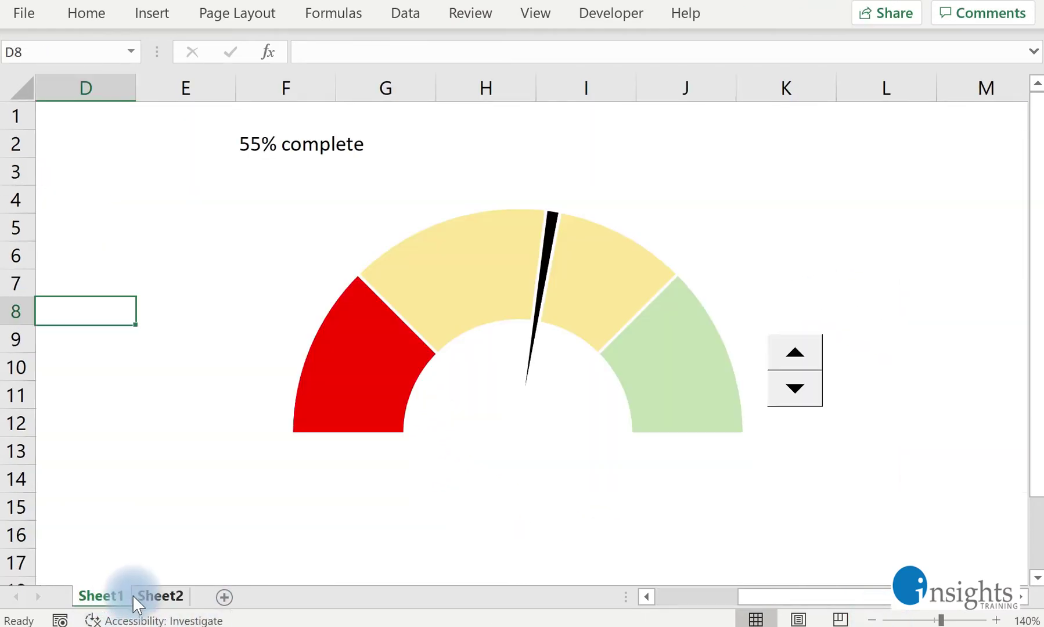
click(138, 597)
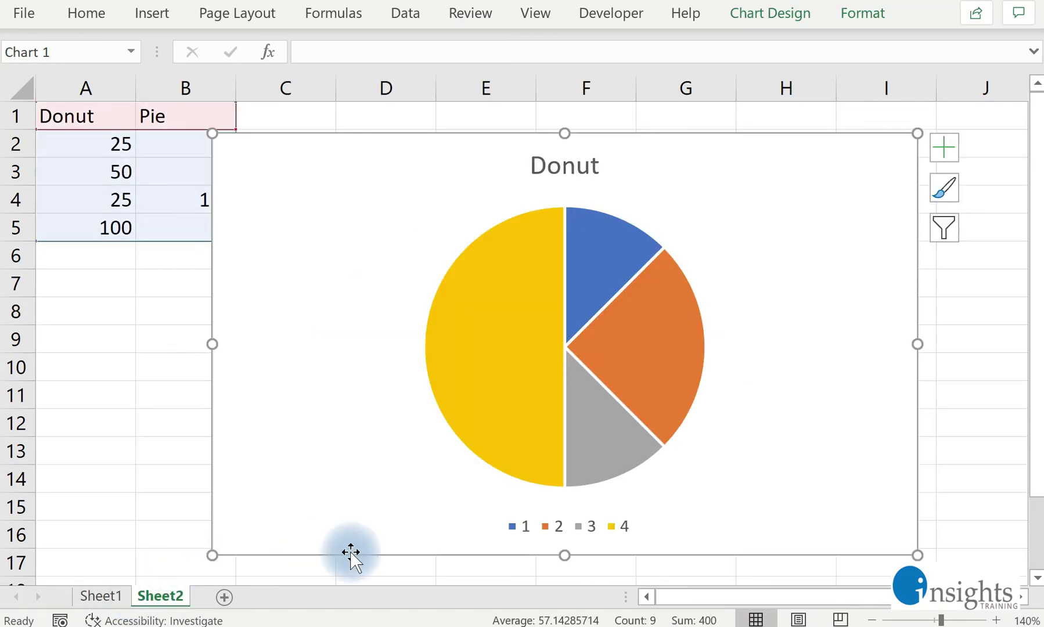
click(873, 620)
drag(746, 252, 806, 247)
click(562, 257)
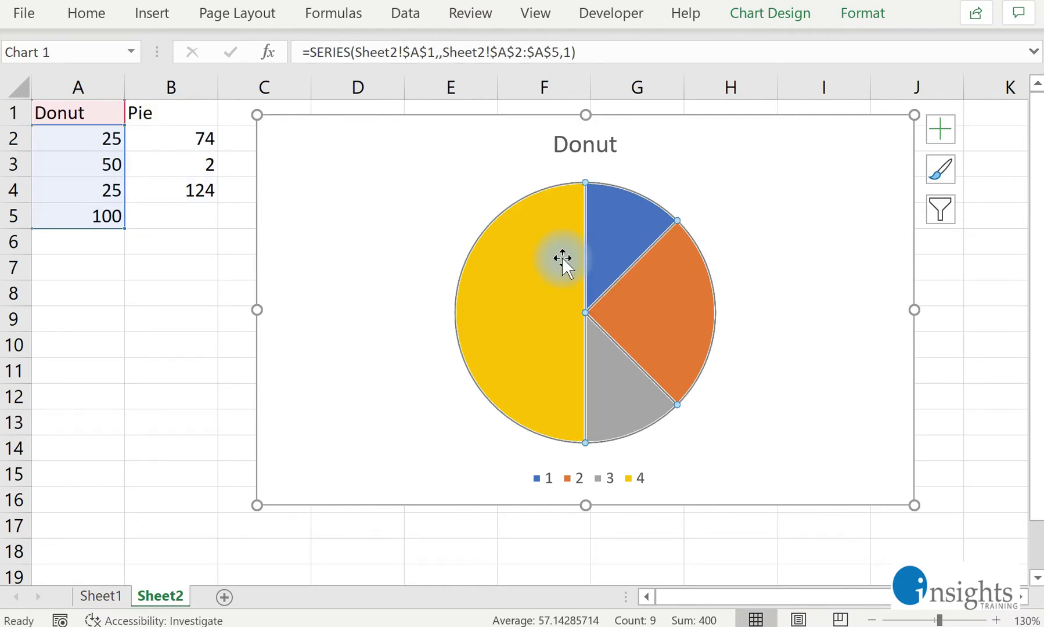
click(216, 396)
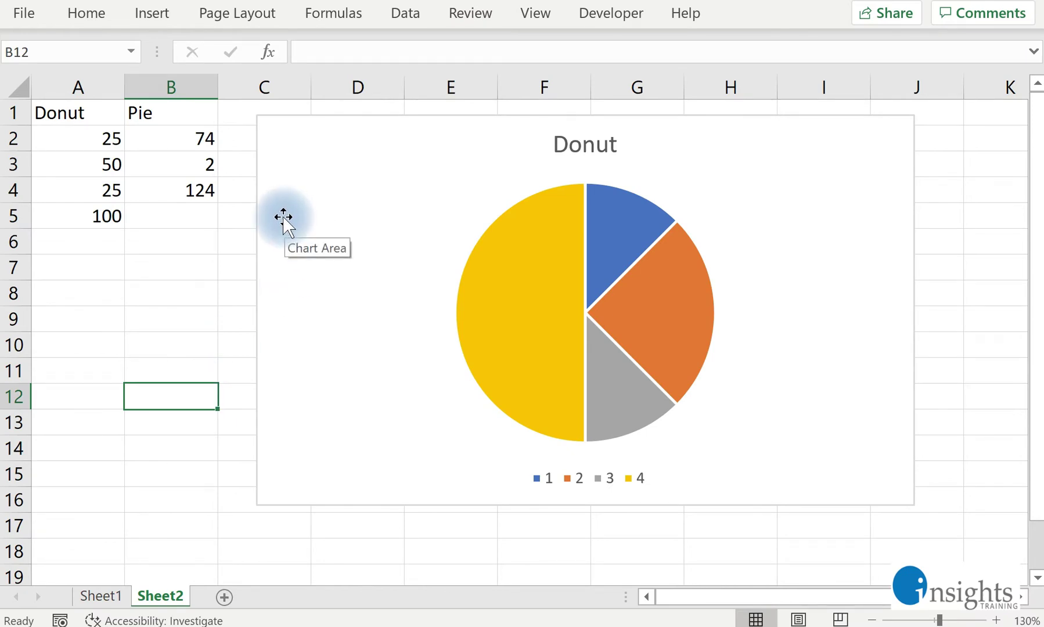
click(62, 86)
click(145, 86)
click(134, 220)
drag(76, 112, 61, 209)
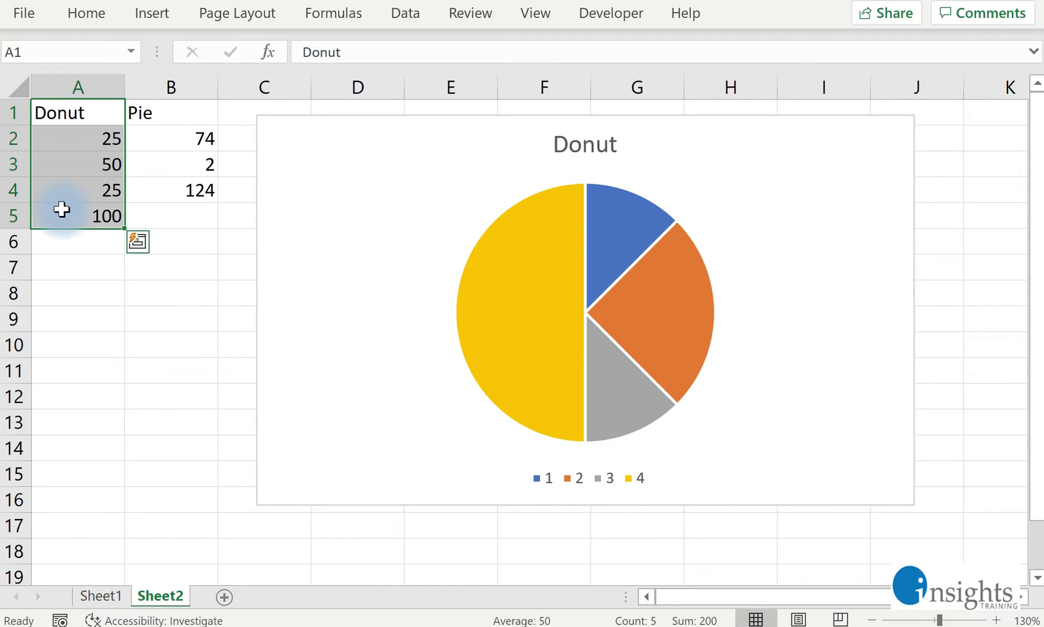
drag(196, 112, 157, 225)
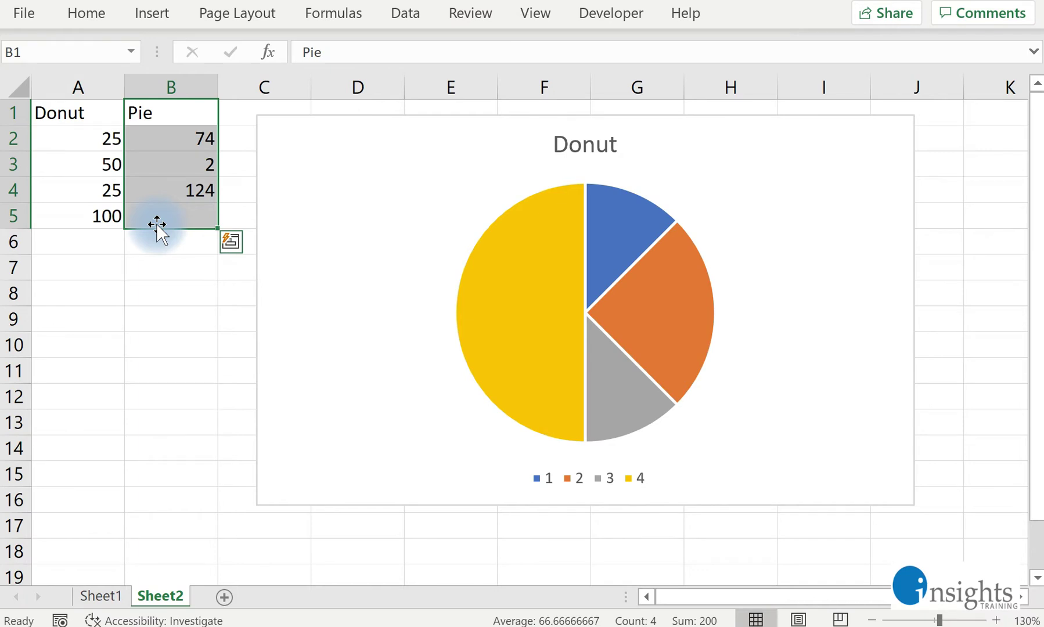
click(509, 303)
click(216, 375)
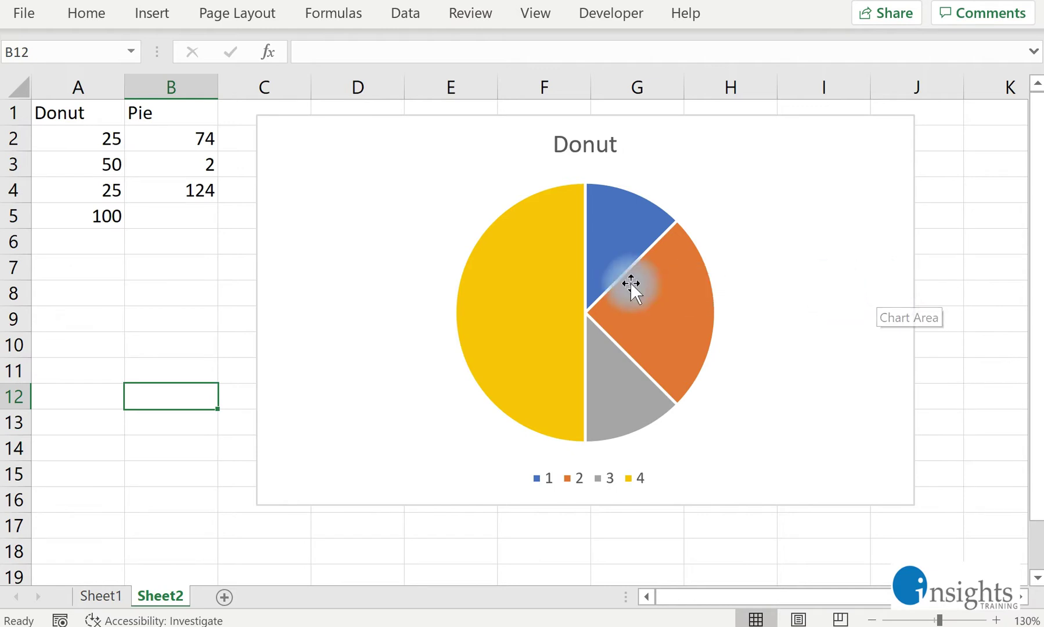
mouse_move(594, 267)
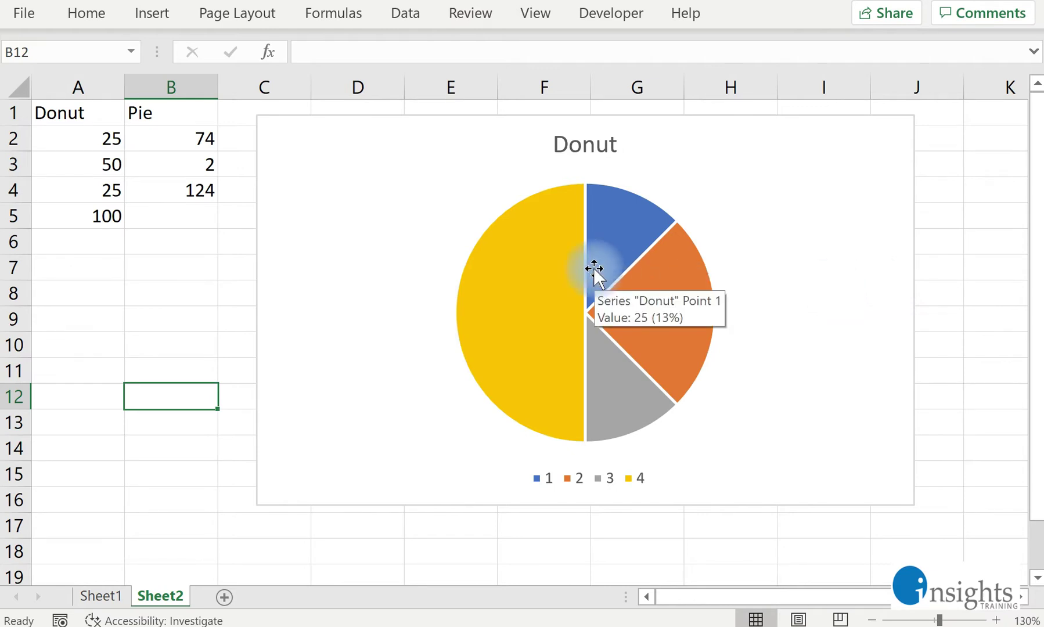
click(545, 275)
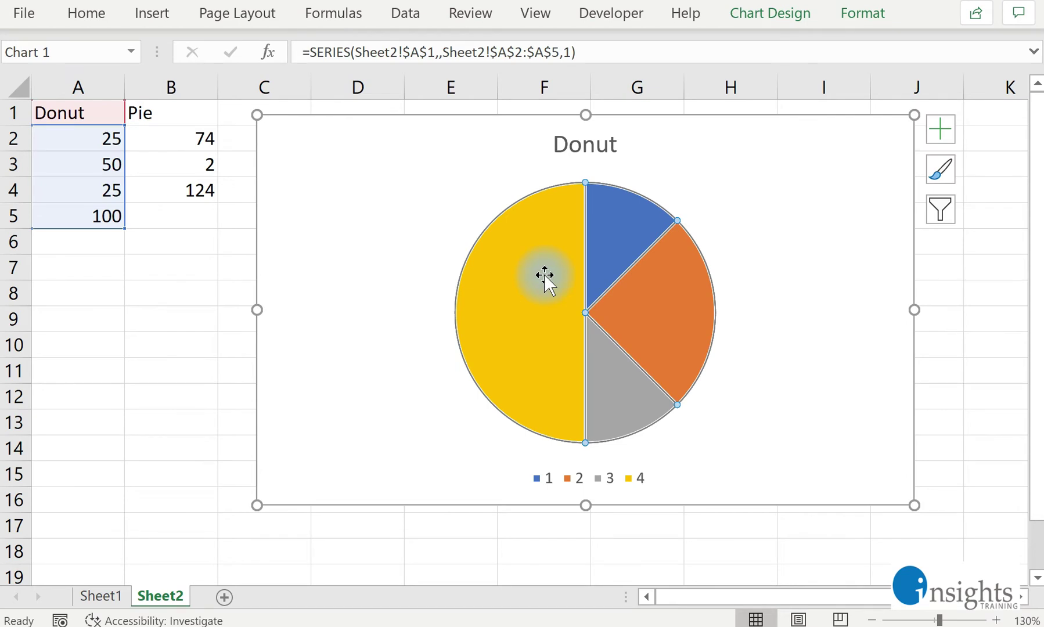
Step: Make the chart a combo with the Donut series as Doughnut and the Pie series left as Pie
right_click(545, 274)
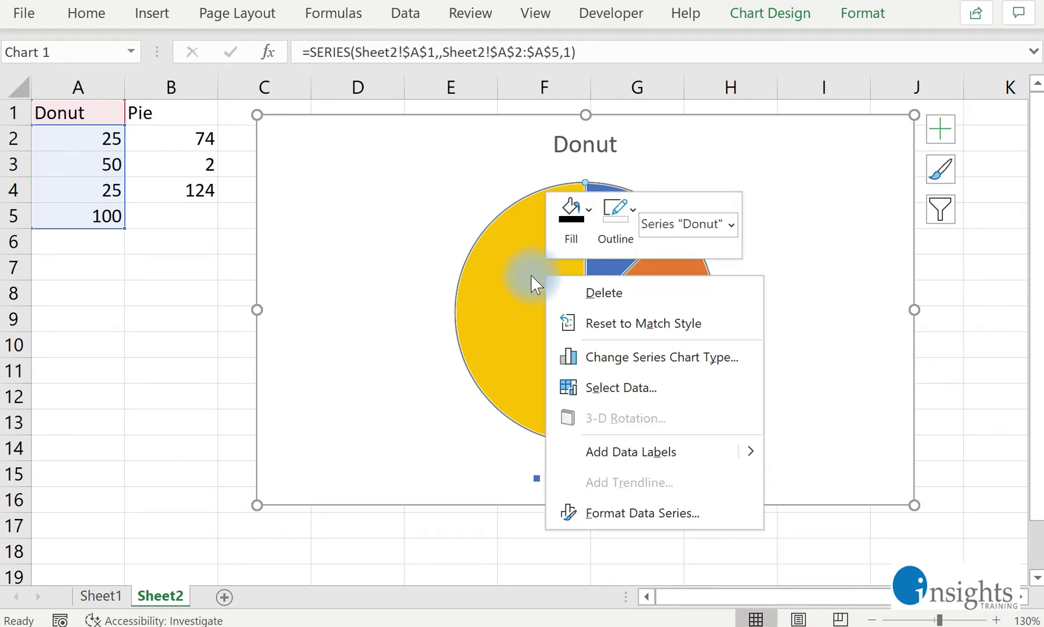
click(632, 368)
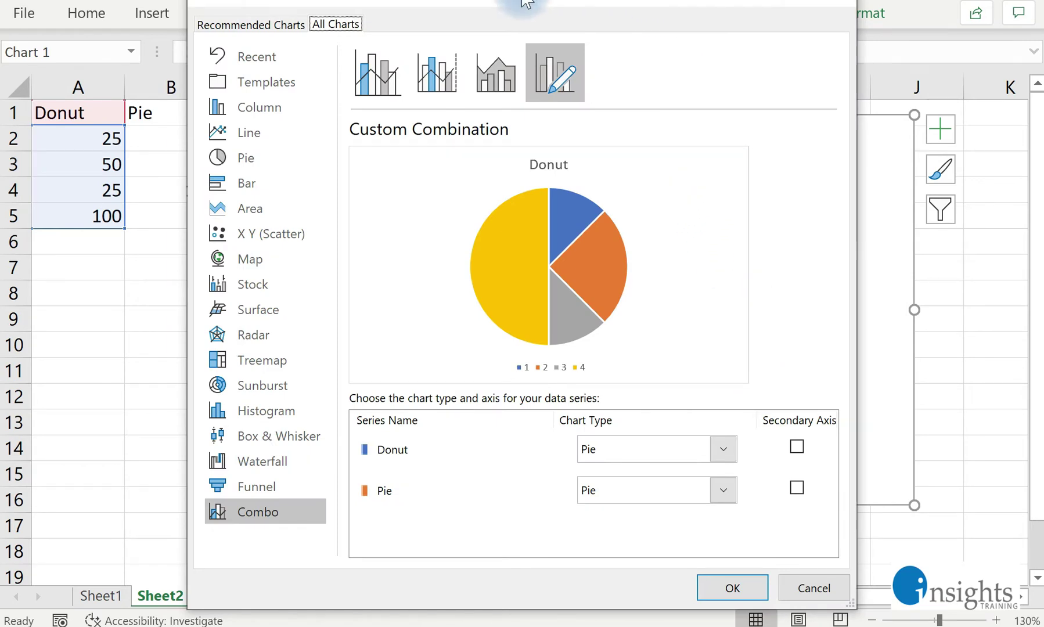
drag(475, 3, 465, 25)
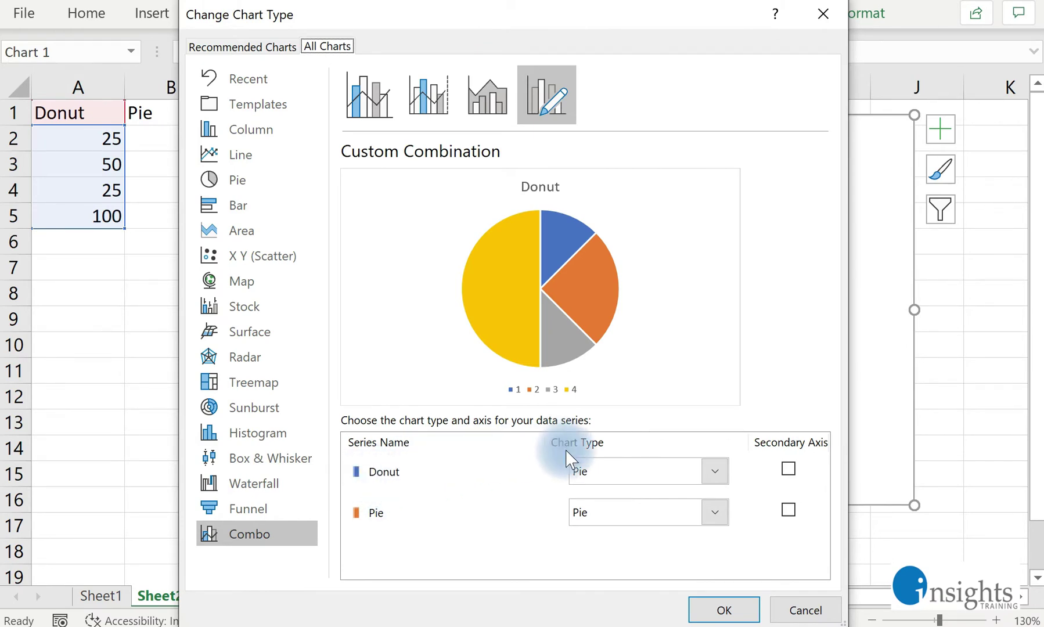
click(598, 477)
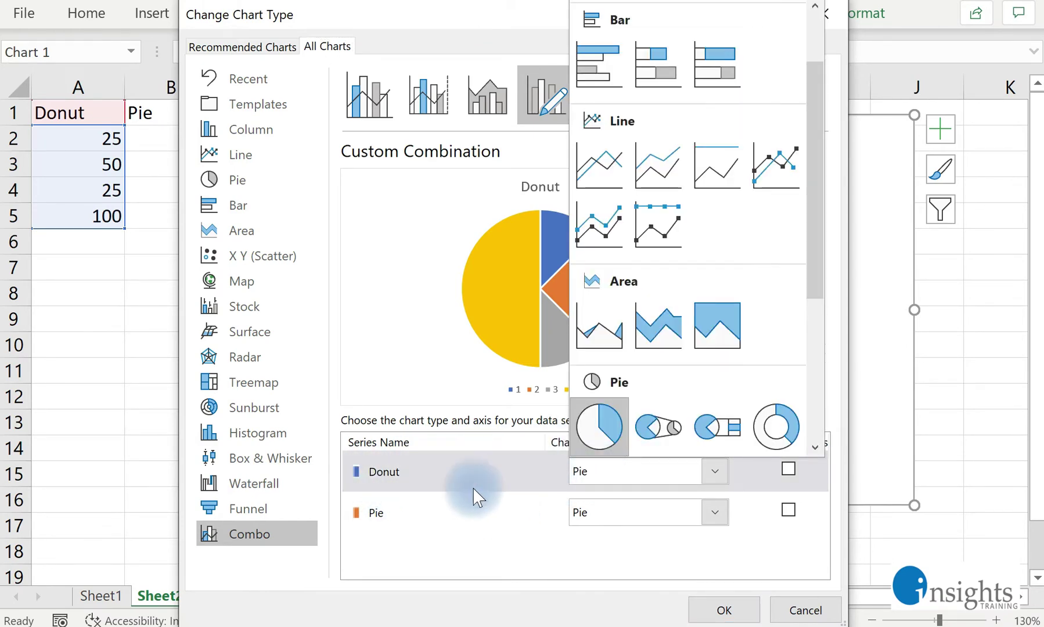
click(469, 473)
click(471, 472)
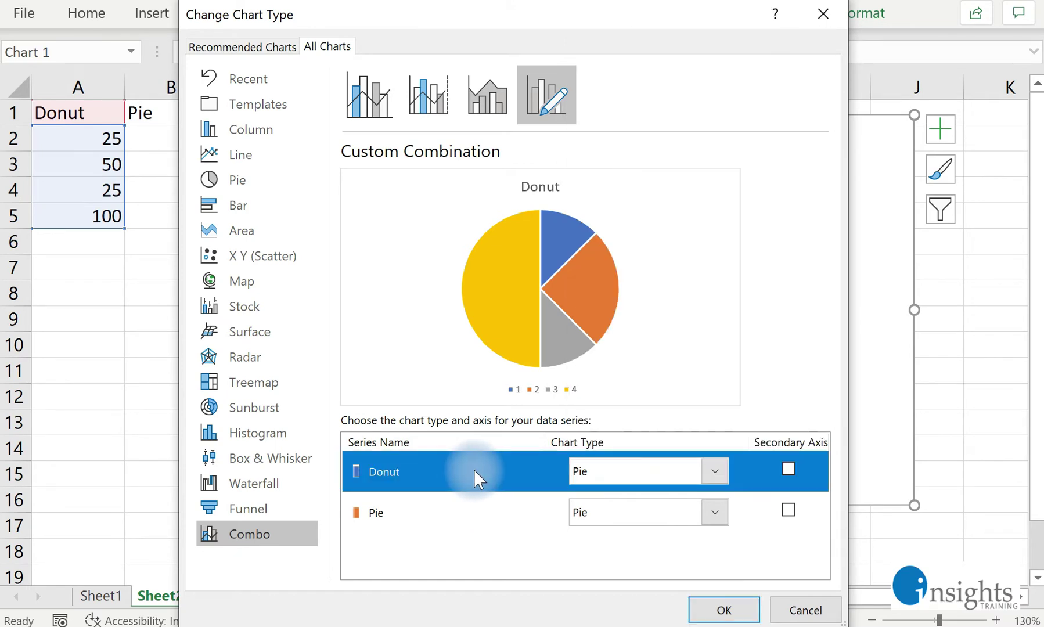
click(716, 475)
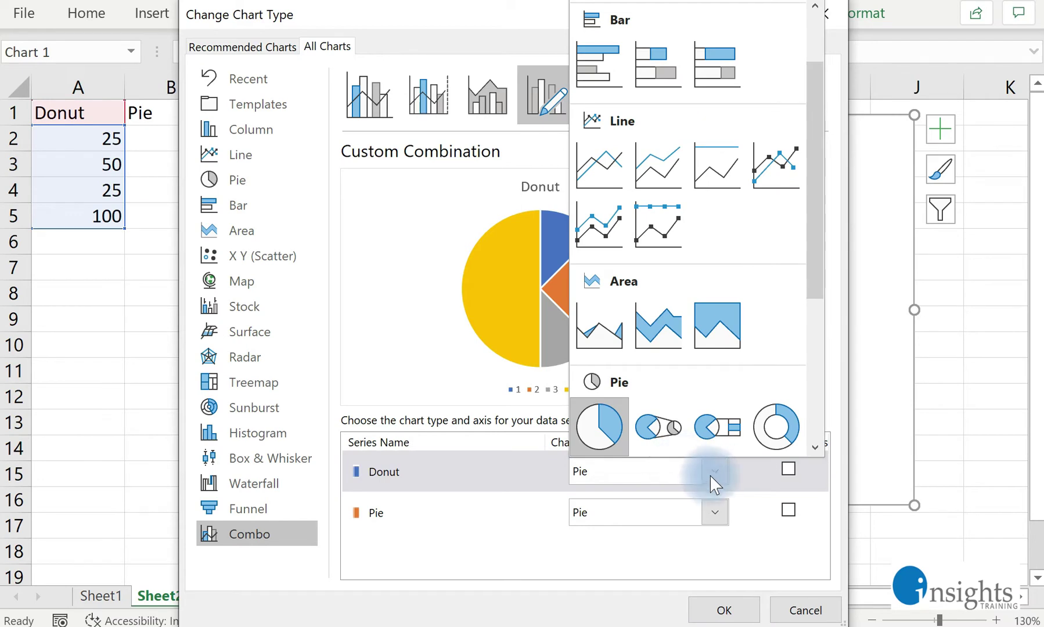
click(769, 426)
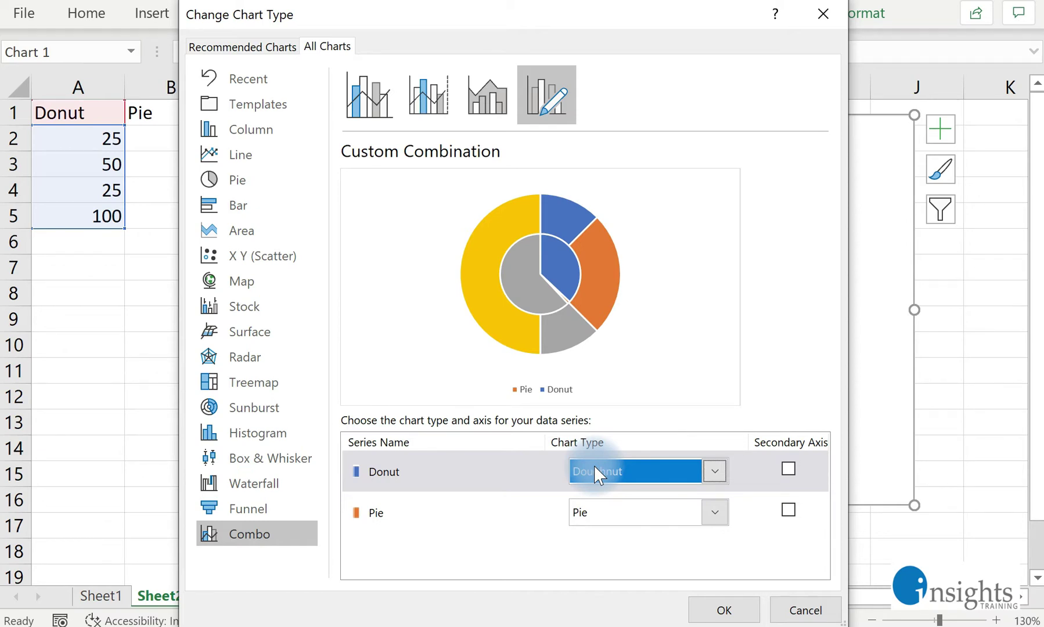
click(747, 616)
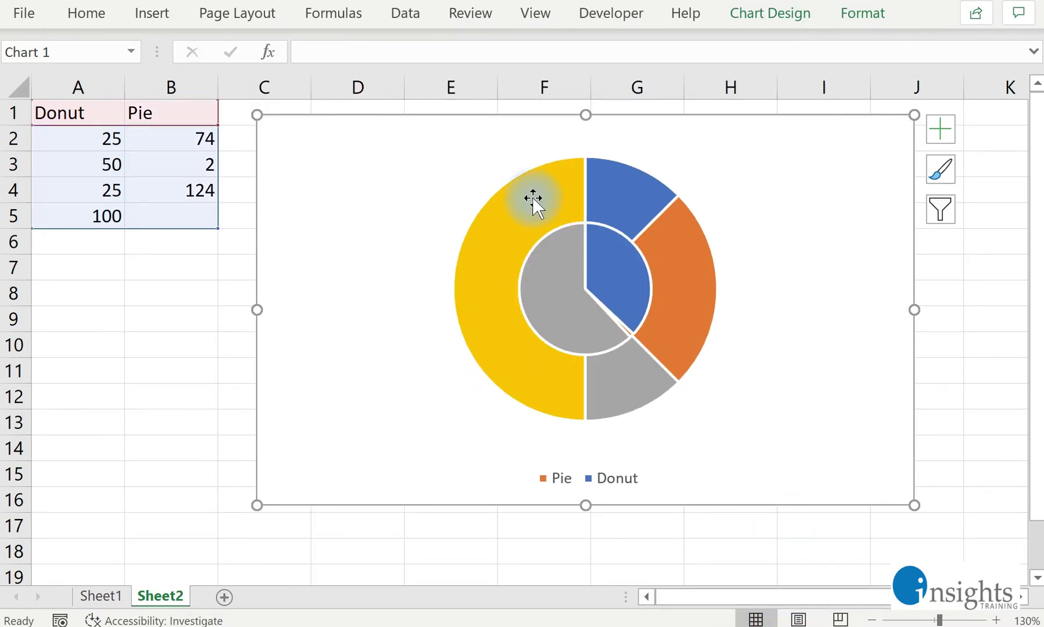
Step: Select the outer yellow Donut ring and bring up its context menu with Format Data Series
mouse_move(535, 201)
click(488, 285)
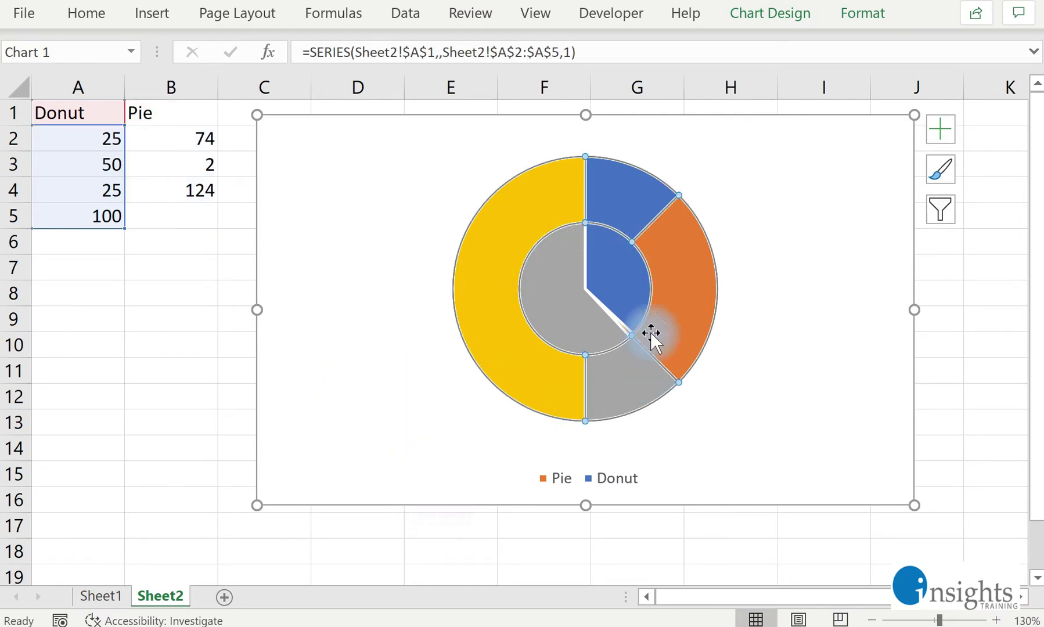
right_click(527, 221)
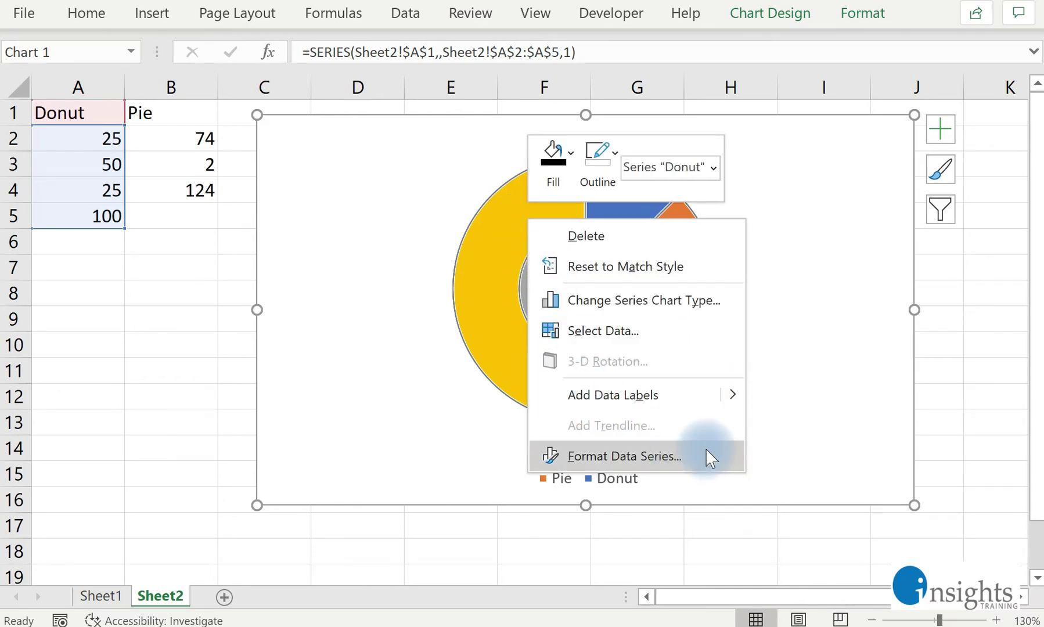
click(886, 403)
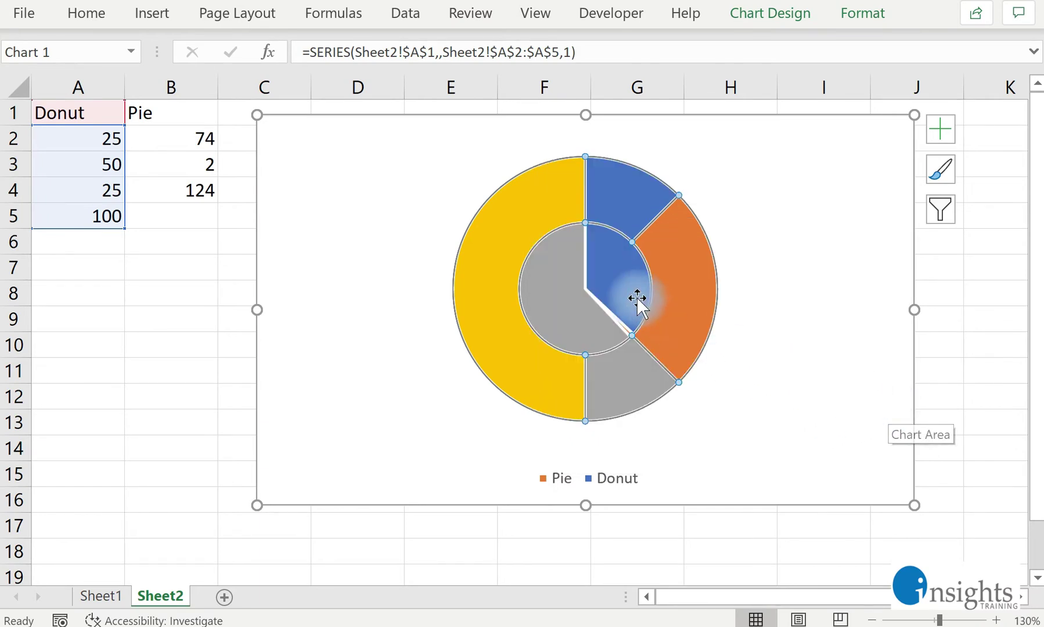
mouse_move(614, 271)
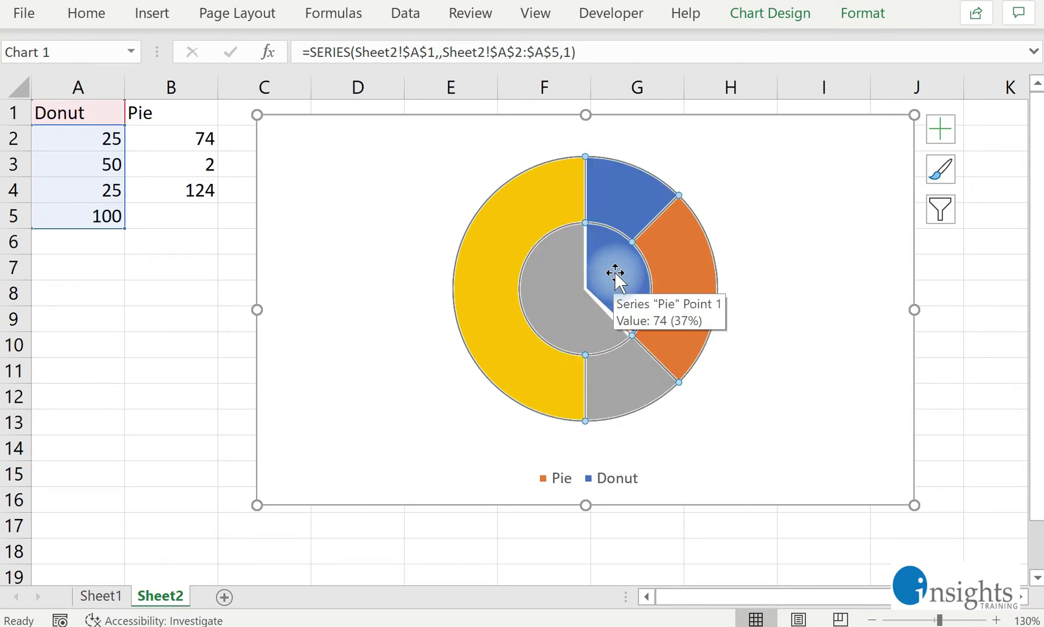
click(615, 272)
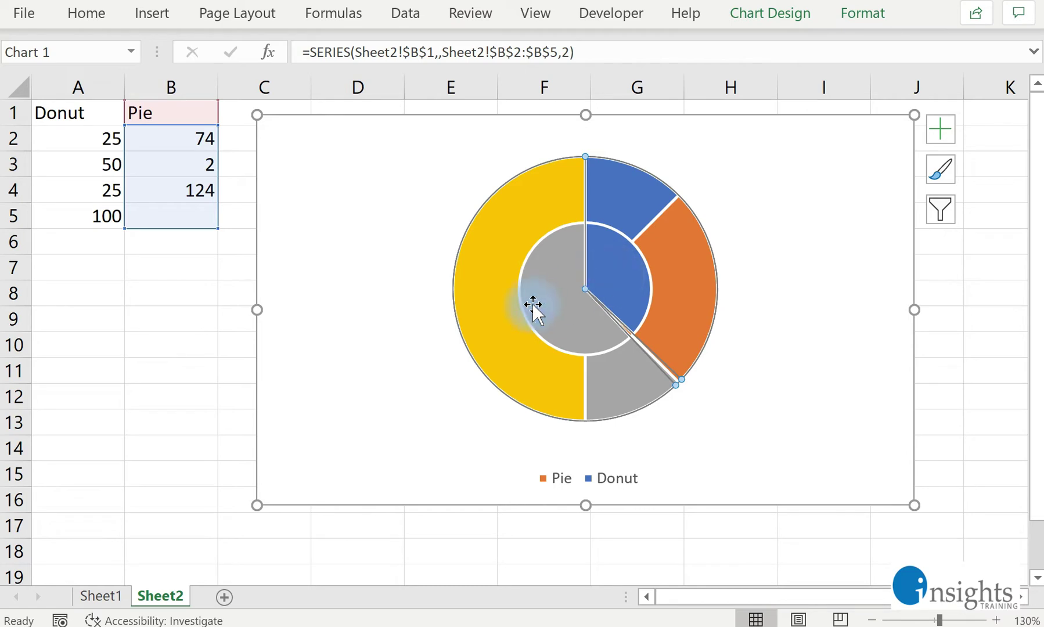
click(423, 345)
mouse_move(493, 348)
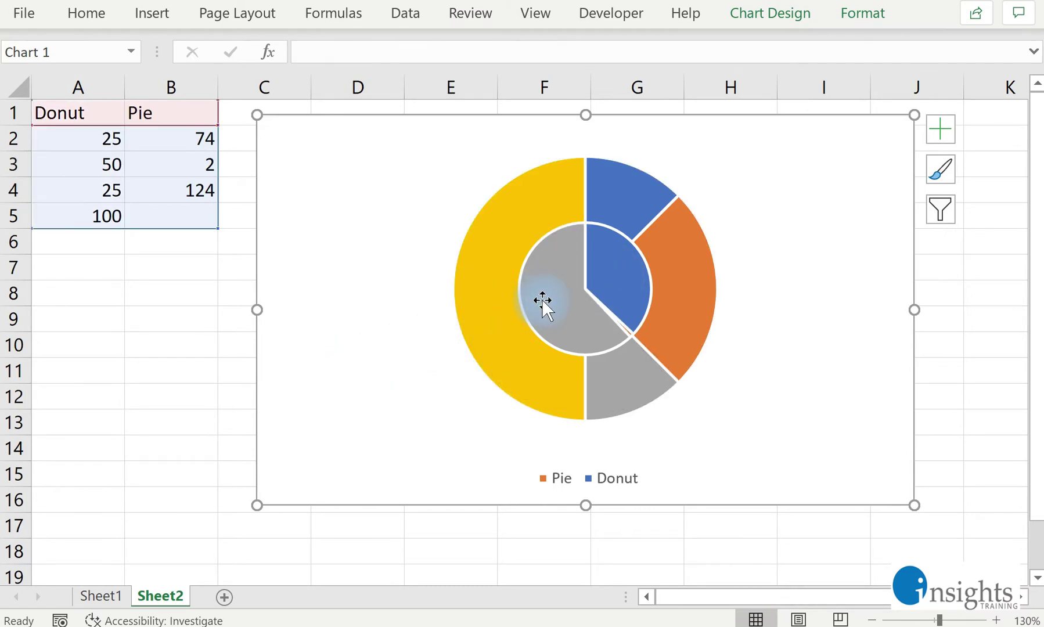
mouse_move(542, 299)
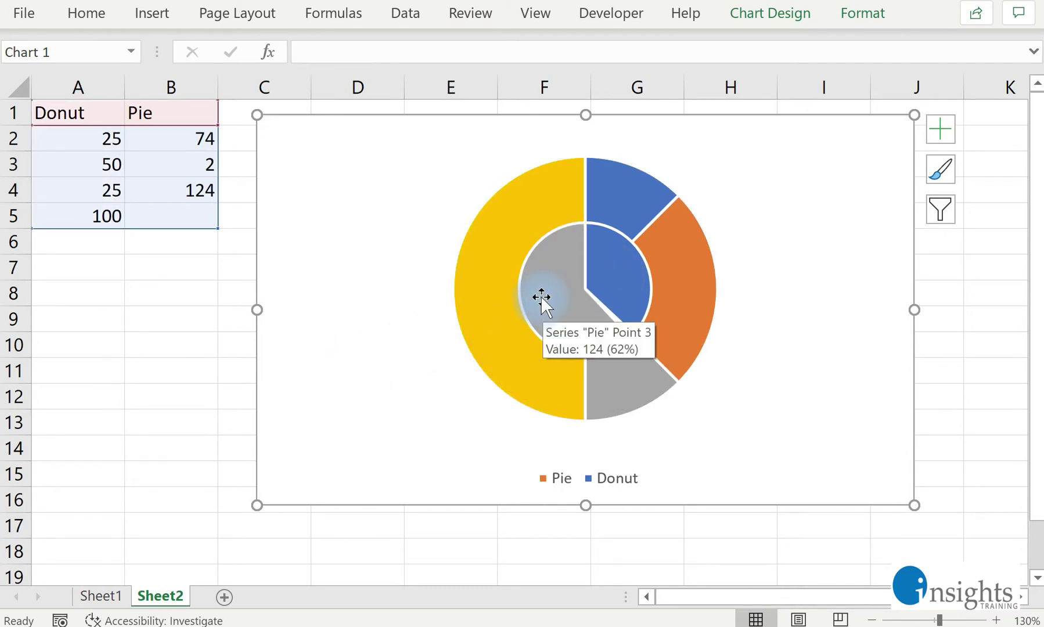
click(494, 243)
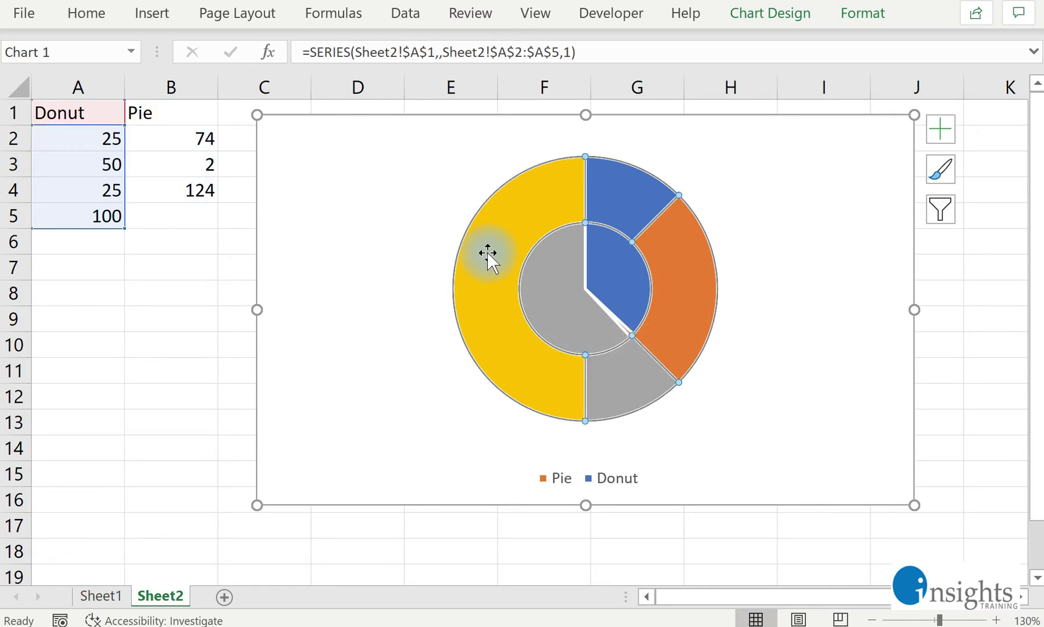
right_click(488, 255)
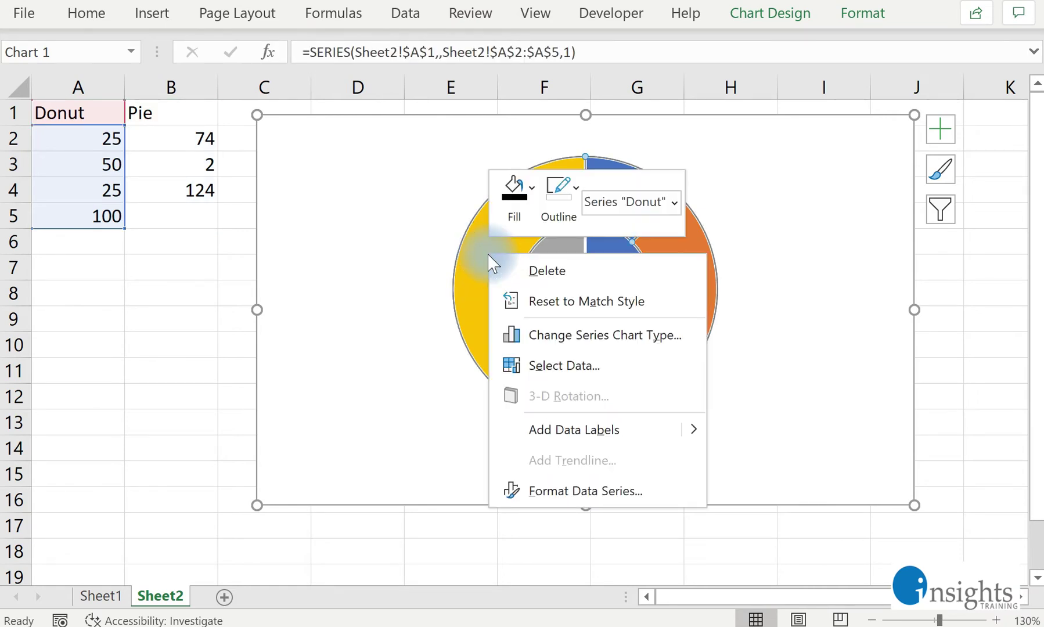
Step: In the Format Data Series pane at 110% zoom, set the Donut ring's first-slice angle to 270°
click(592, 494)
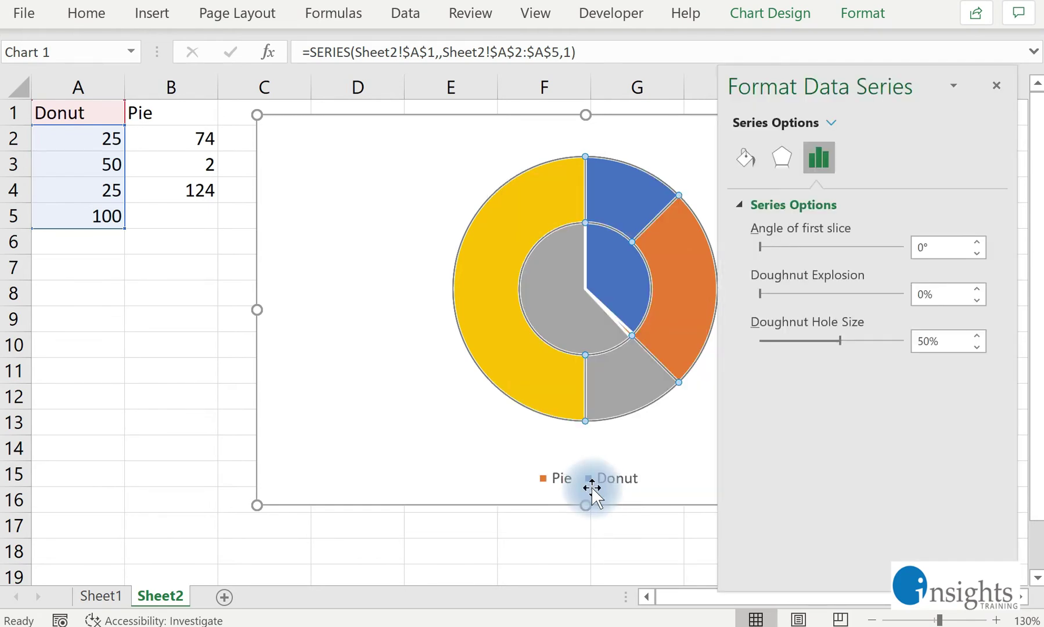
click(872, 620)
click(869, 620)
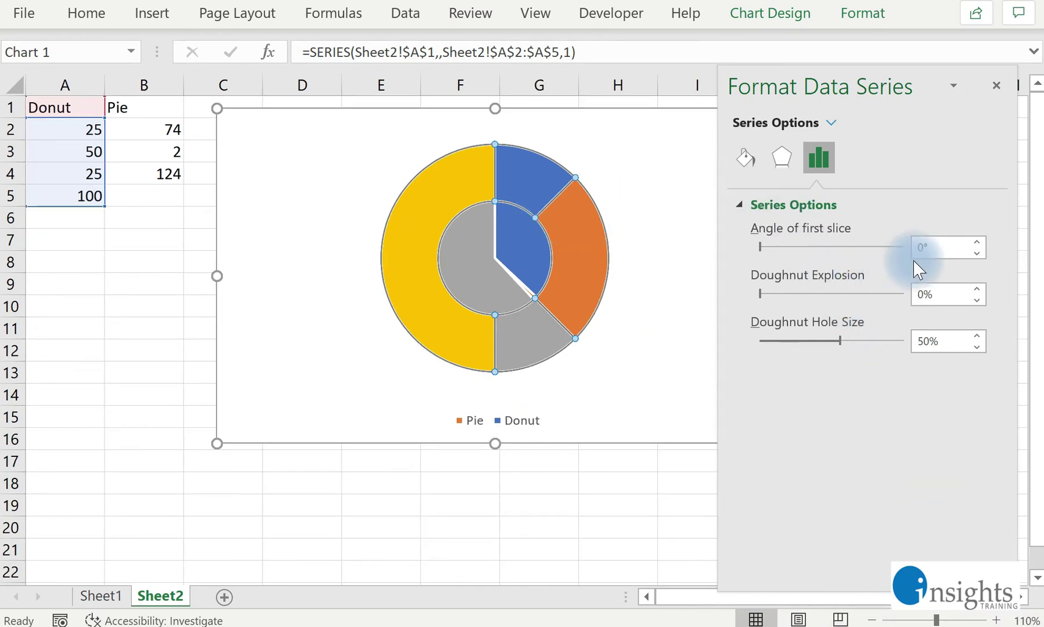
click(496, 181)
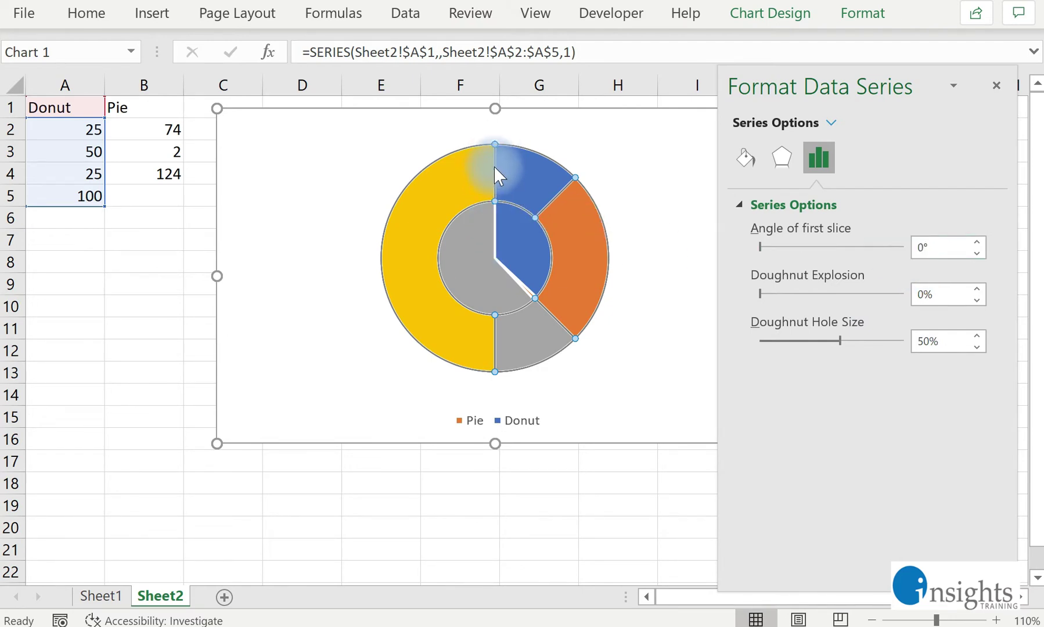
mouse_move(494, 169)
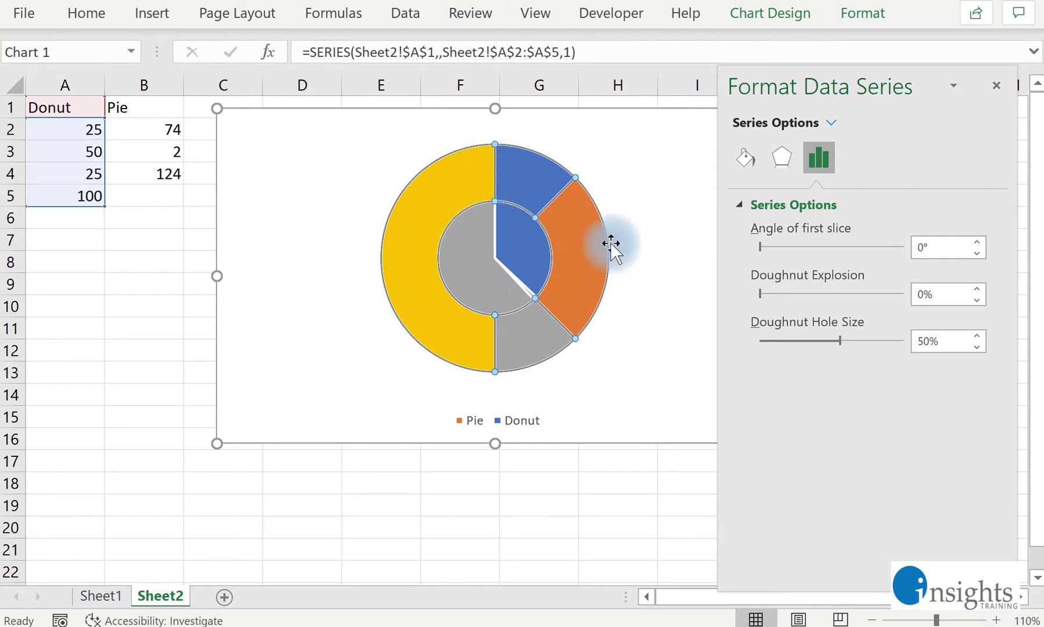
click(926, 251)
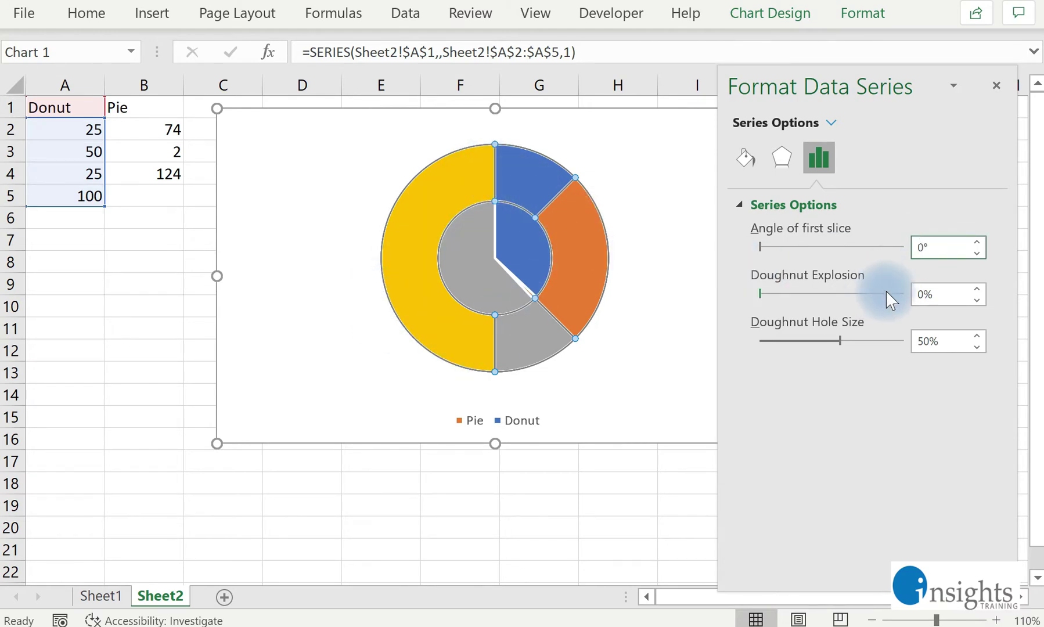
text(27)
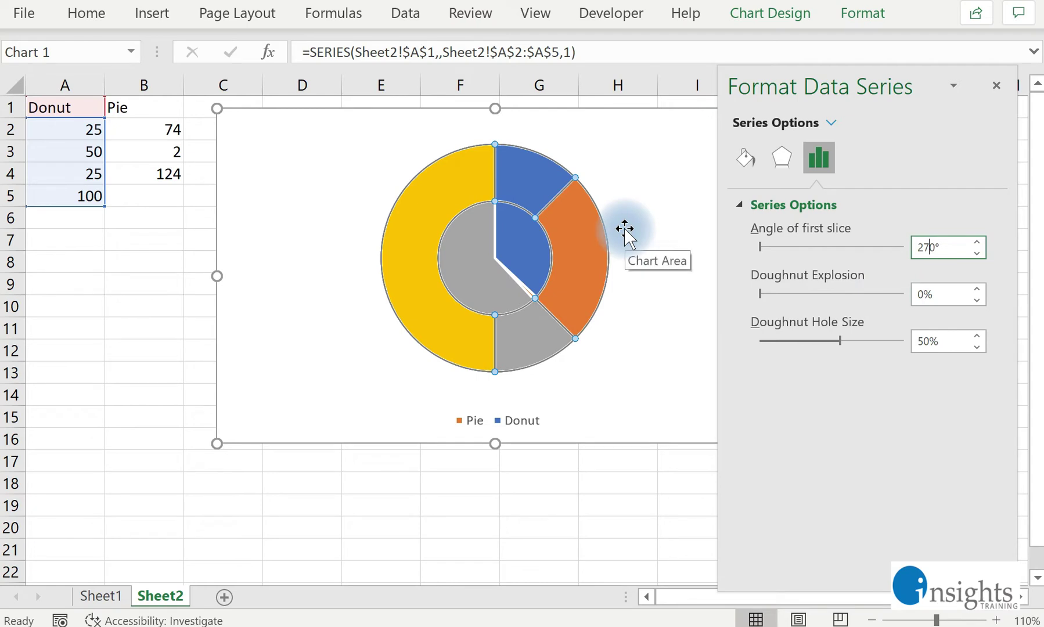
click(956, 294)
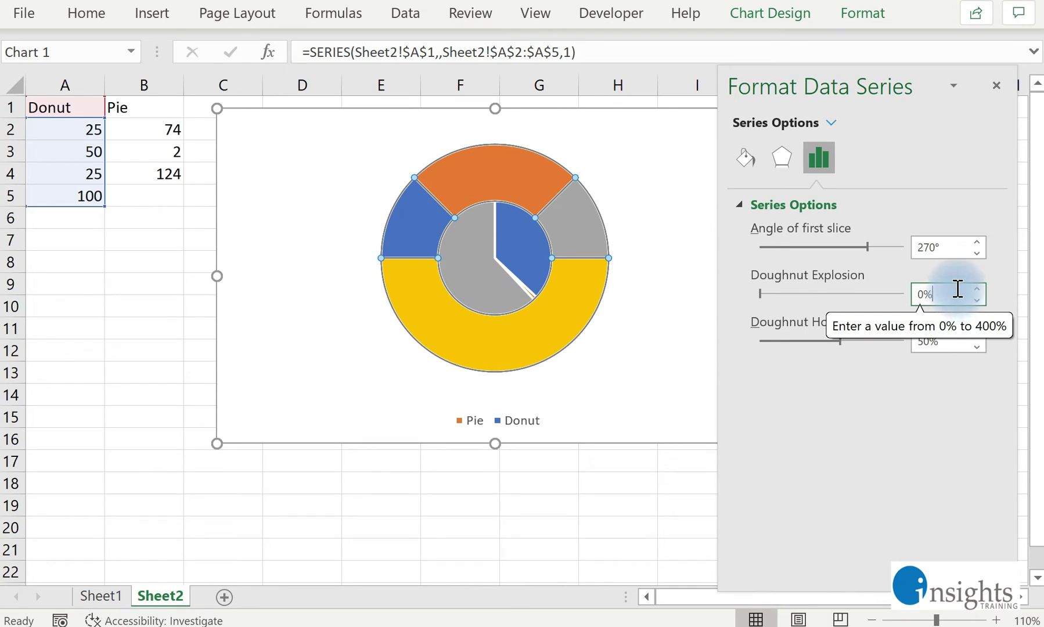
Step: Try a 0° first-slice angle, then set it back to 270°
double_click(930, 252)
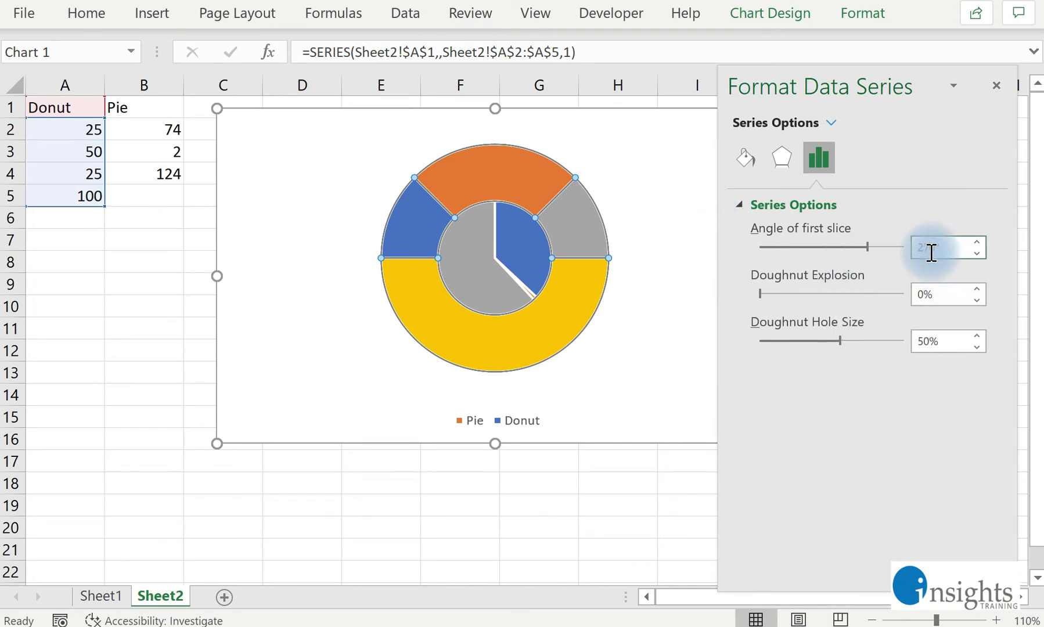
text(0)
double_click(941, 292)
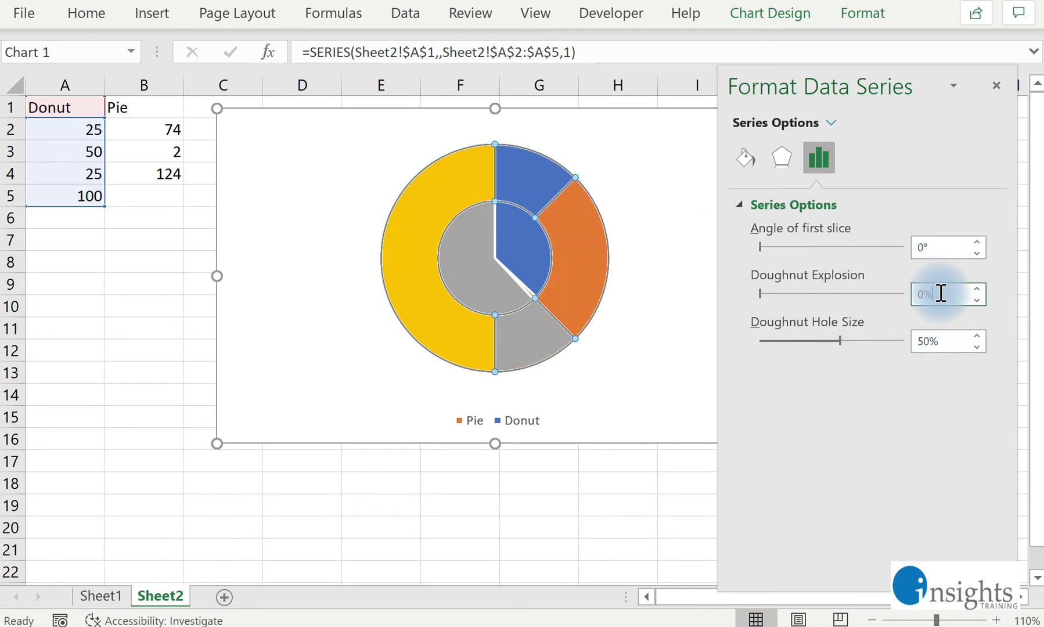
click(920, 248)
text(27)
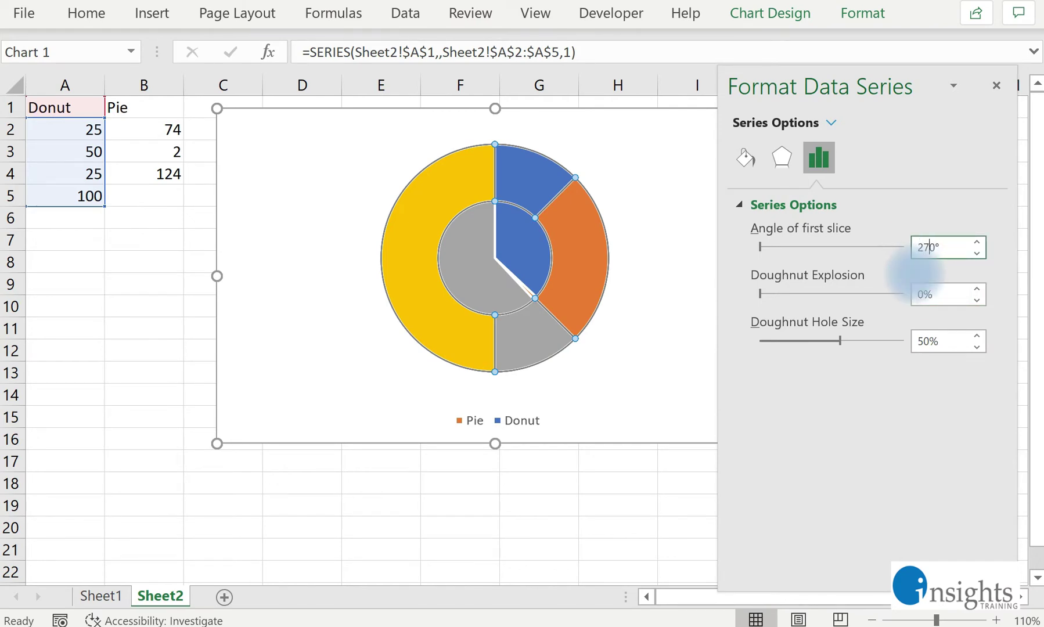
click(962, 290)
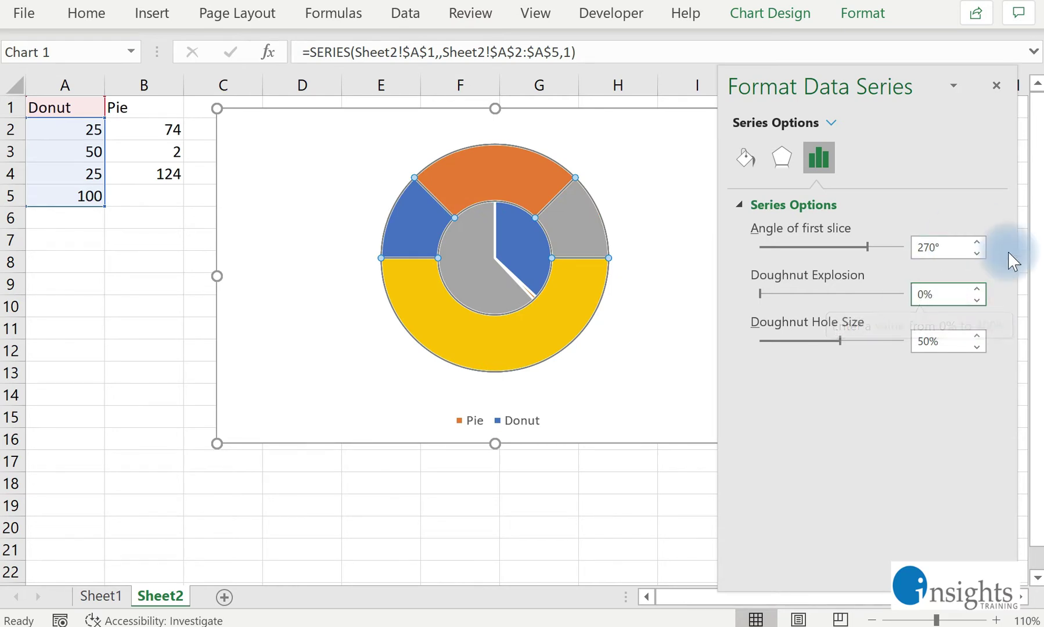
Step: Close the series pane and fill the outer Donut ring's blue segment with red
click(998, 84)
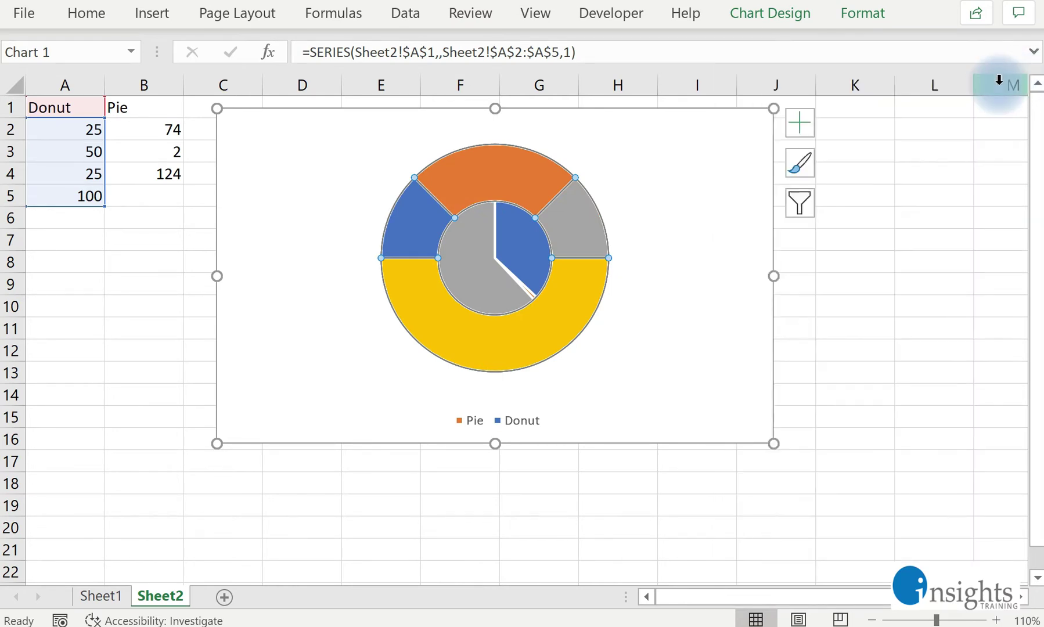
click(315, 328)
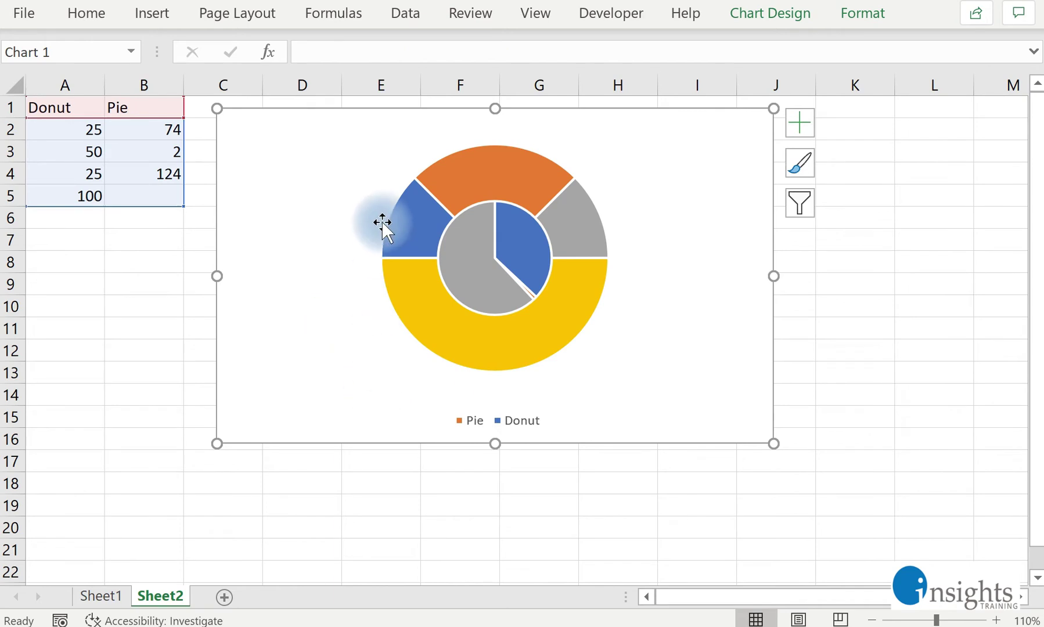
mouse_move(411, 222)
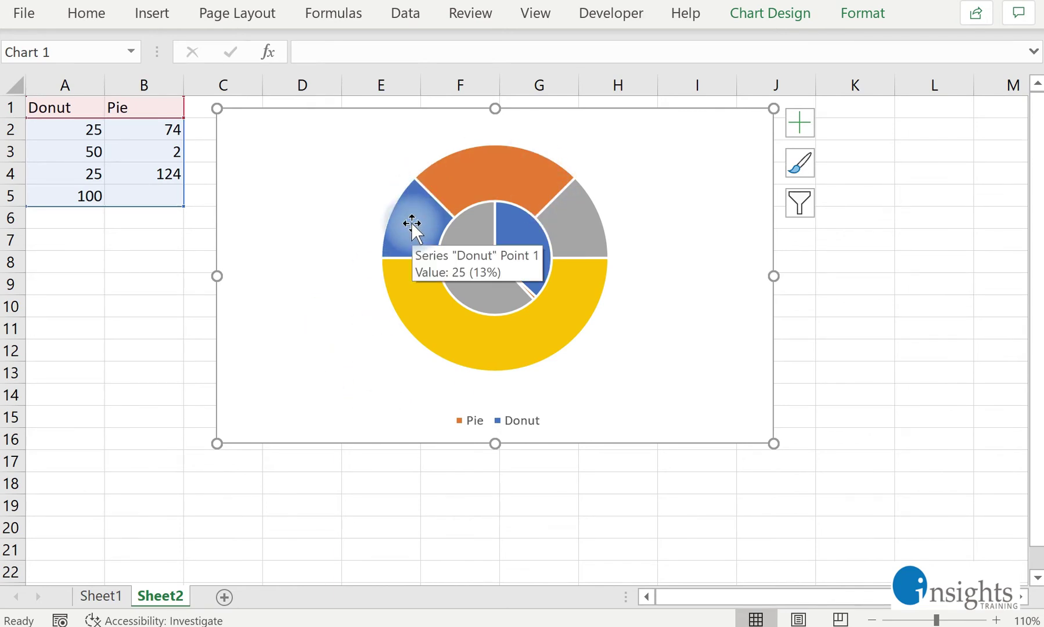
click(411, 223)
click(412, 222)
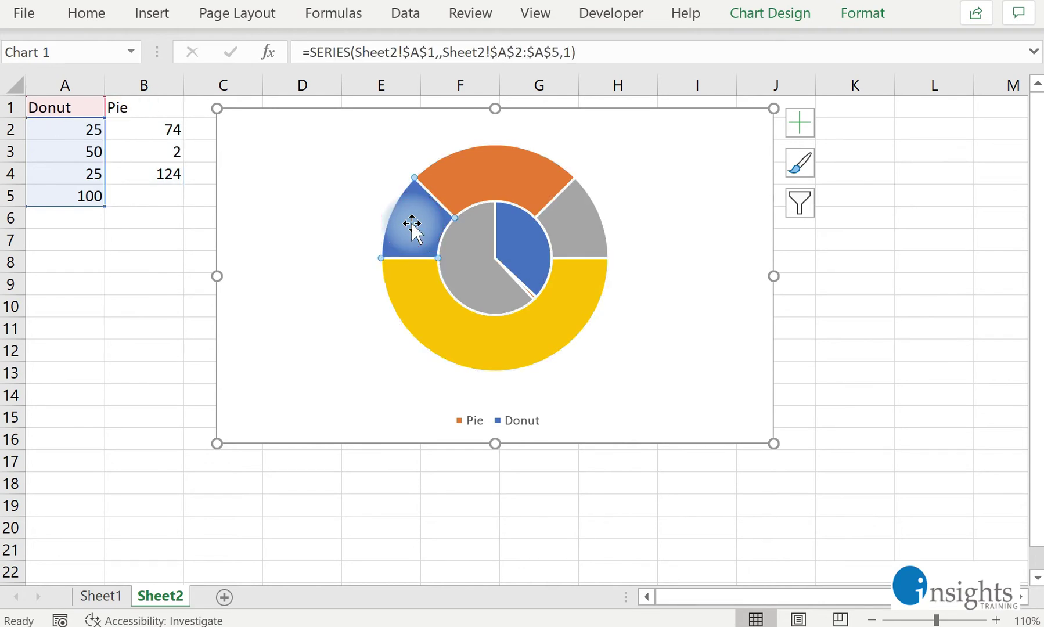
right_click(412, 222)
click(349, 256)
click(308, 357)
click(417, 220)
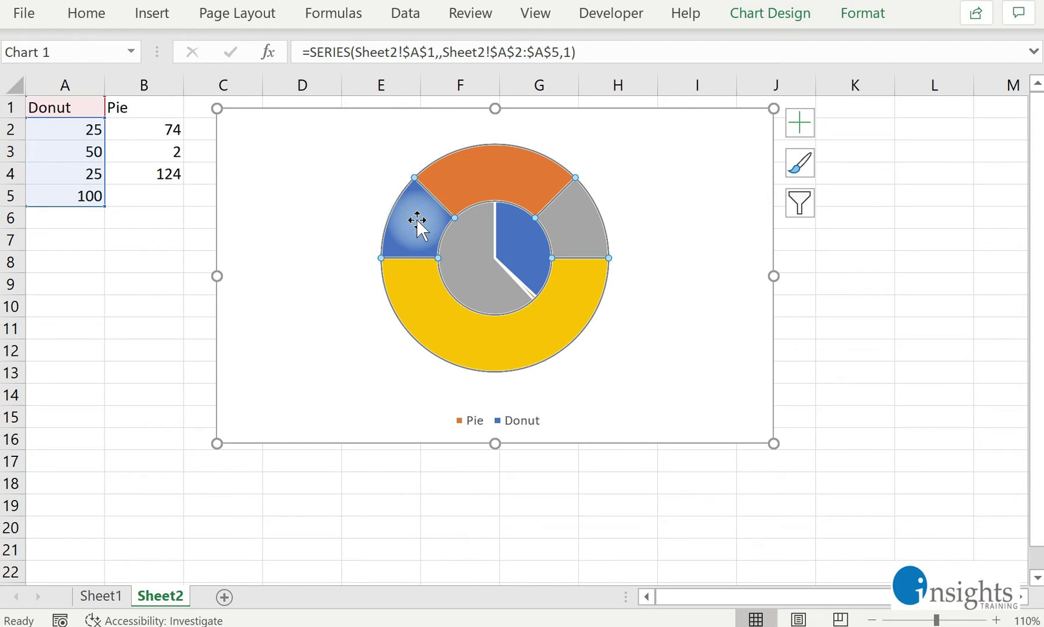
click(417, 220)
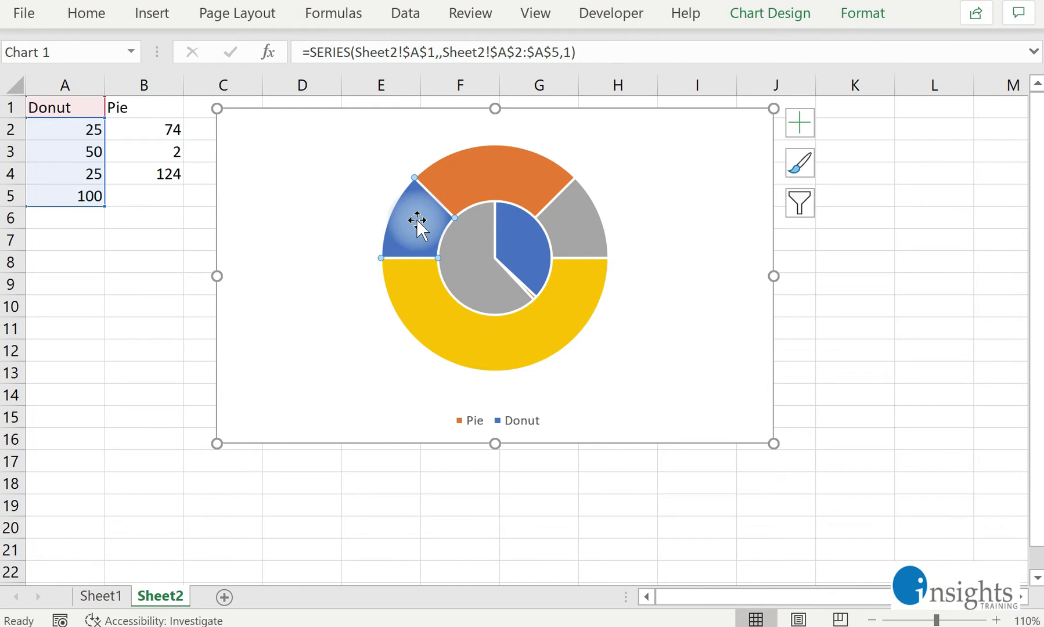
right_click(417, 220)
click(439, 180)
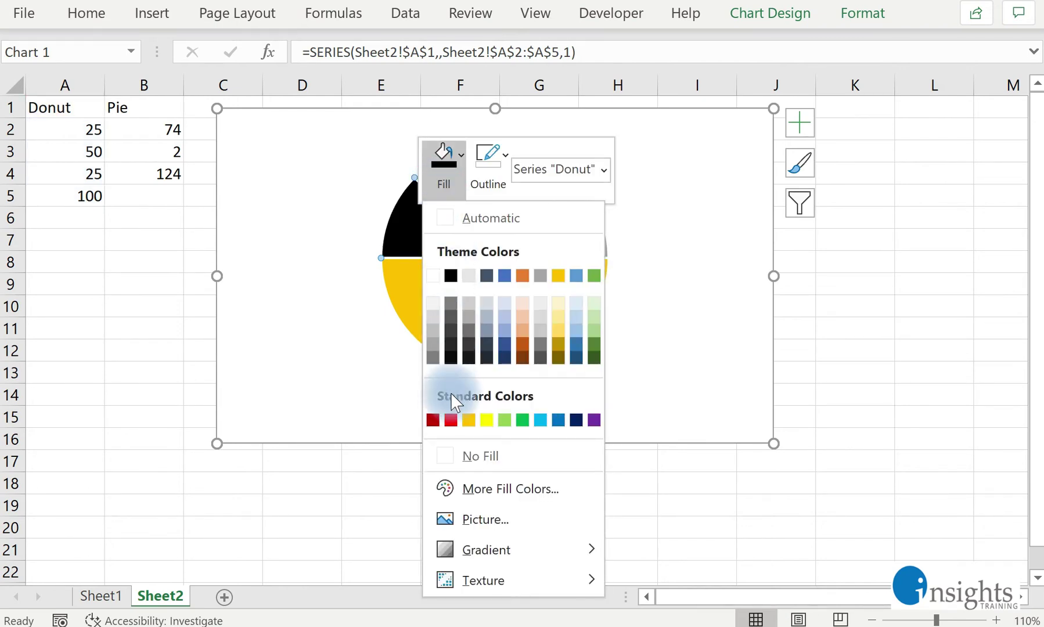
click(451, 420)
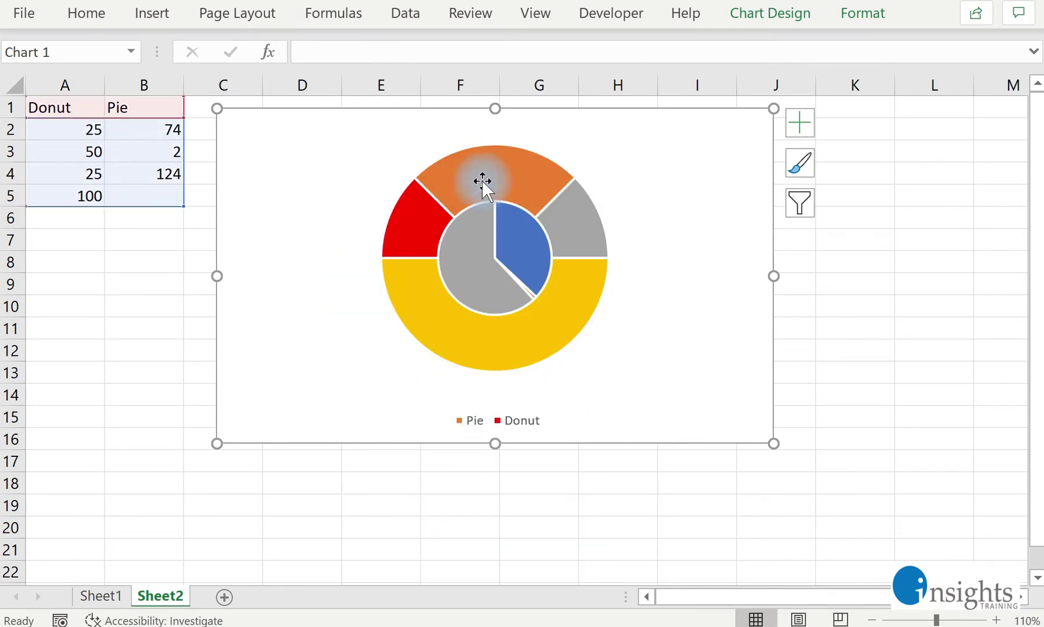
Step: Fill the orange top outer segment with Gold, Accent 4, Lighter 60%
click(485, 172)
click(487, 172)
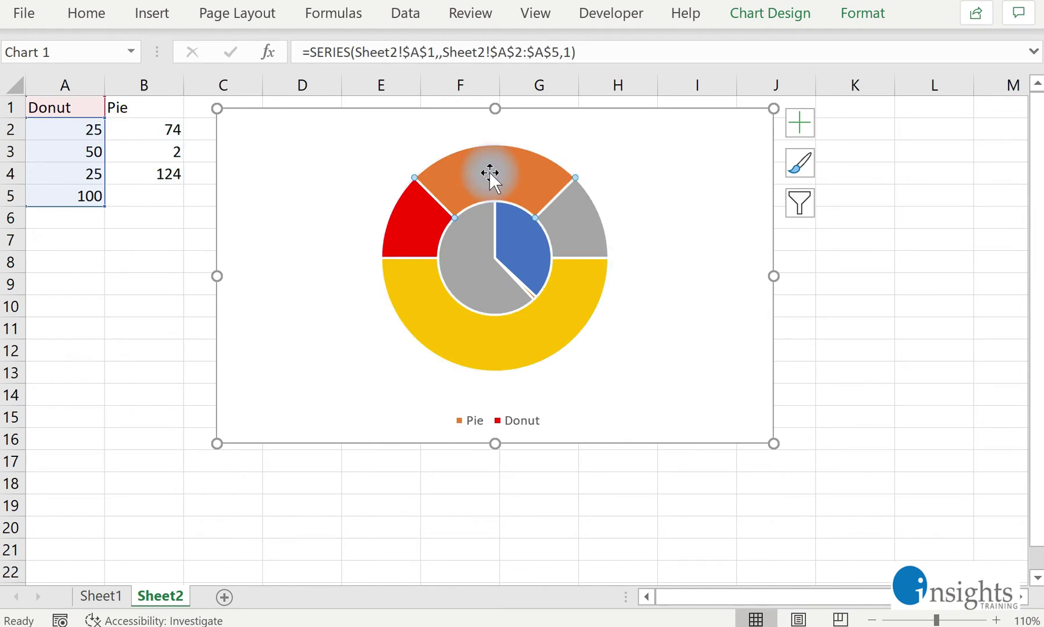
click(711, 261)
click(515, 180)
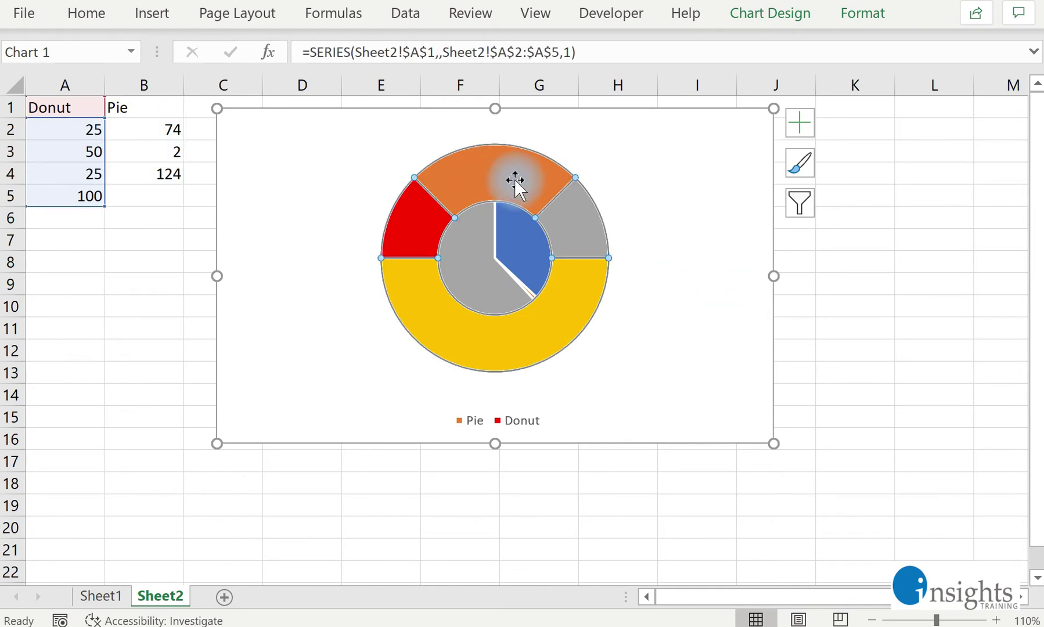
click(515, 180)
right_click(515, 180)
click(543, 137)
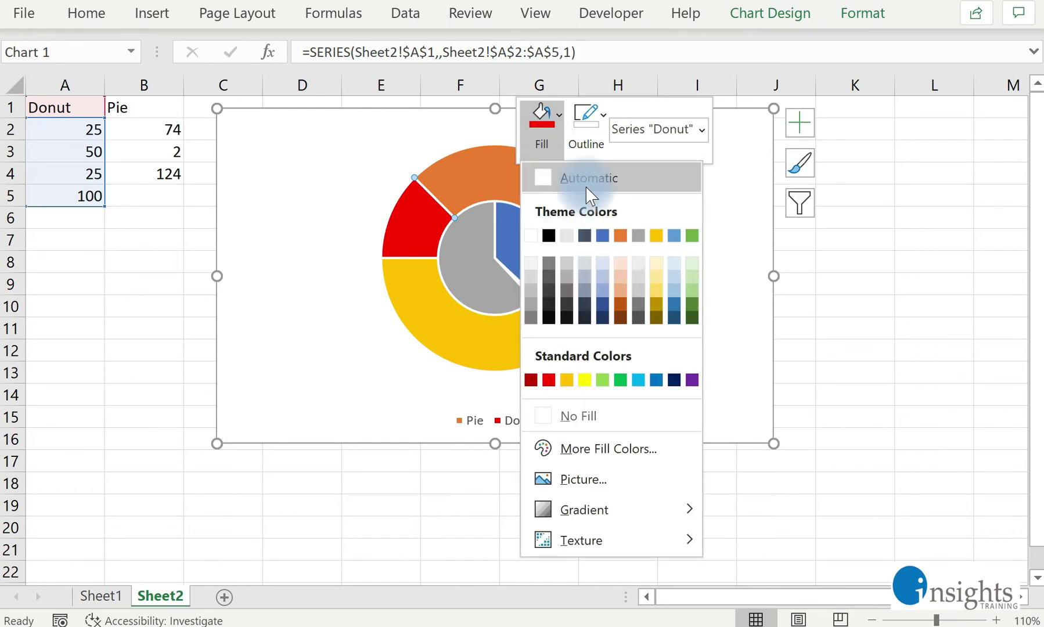
click(659, 279)
Step: Fill the grey right-hand outer segment with light green
click(576, 225)
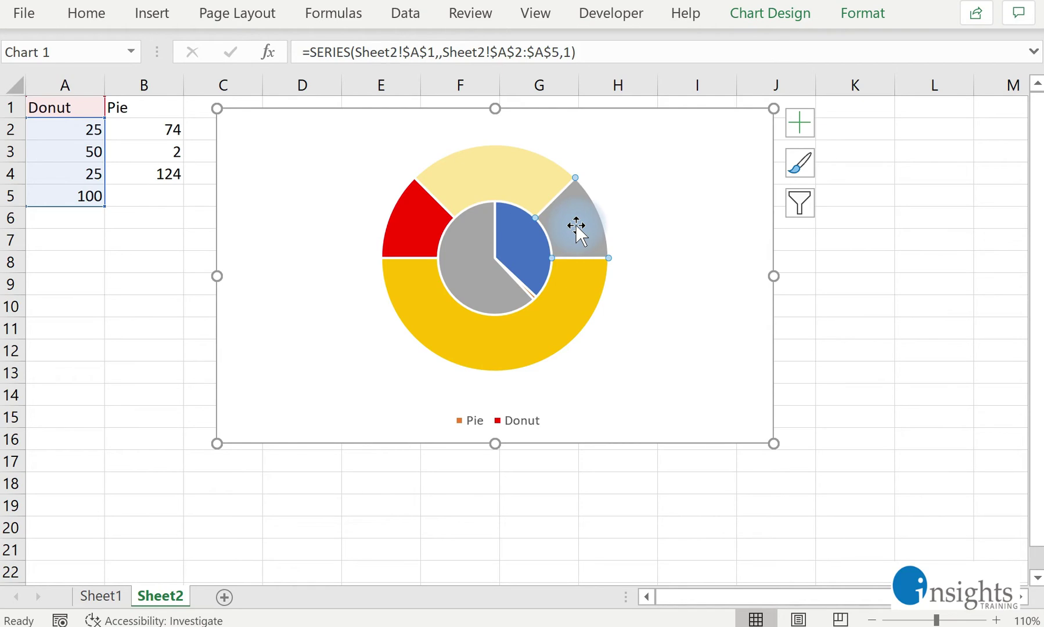
right_click(576, 225)
click(613, 180)
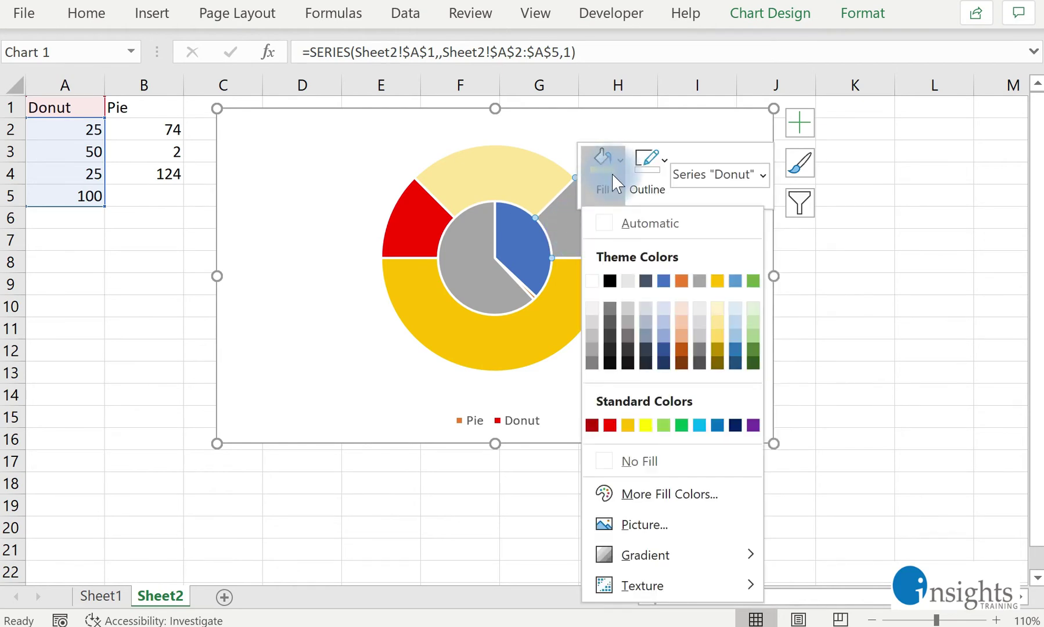
click(753, 336)
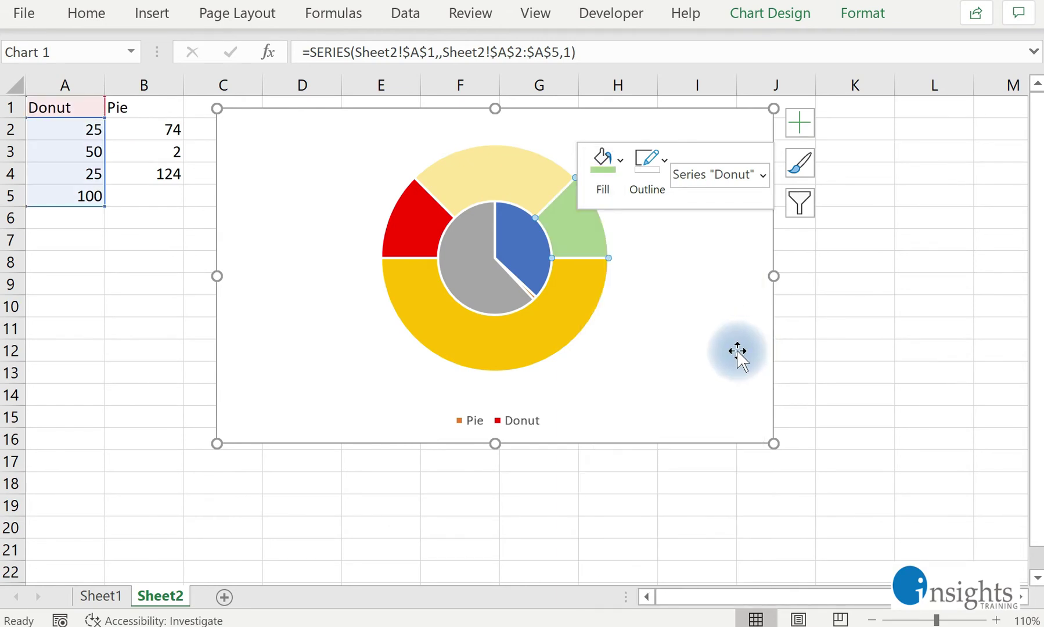
click(737, 351)
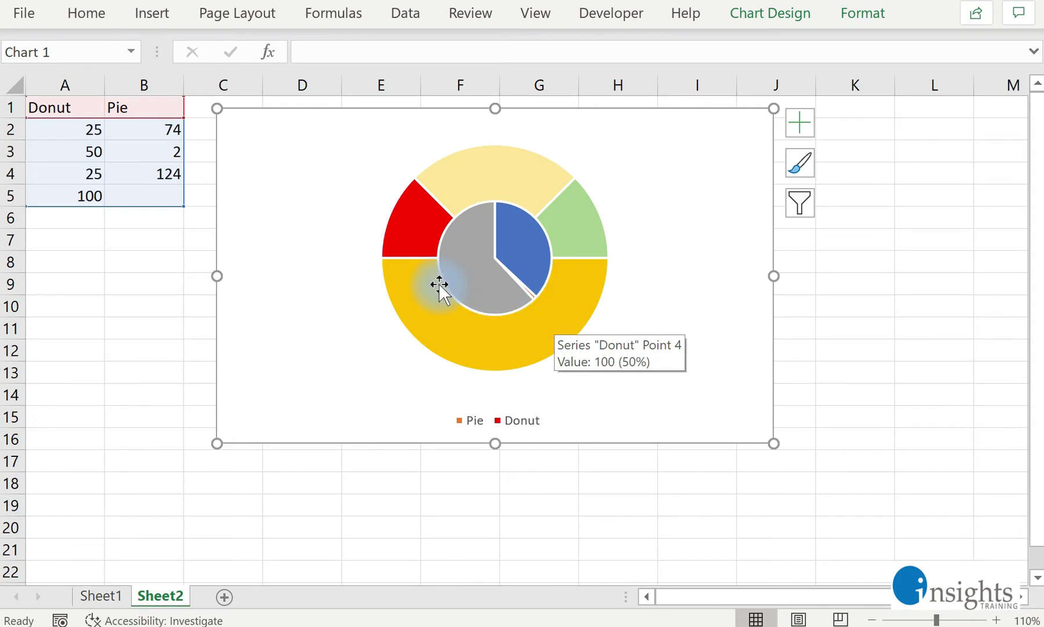
Step: Set the ring's yellow bottom half to No Fill
click(576, 300)
click(576, 301)
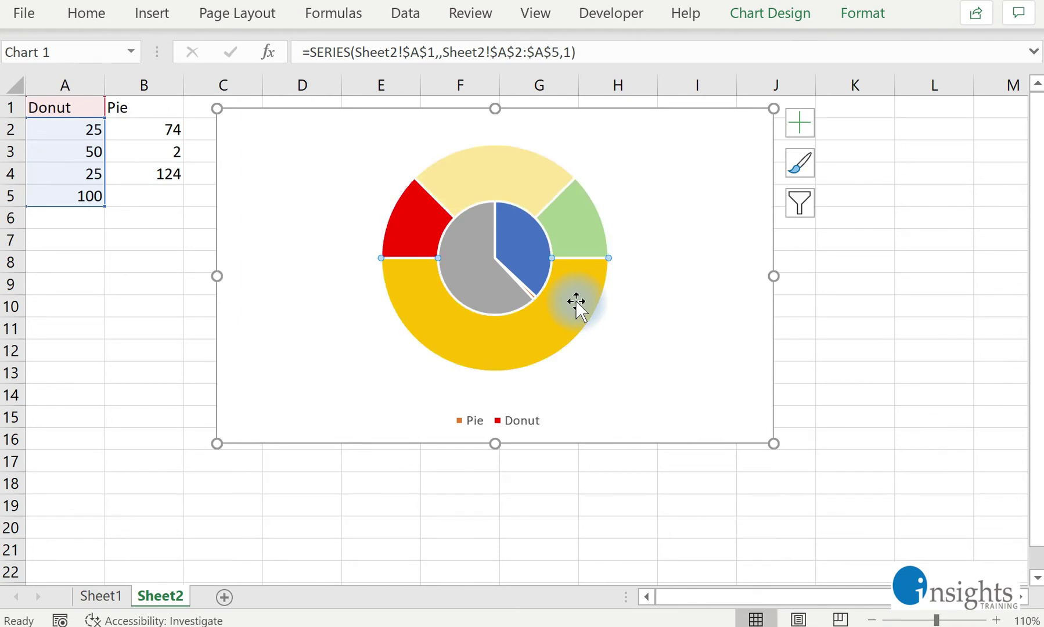
right_click(576, 300)
click(603, 255)
click(627, 357)
scroll(669, 466, down, 1)
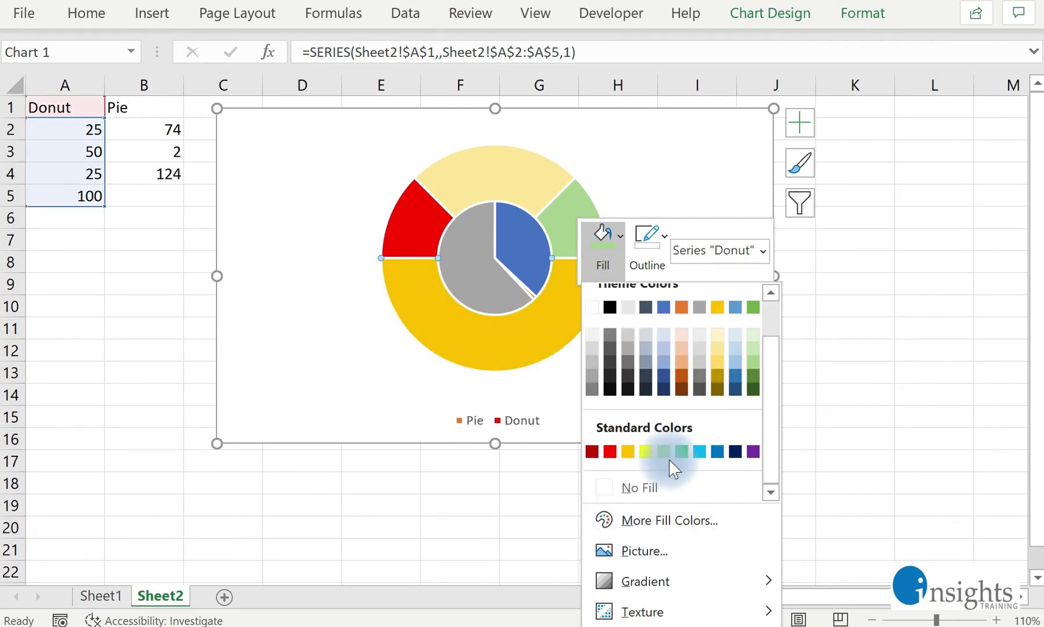
click(654, 487)
click(673, 398)
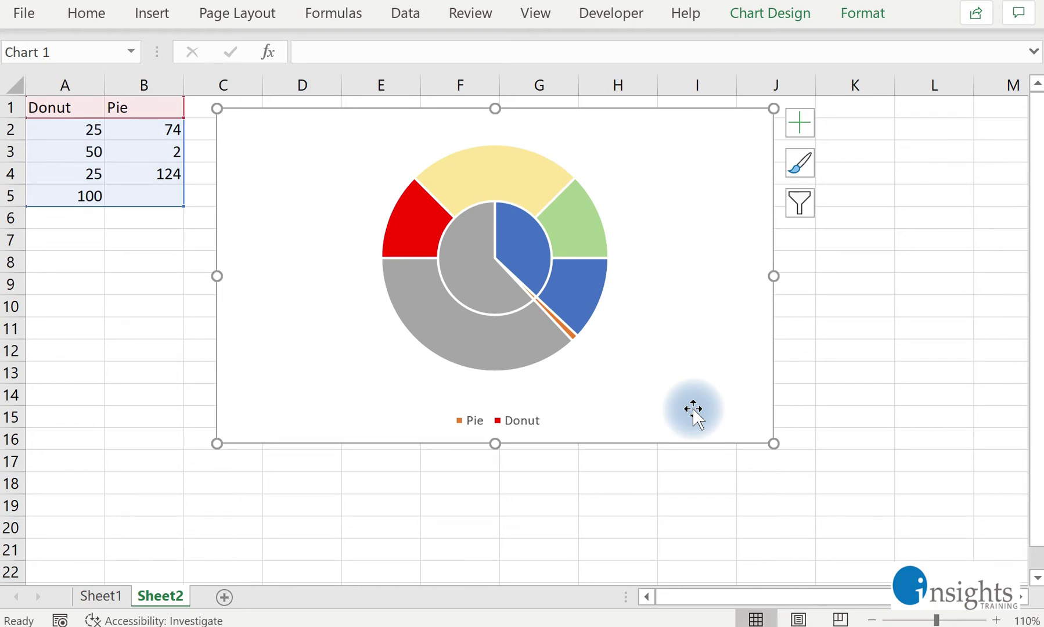
click(121, 596)
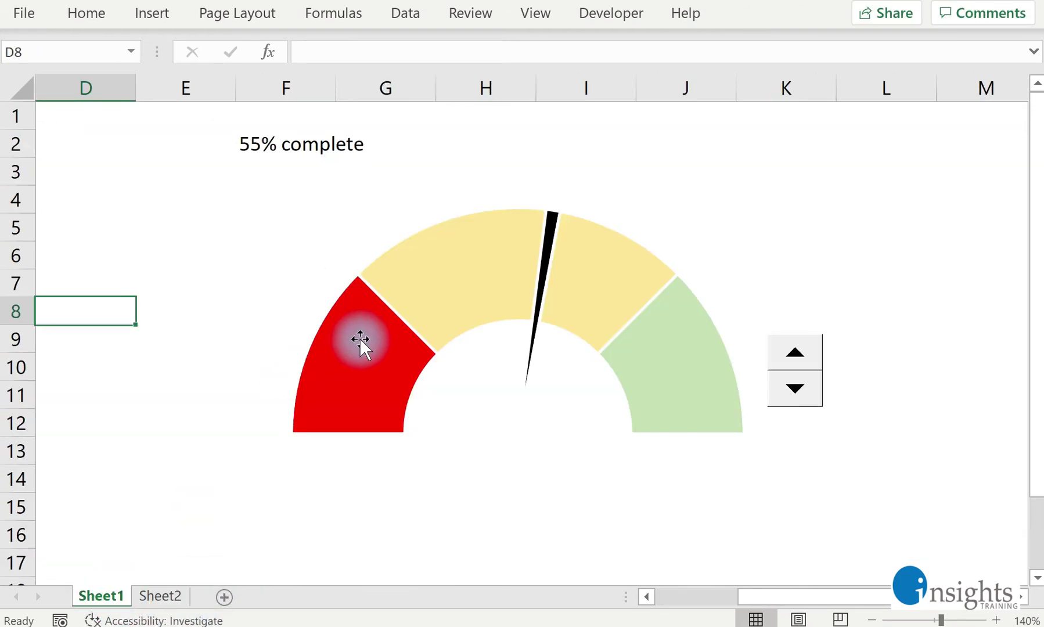
mouse_move(376, 340)
click(184, 601)
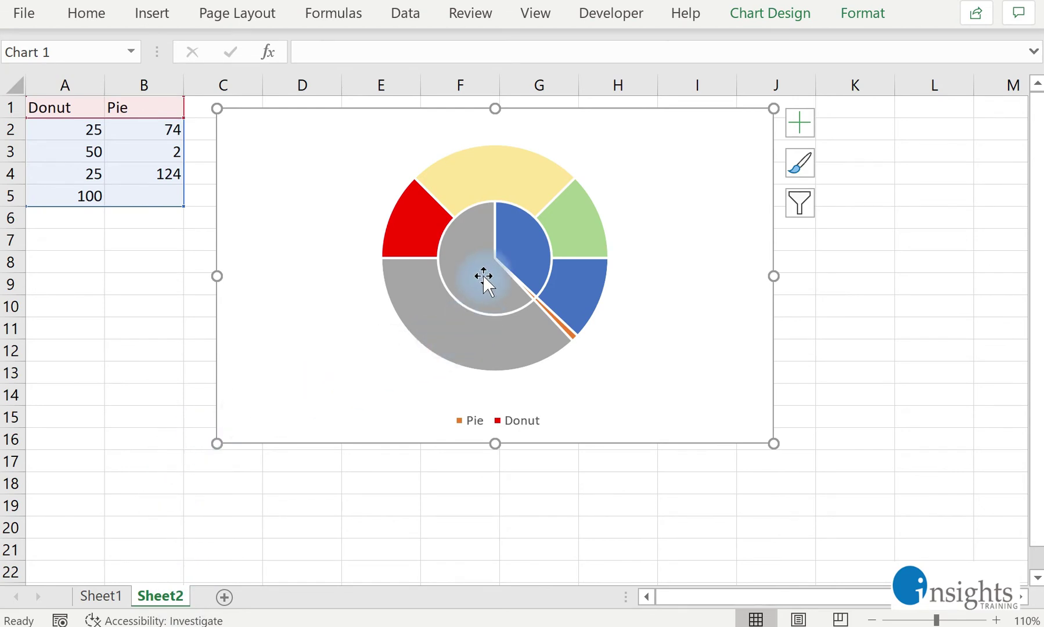
Step: In Format Data Series, plot the Pie on the Secondary Axis with first-slice angle 270°
mouse_move(483, 276)
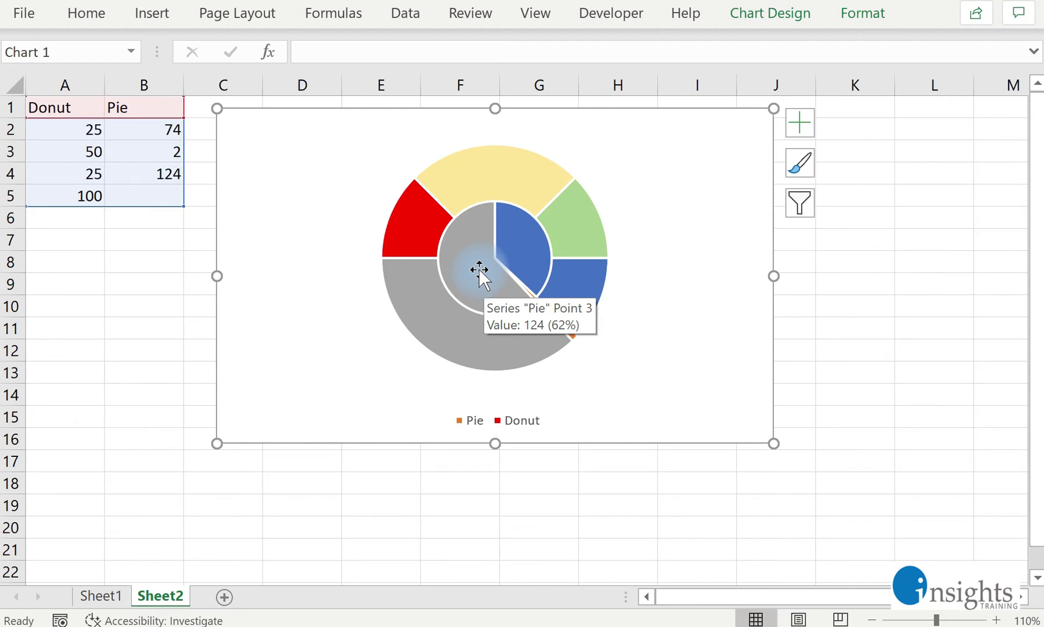
click(479, 270)
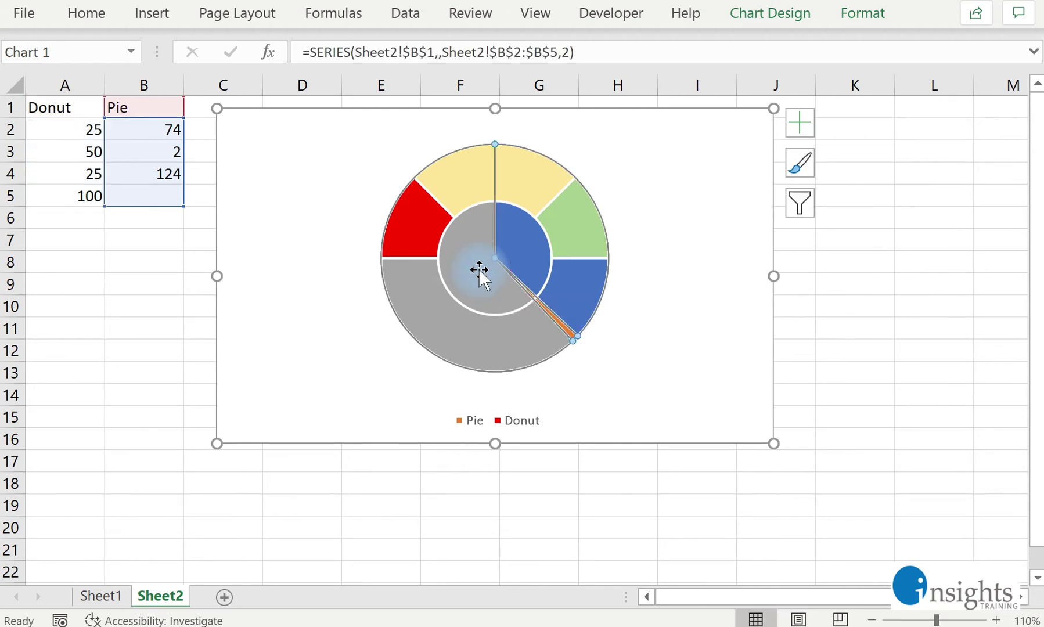
click(692, 328)
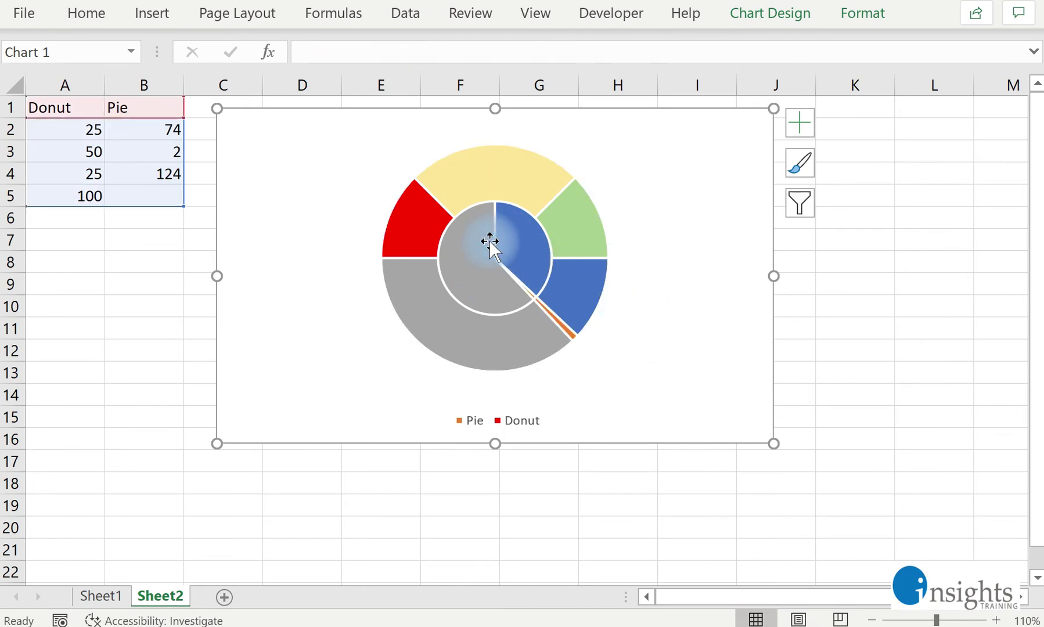
mouse_move(479, 250)
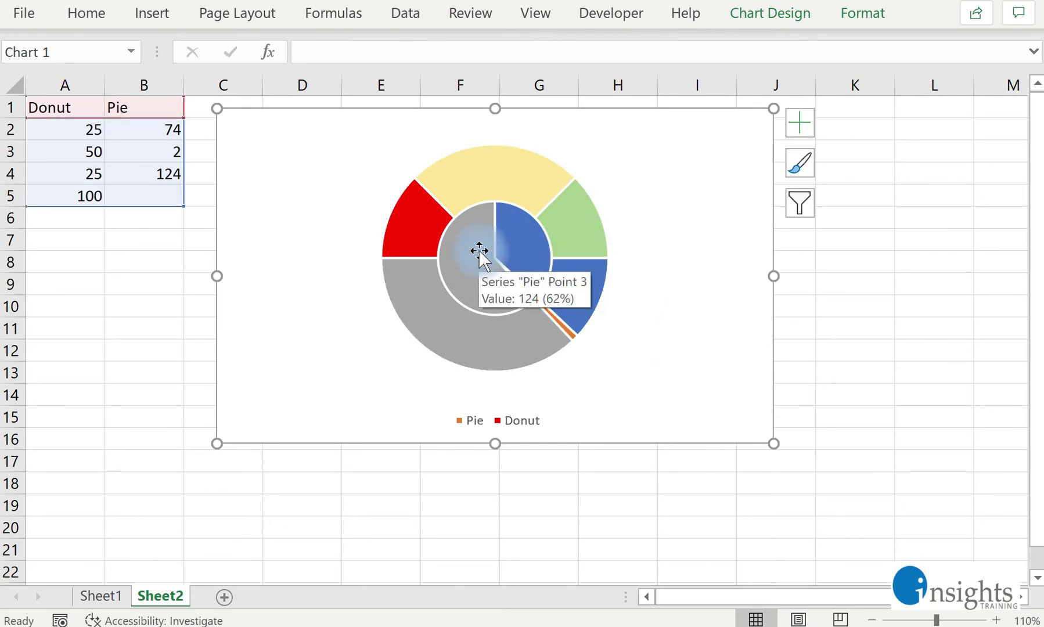
click(479, 249)
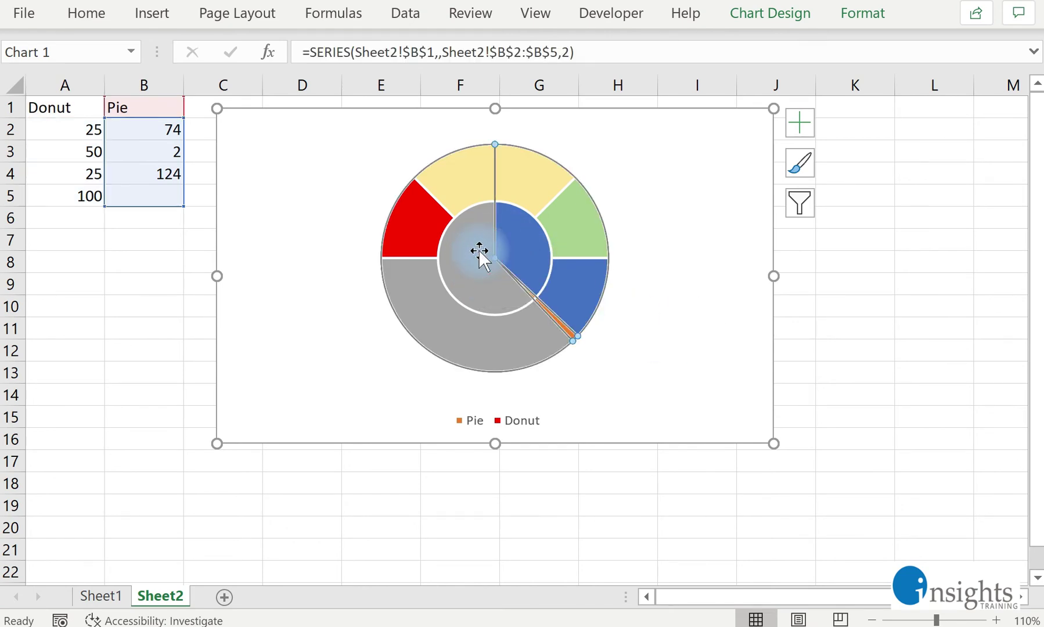
right_click(476, 246)
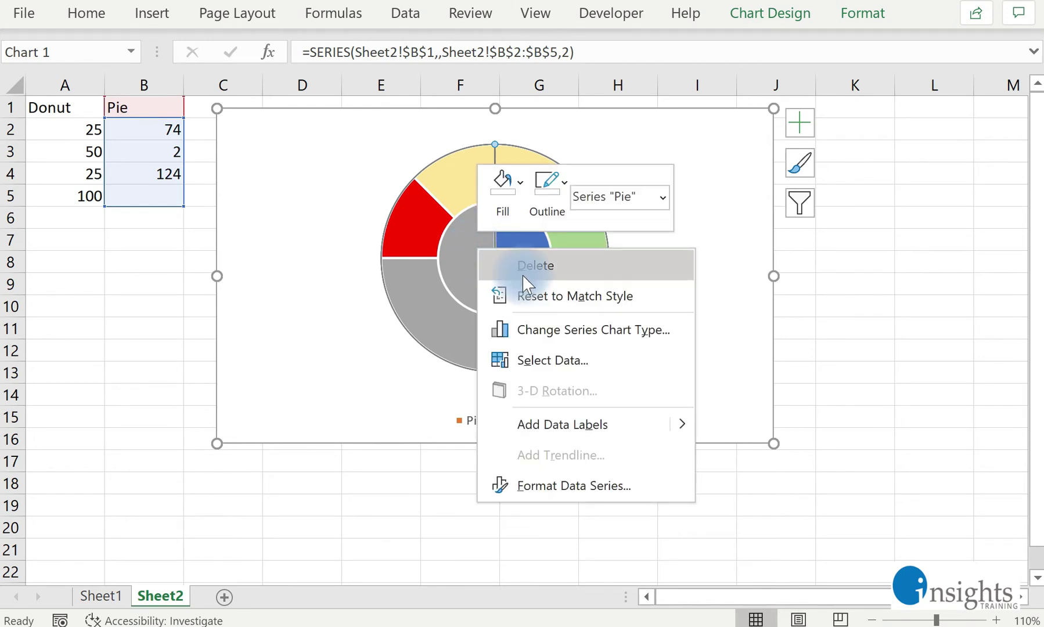
click(590, 487)
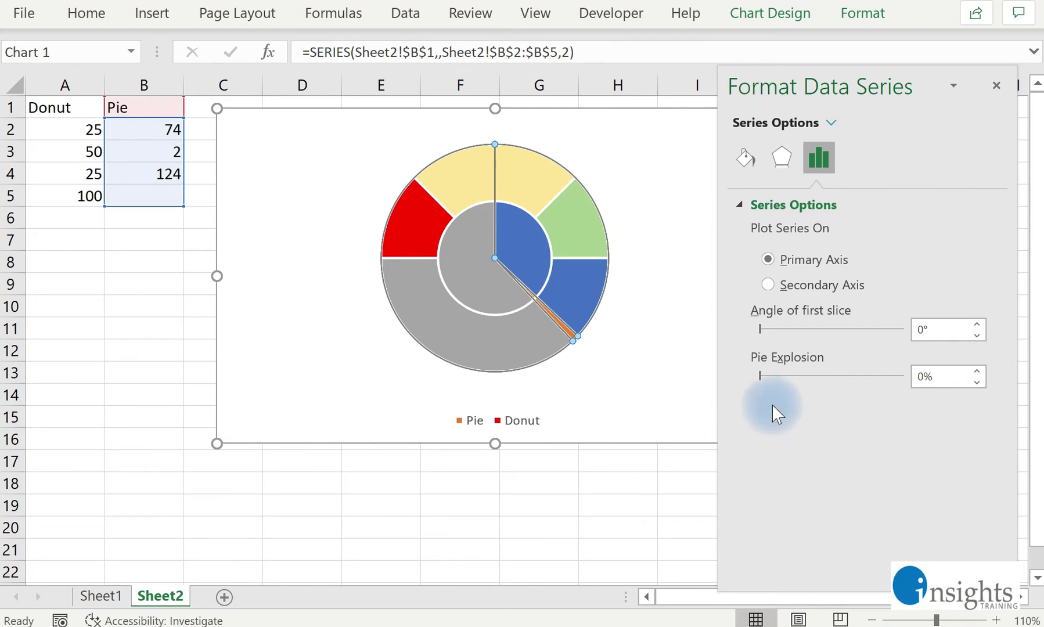
click(786, 284)
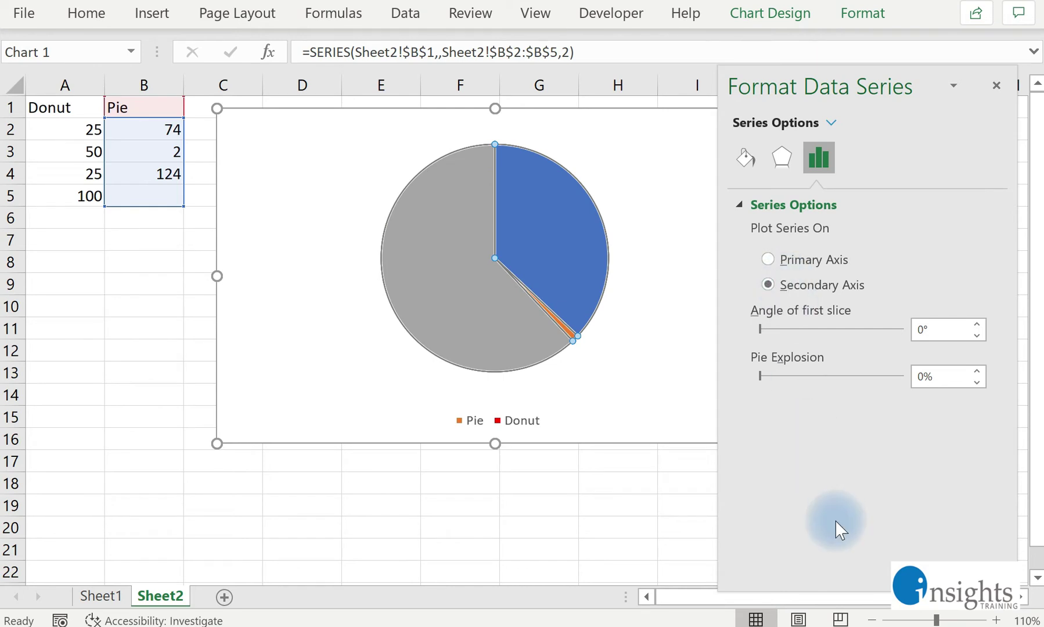
click(920, 328)
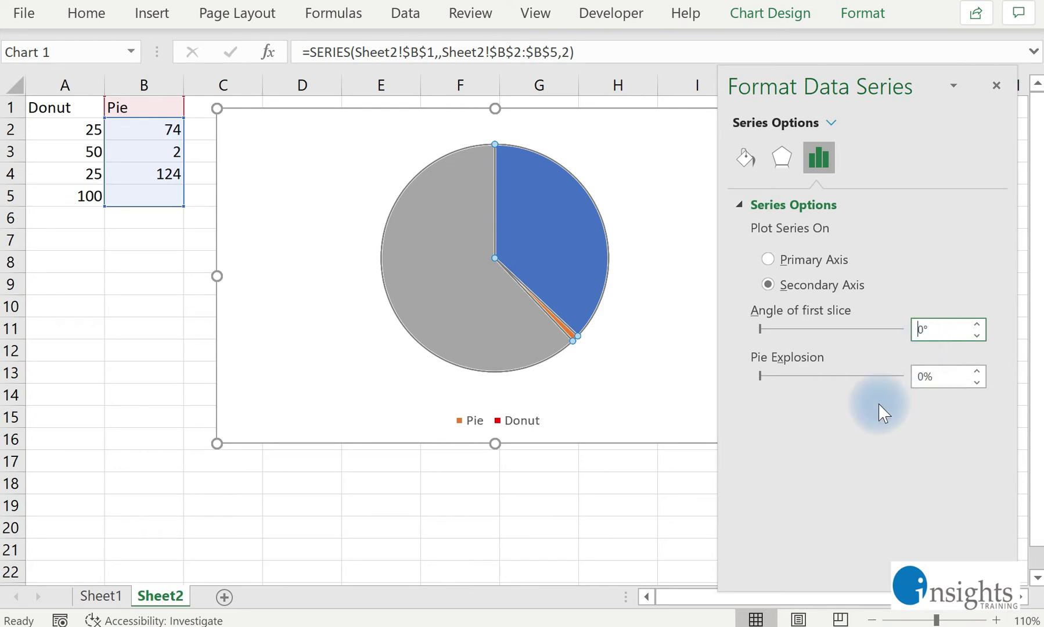
text(27)
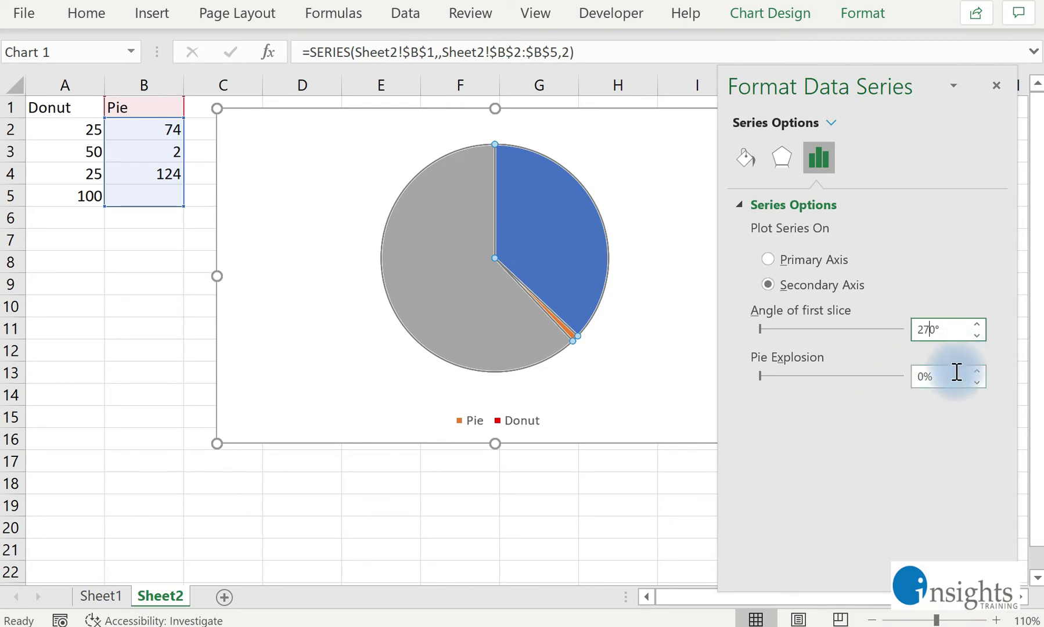
click(956, 373)
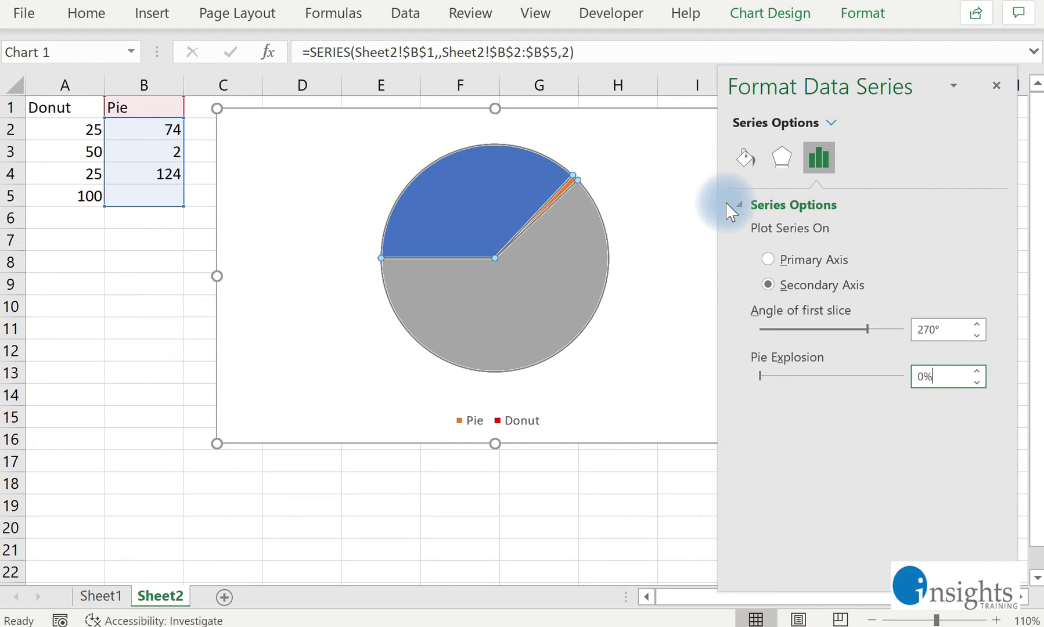
Step: Close the format pane and set the blue Pie slice to No Fill
click(997, 85)
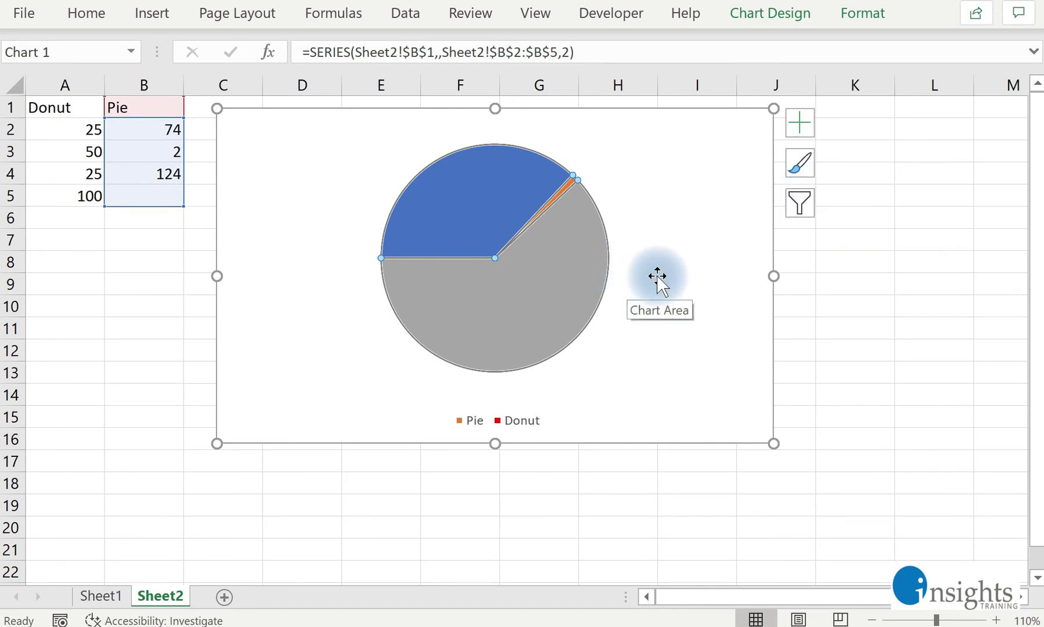
click(478, 207)
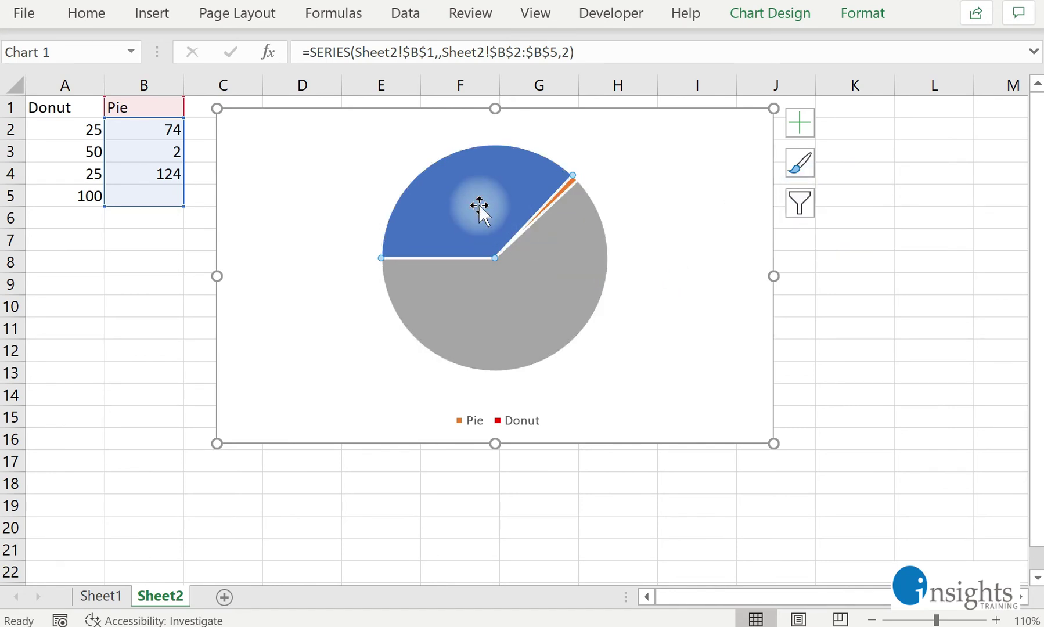
click(665, 273)
click(480, 195)
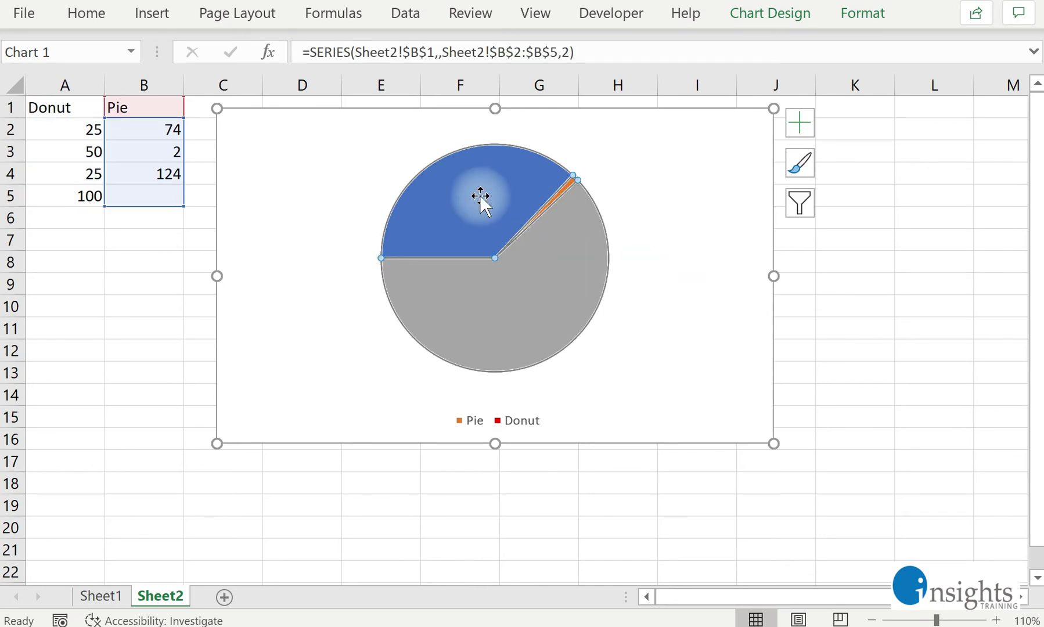
click(480, 196)
click(674, 221)
click(481, 195)
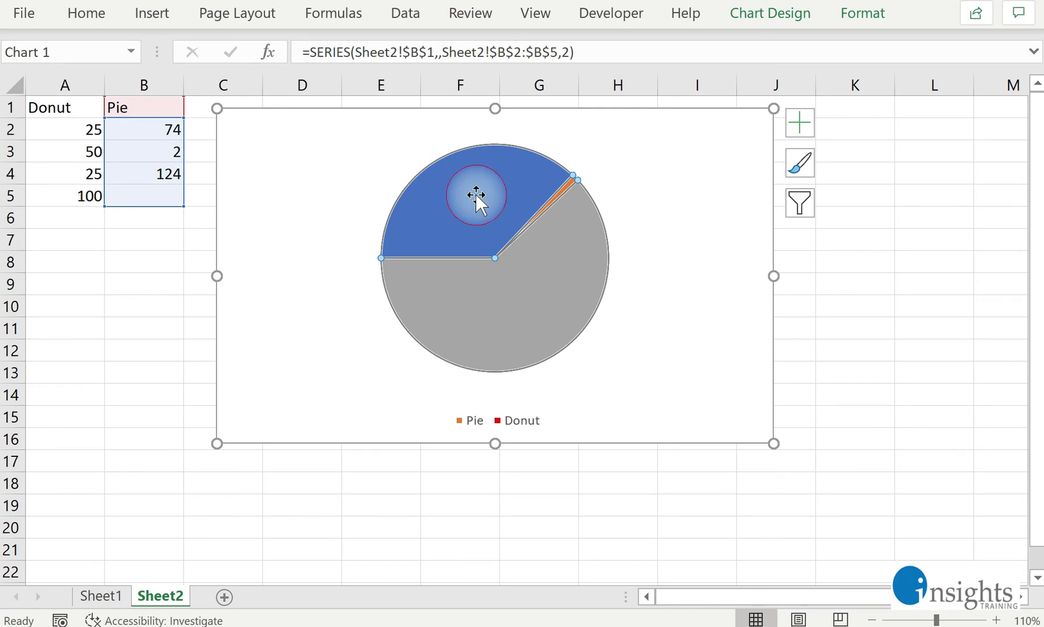
right_click(476, 193)
click(509, 160)
click(532, 429)
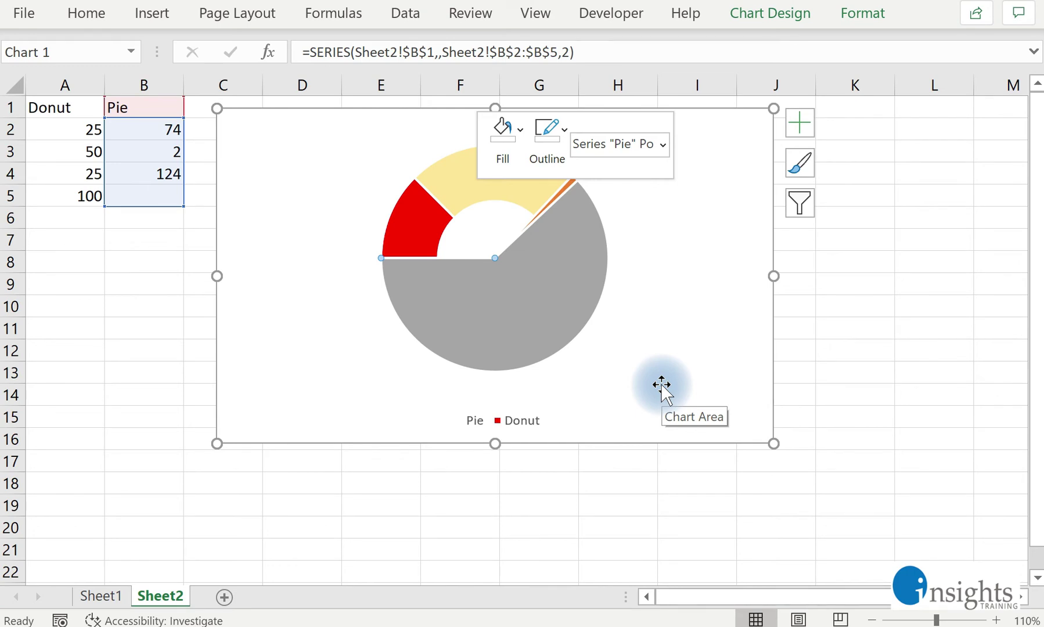
Step: Set the grey Pie slice to No Fill
click(541, 294)
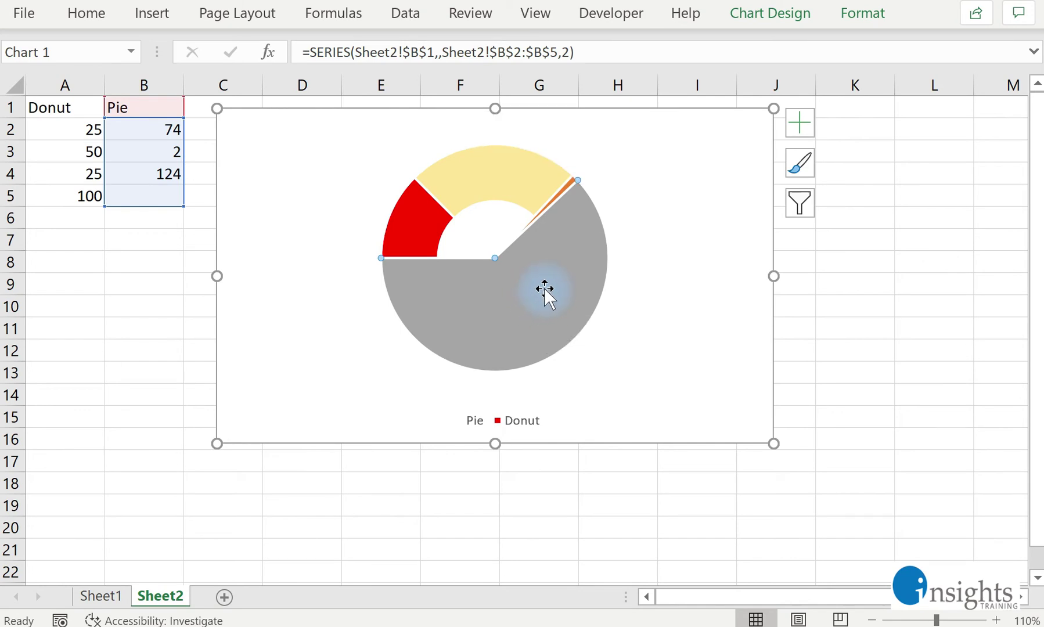
right_click(547, 284)
click(575, 263)
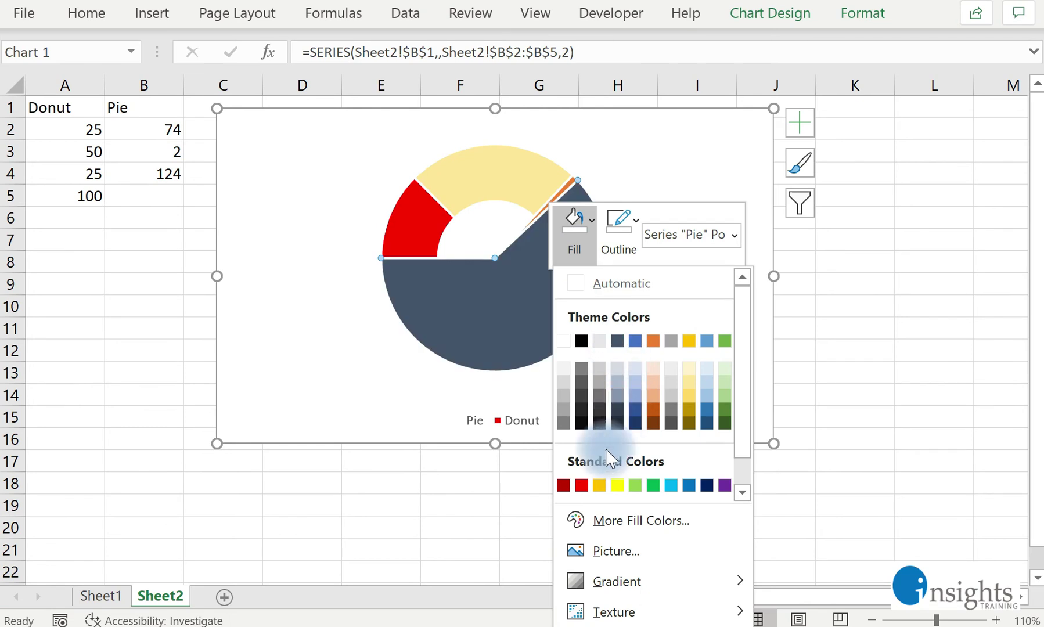
scroll(601, 442, down, 1)
click(610, 489)
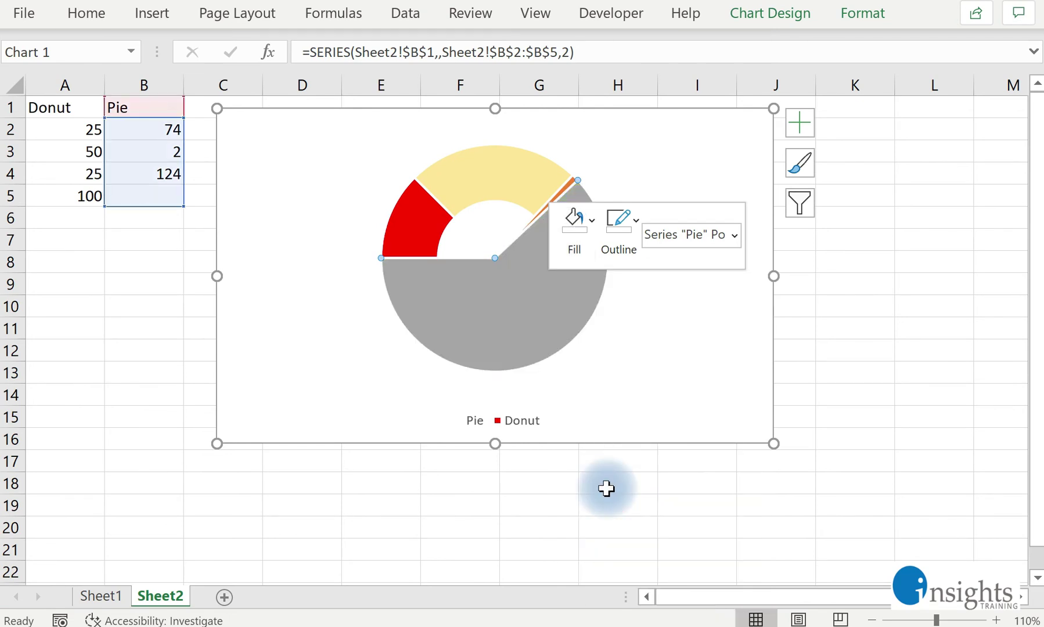
click(675, 420)
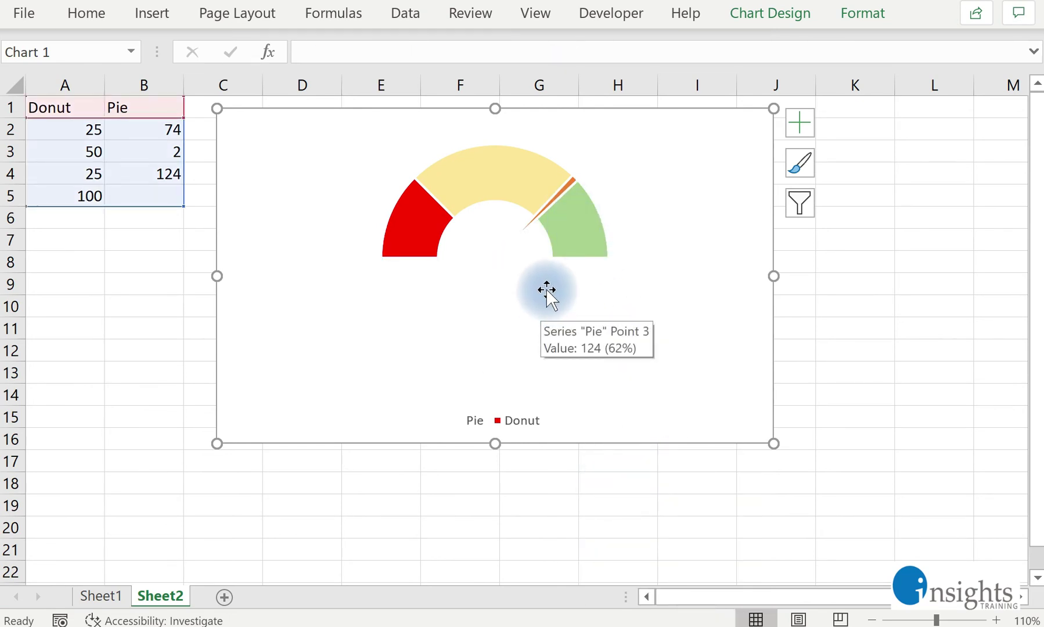
Step: Fill the thin needle slice with black
click(558, 193)
click(558, 193)
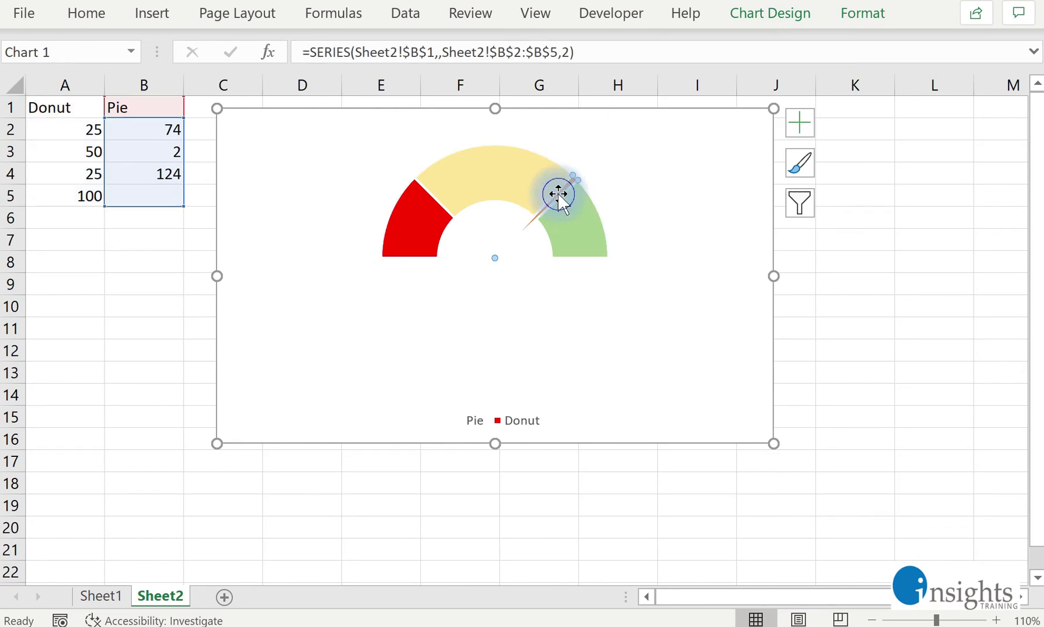
right_click(559, 192)
click(590, 147)
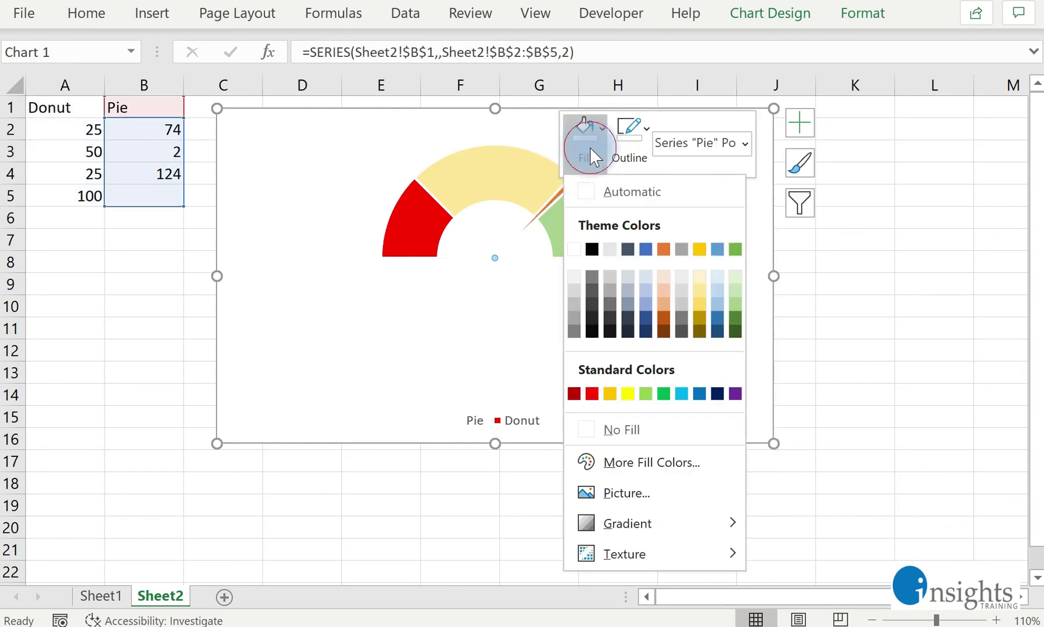
click(593, 248)
click(678, 300)
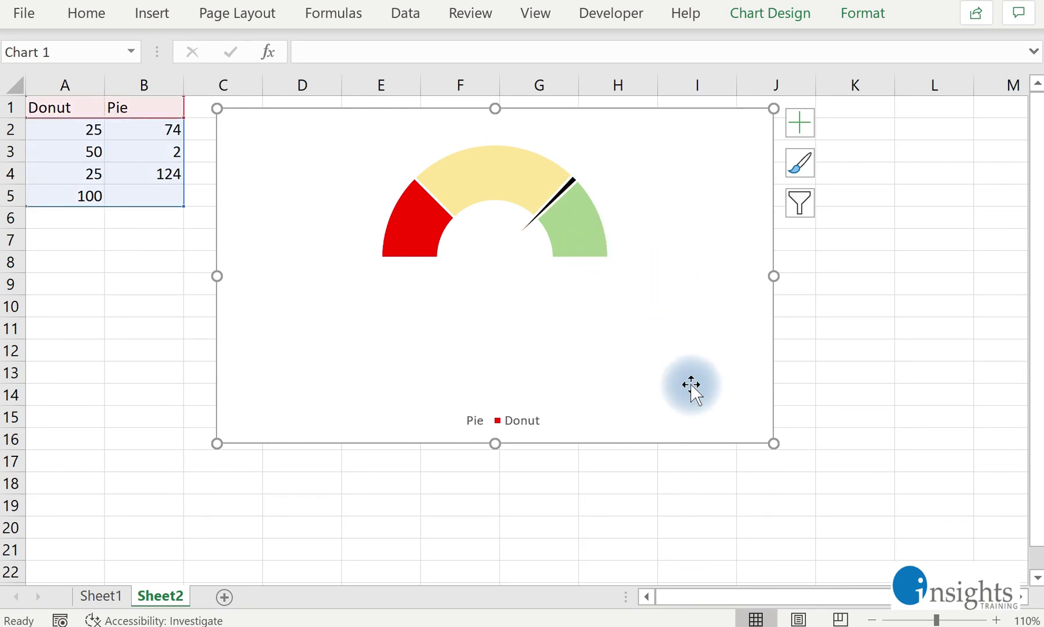
Step: Delete the legend, then move and enlarge the gauge's plot area
click(532, 434)
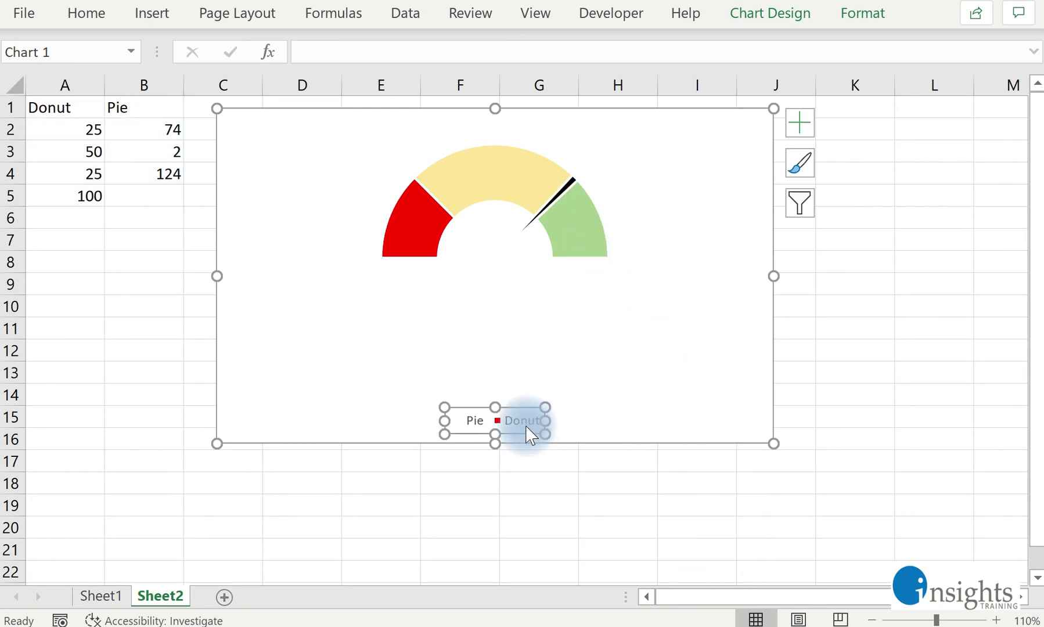
key(Delete)
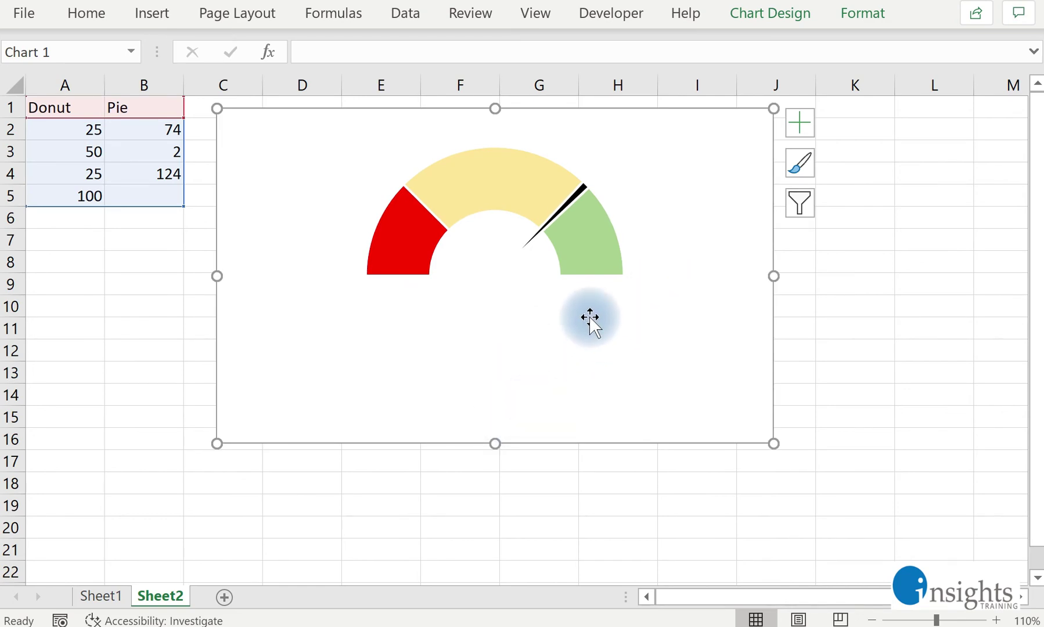
click(564, 309)
click(651, 351)
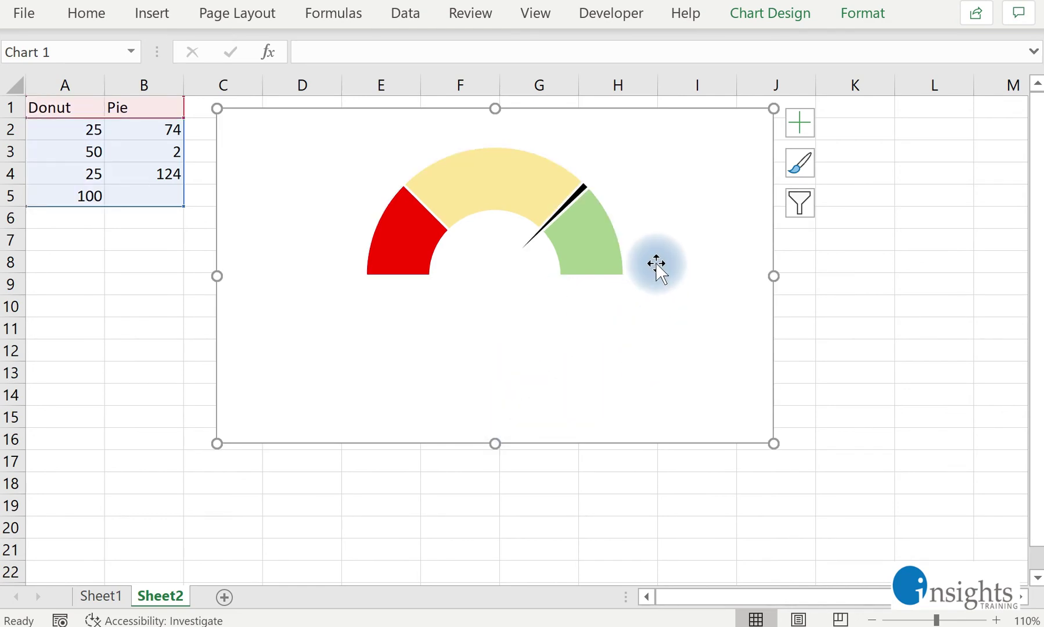
click(620, 200)
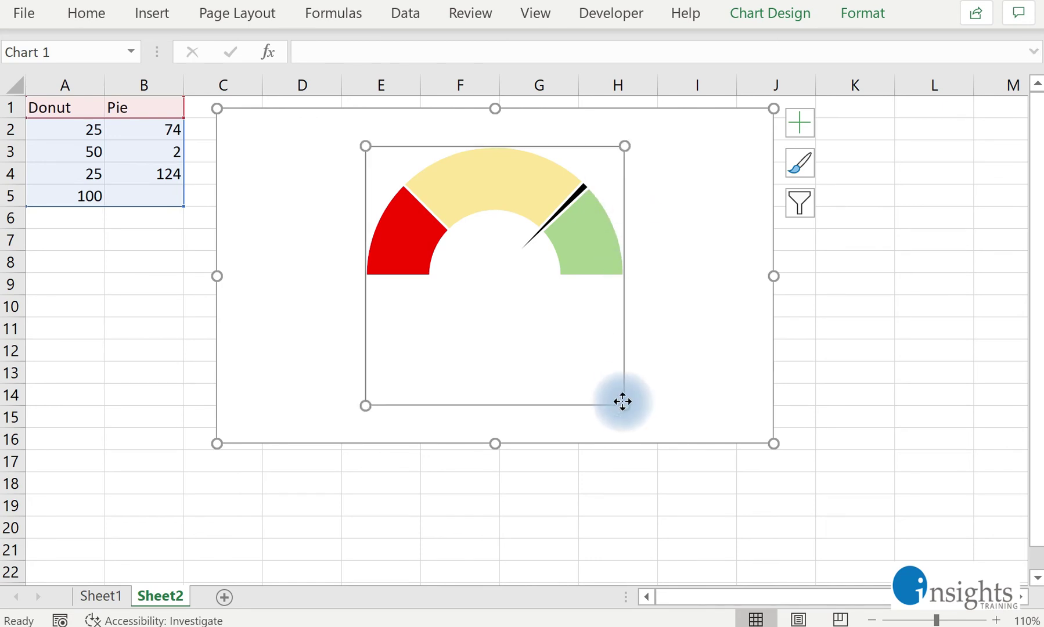
drag(622, 409, 671, 443)
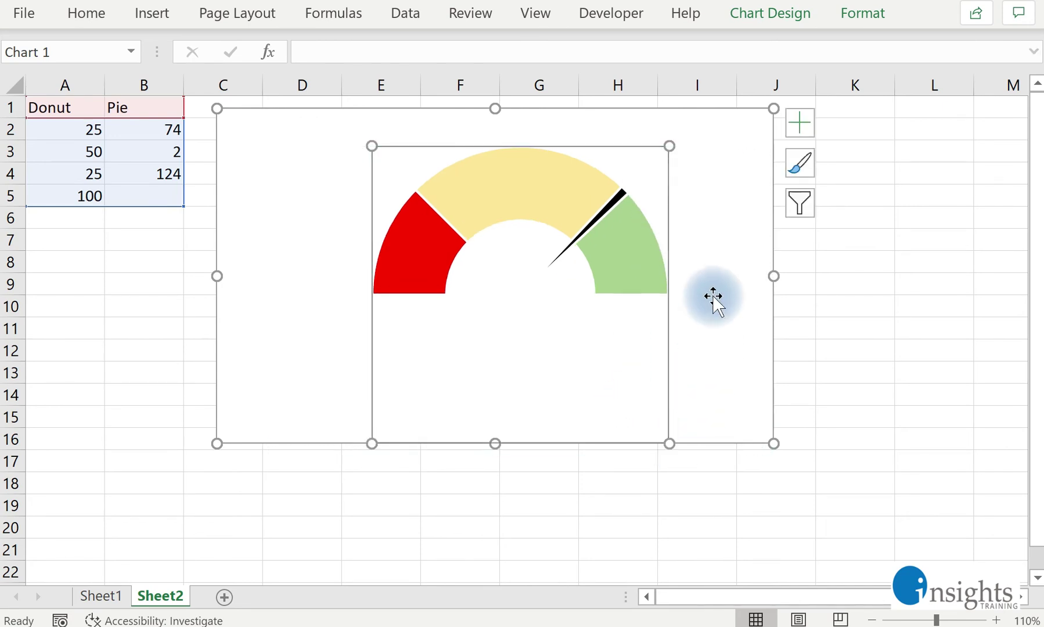
click(624, 367)
click(659, 402)
drag(653, 396, 606, 369)
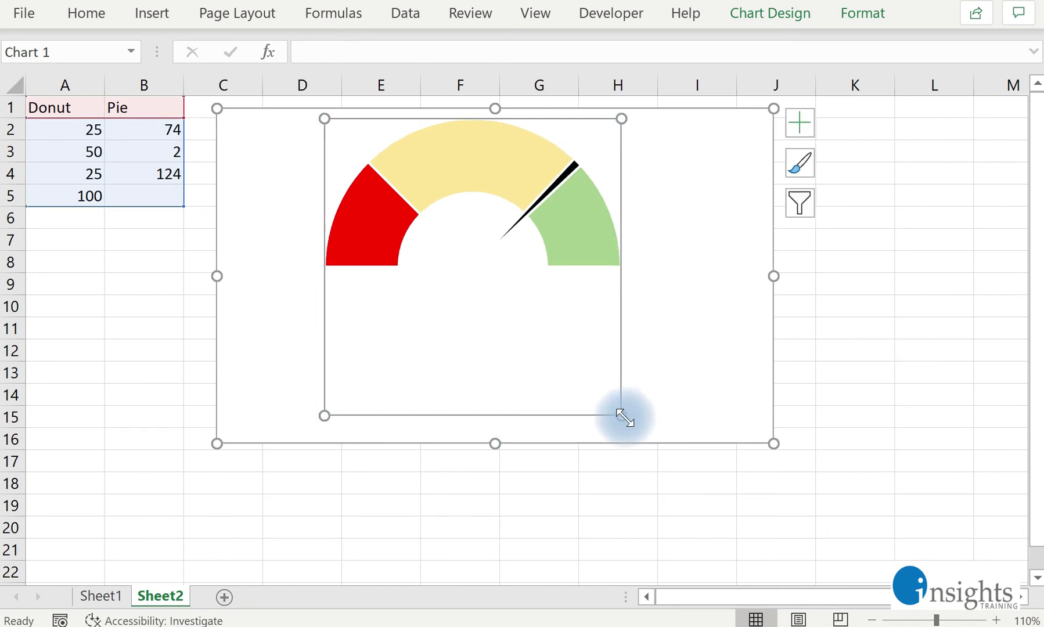
drag(621, 416, 645, 442)
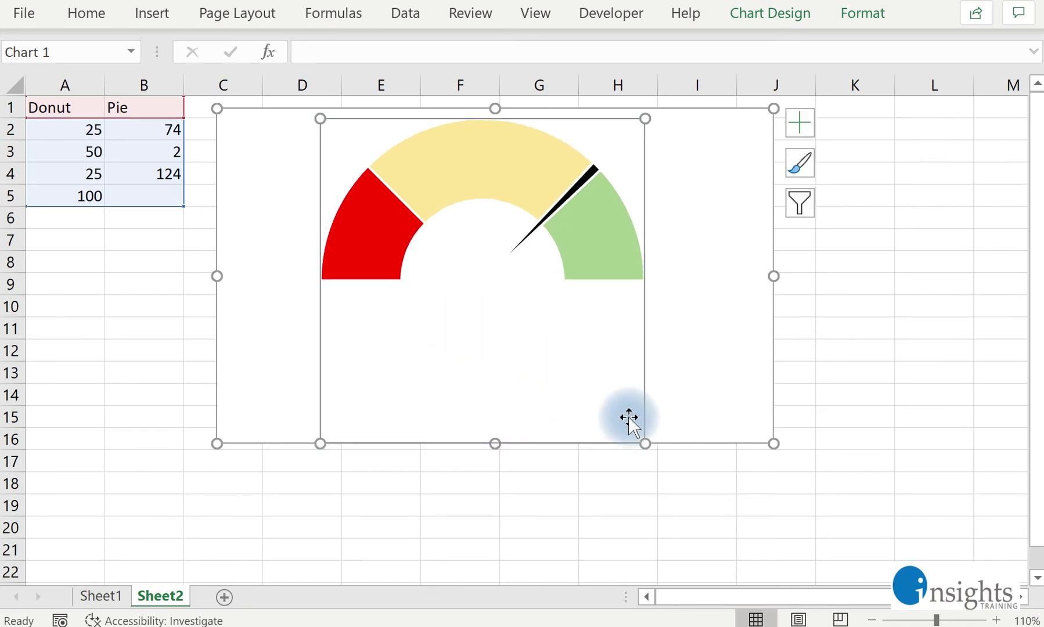
Step: Stretch the plot area a bit further from its corners and reselect the chart
click(616, 337)
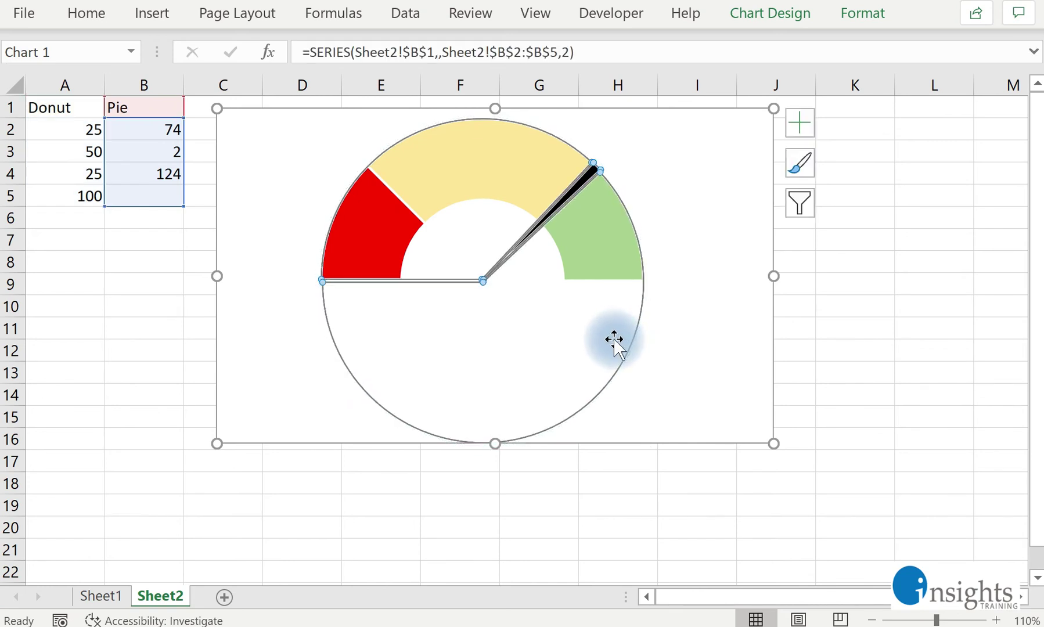
click(685, 337)
click(634, 313)
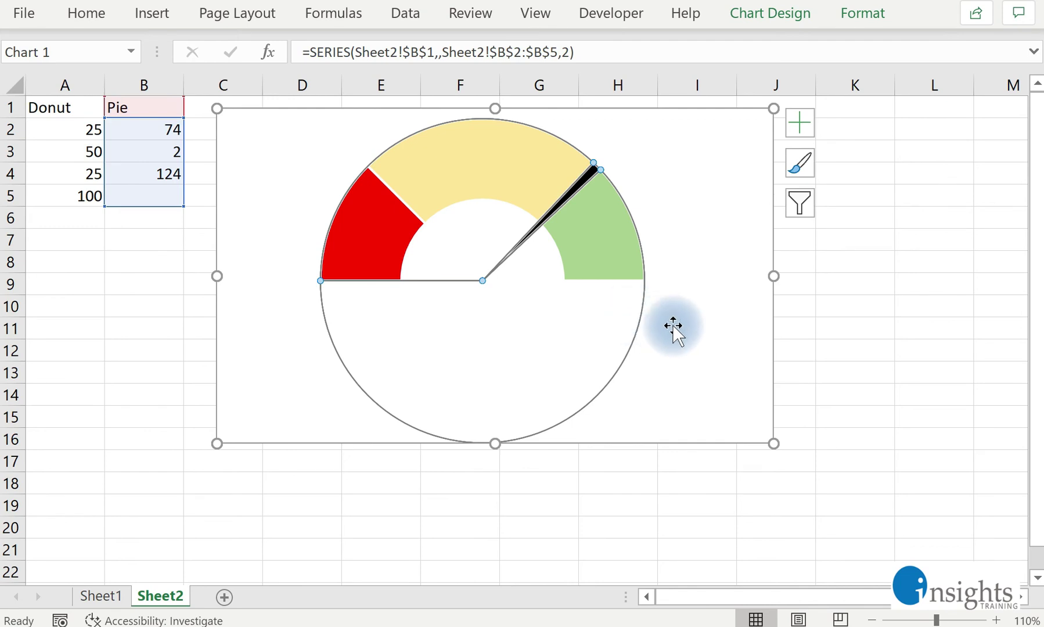
click(647, 371)
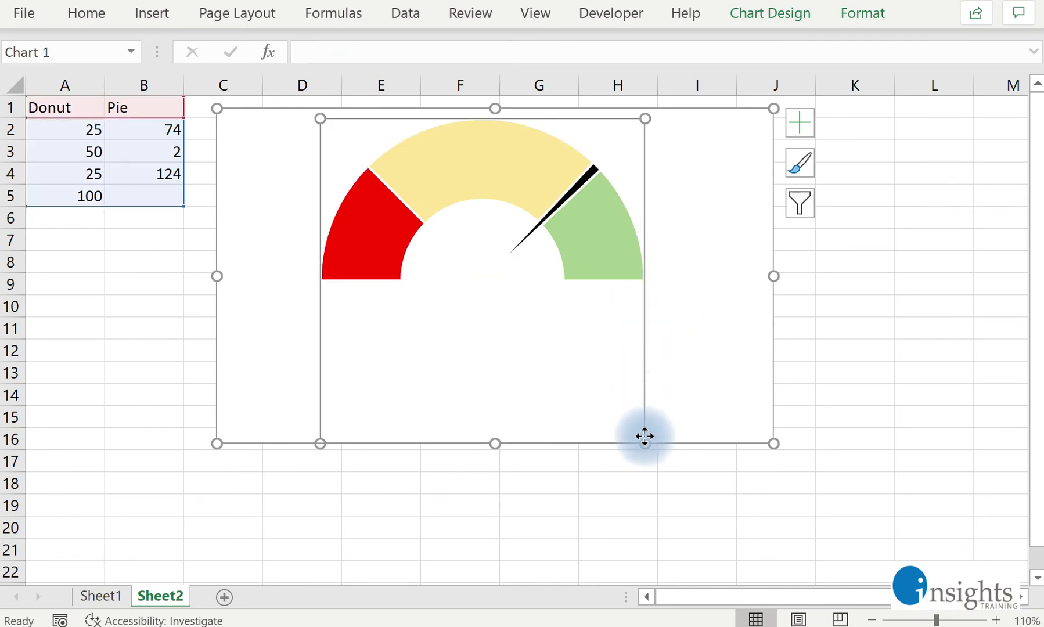
drag(646, 444, 648, 443)
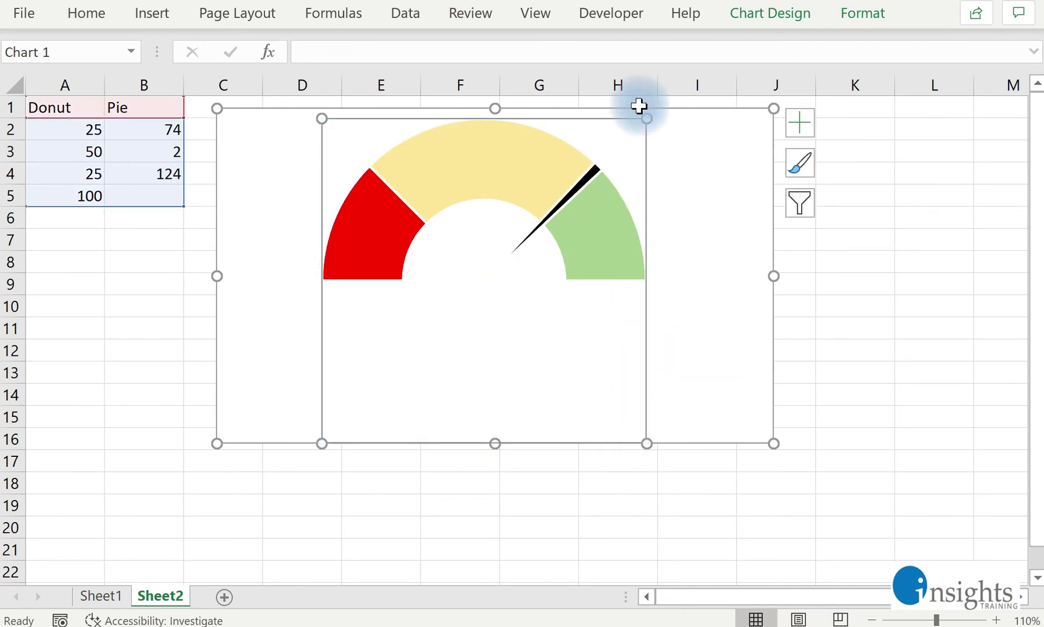
drag(642, 120, 651, 110)
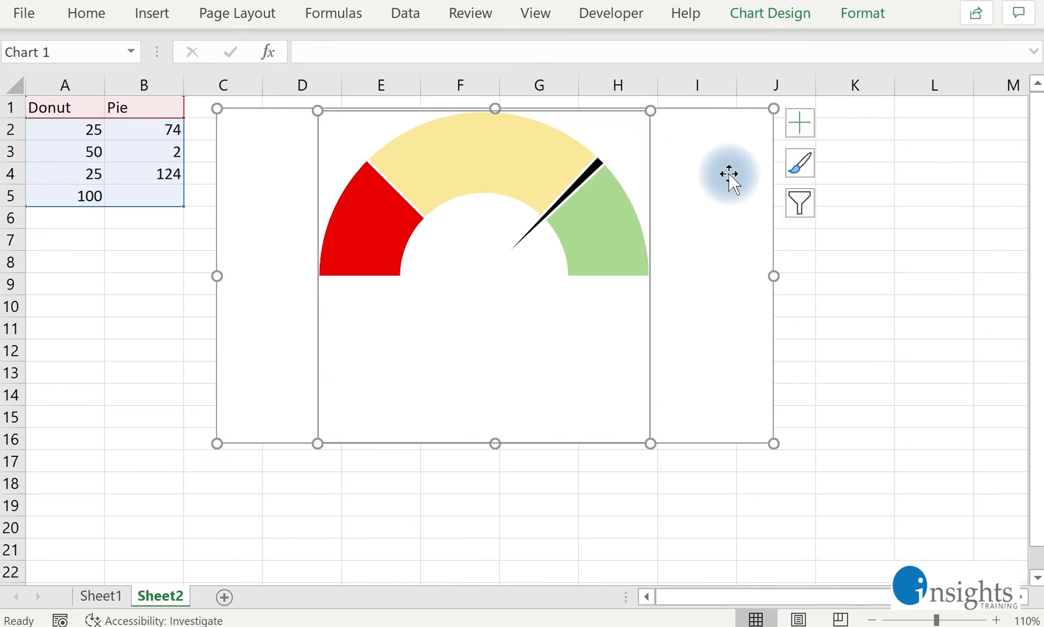
click(867, 343)
click(766, 196)
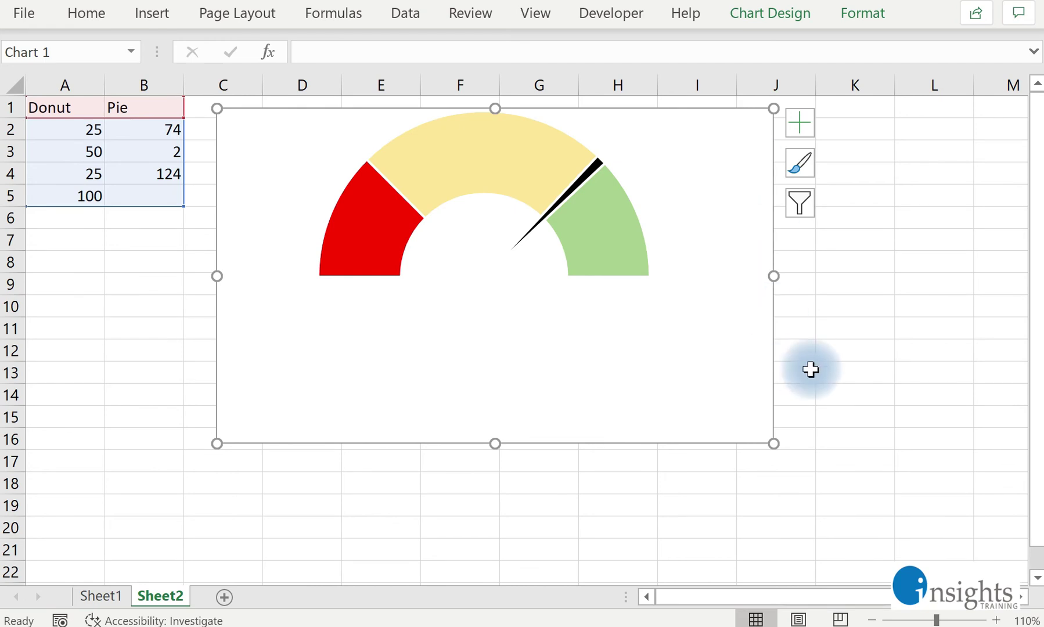
Step: Remove the chart's border with Shape Outline > No Outline
click(749, 26)
click(854, 13)
click(550, 67)
click(550, 341)
click(848, 332)
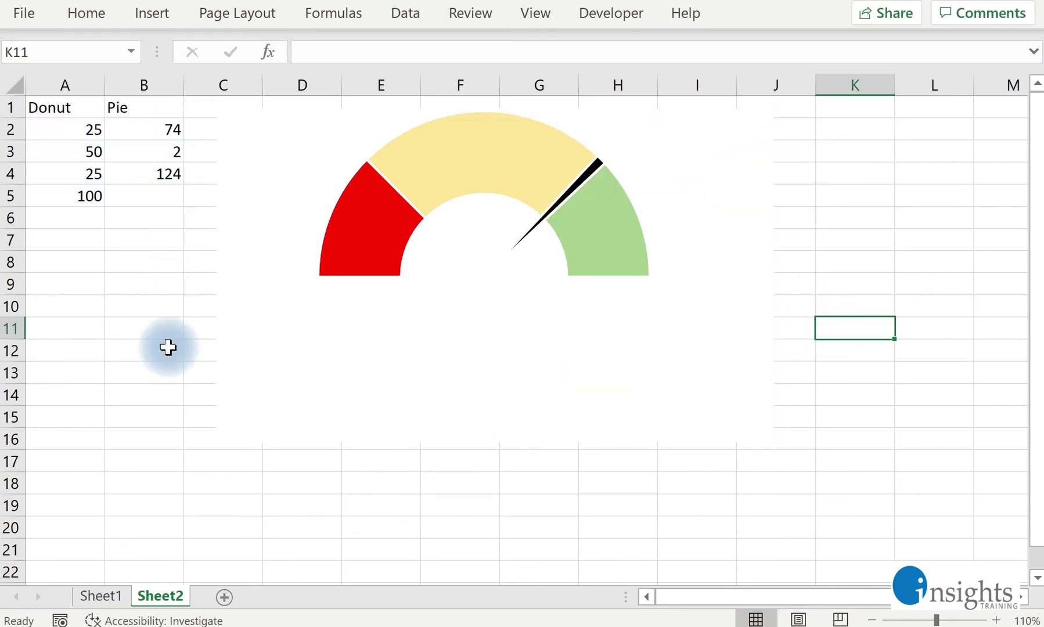
Step: Hide the sheet gridlines and nudge the chart slightly down and right
click(537, 14)
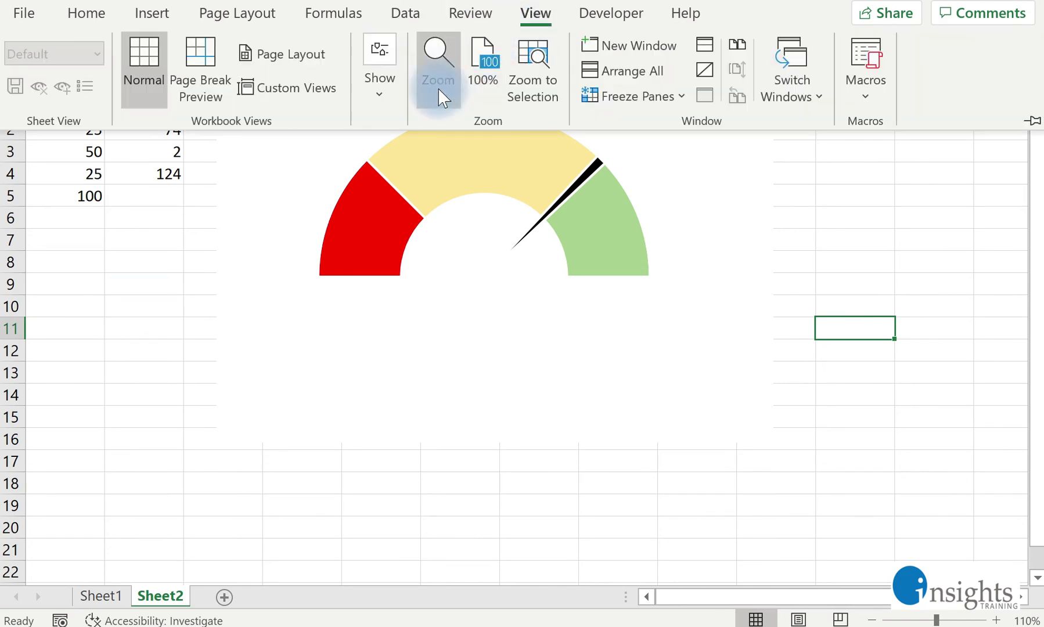
click(378, 93)
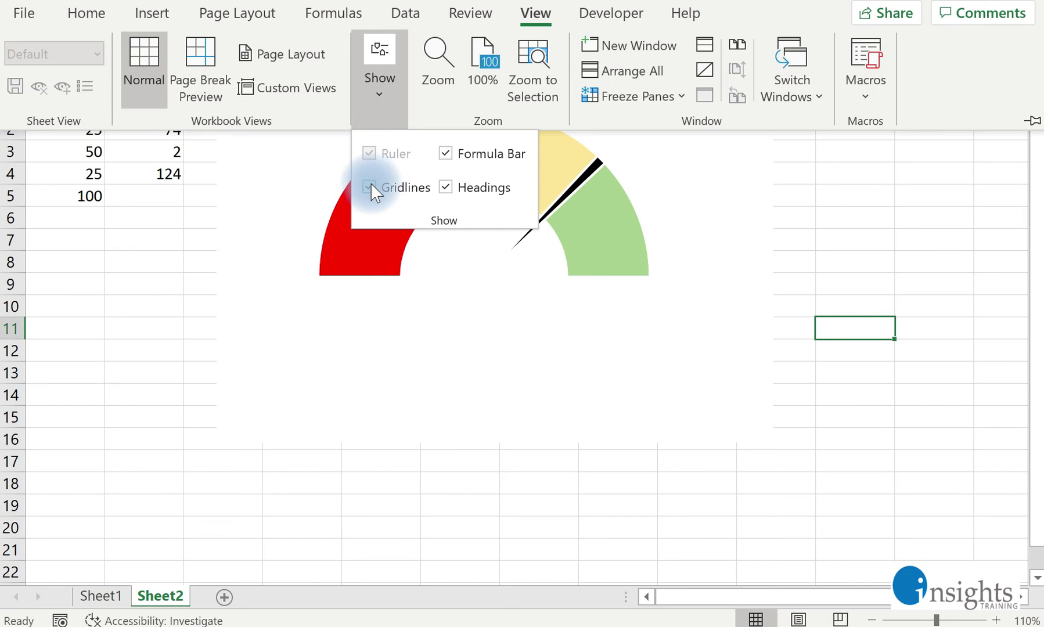
click(373, 187)
click(124, 321)
click(143, 340)
click(689, 112)
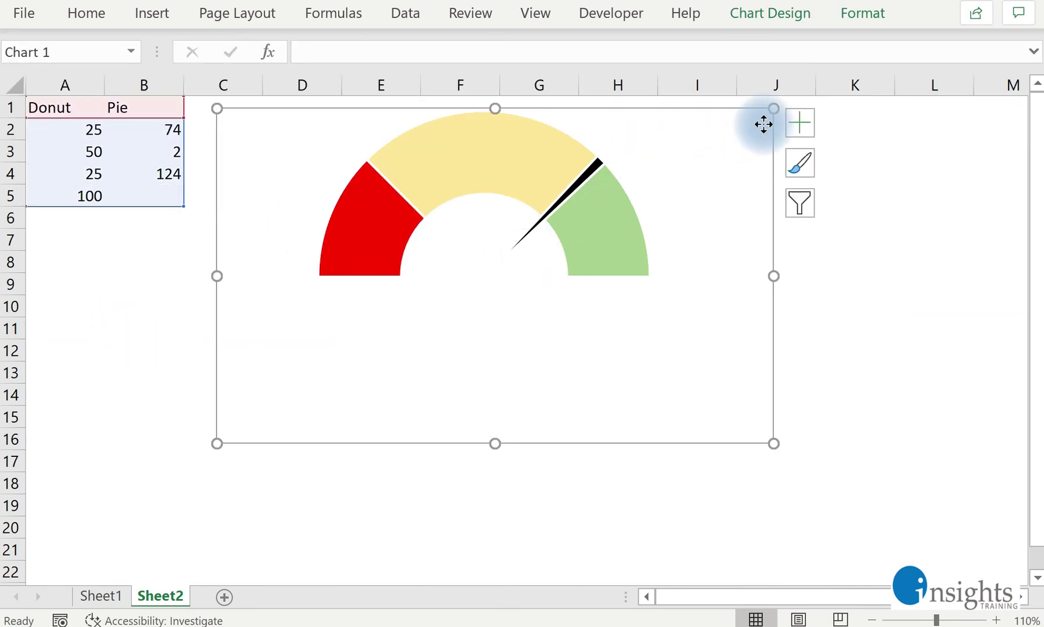
drag(763, 125, 770, 146)
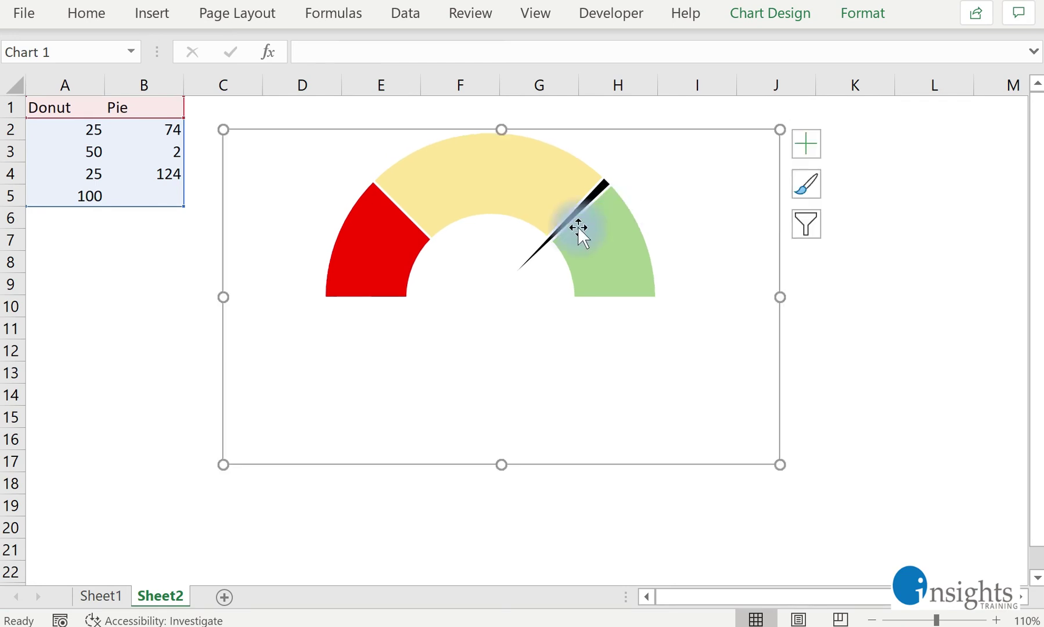
click(102, 315)
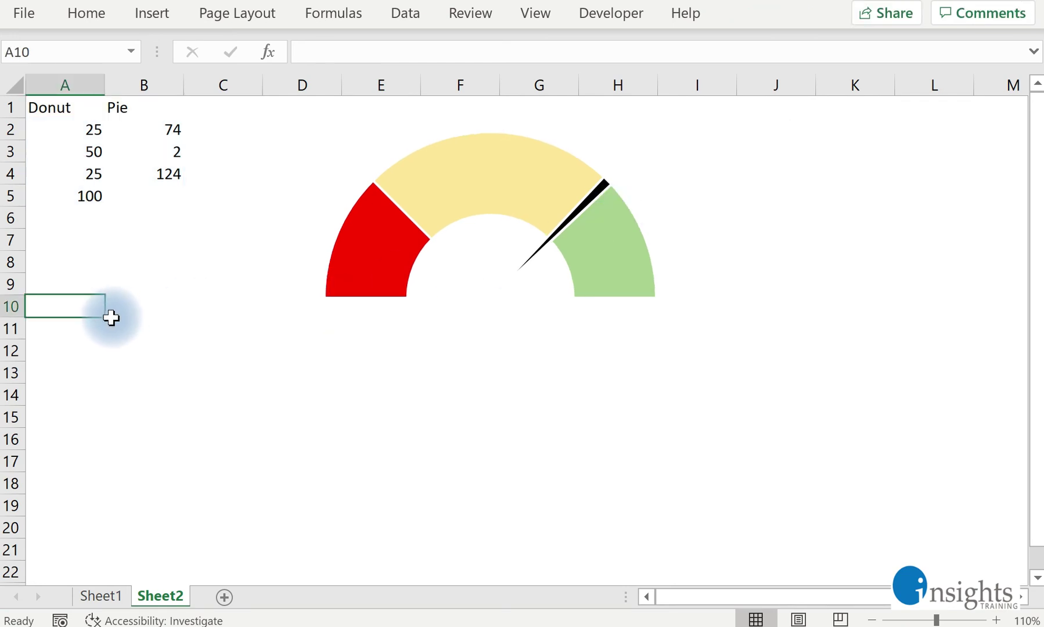
Step: Test the needle by entering 32, 90, 100 and finally 1 in cell B2
click(151, 128)
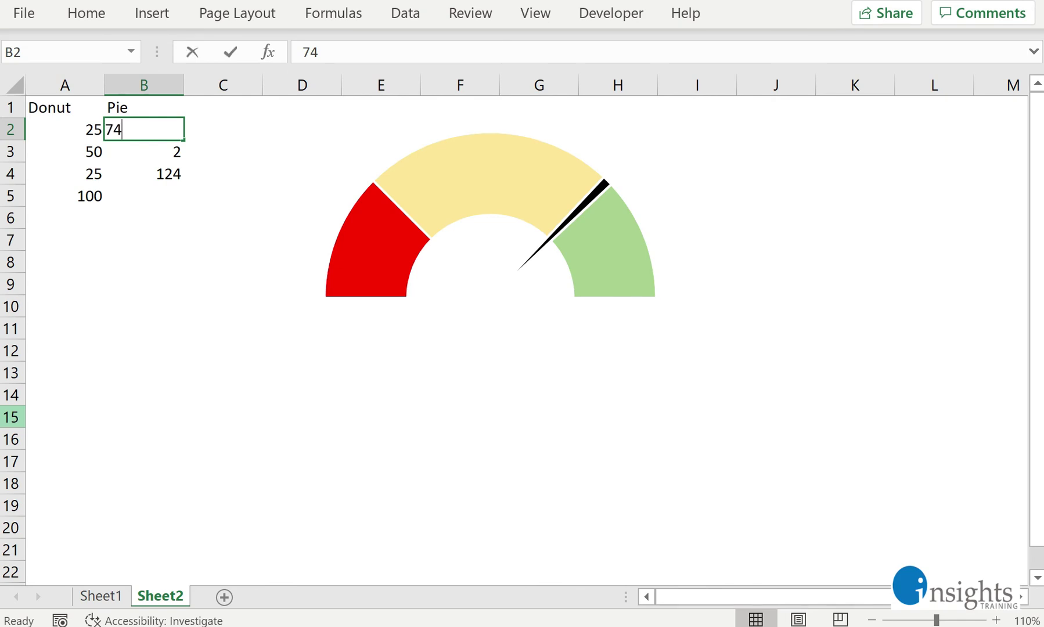
text(32)
key(Return)
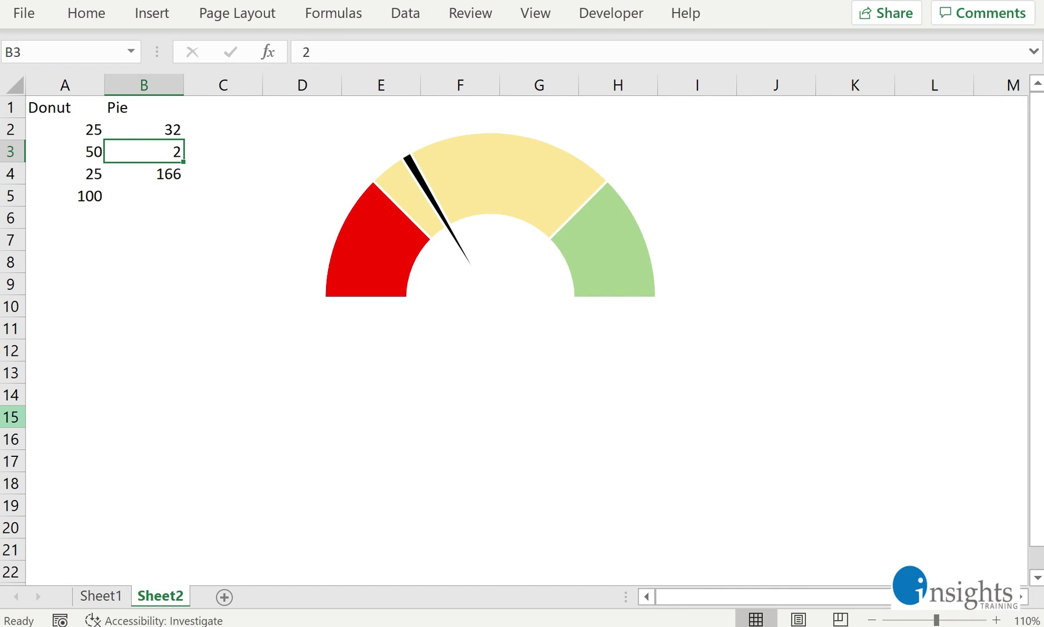
click(151, 128)
text(90)
key(Return)
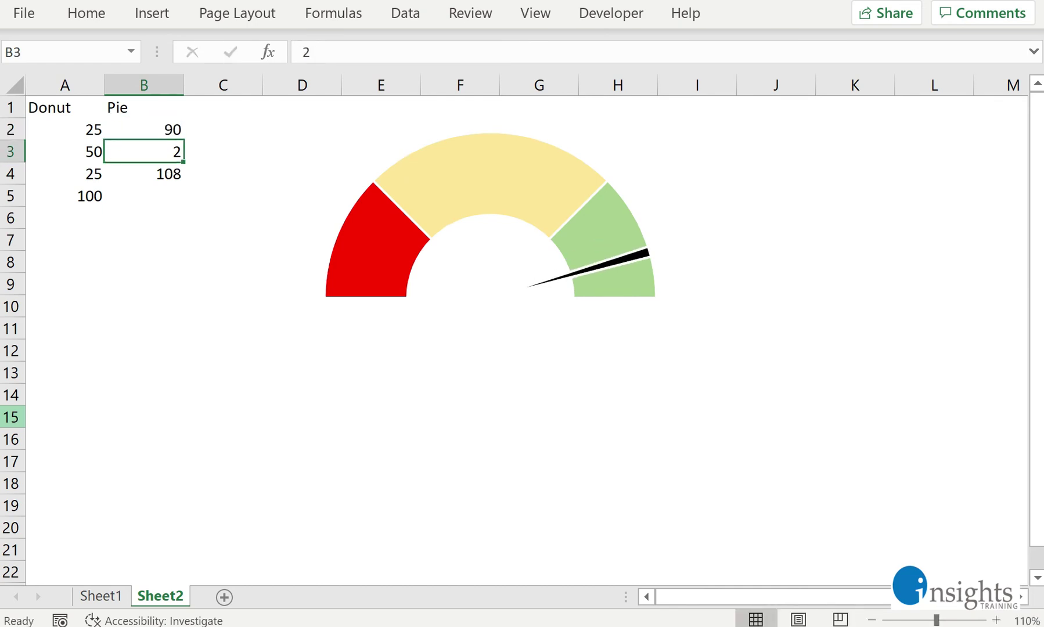
click(151, 129)
text(100)
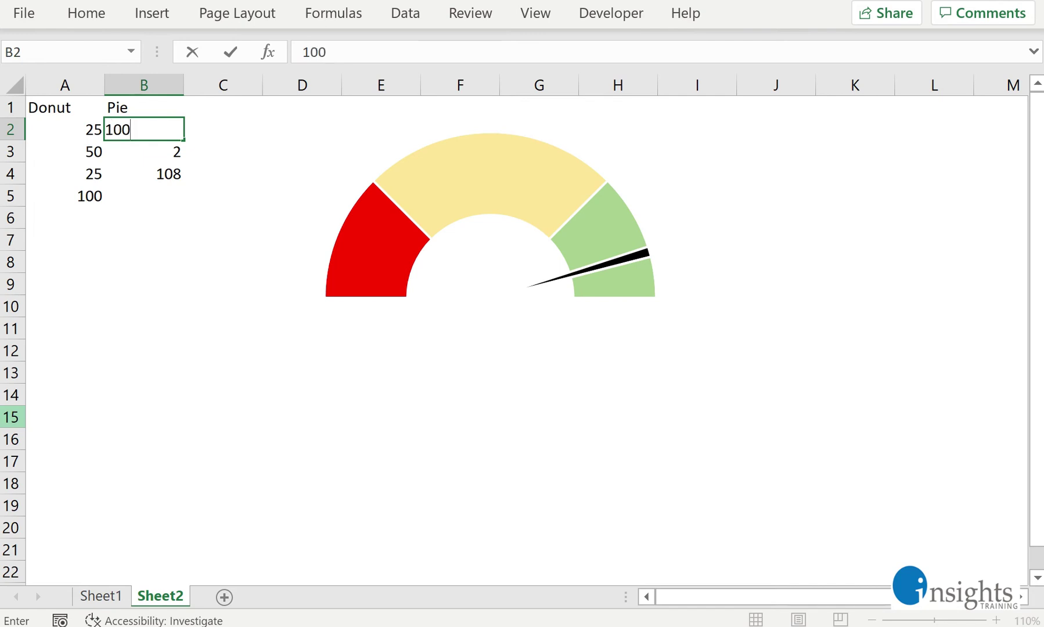
key(Return)
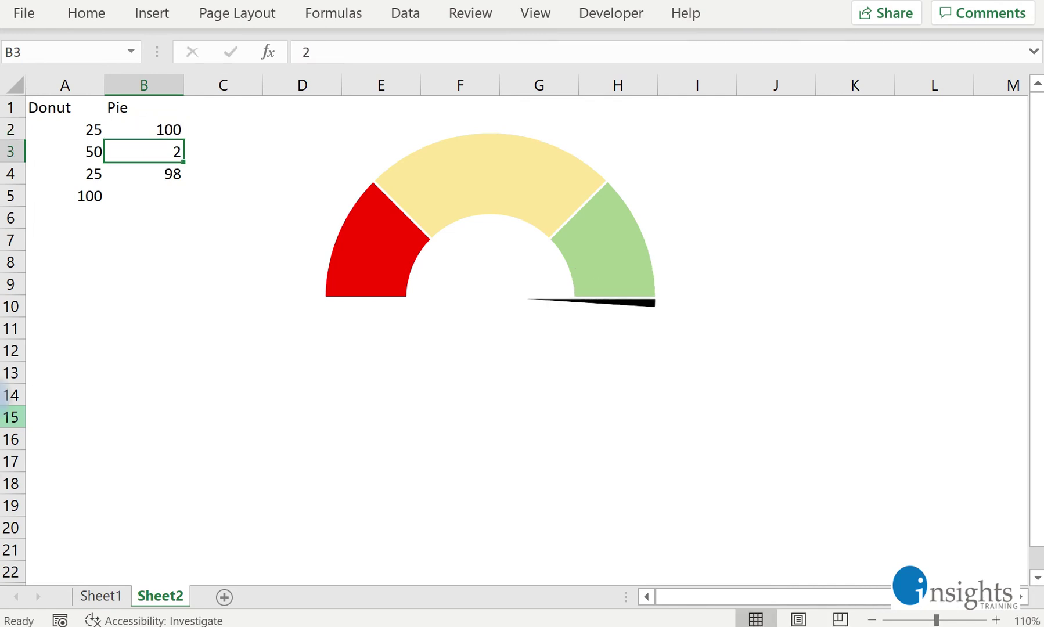
click(159, 127)
text(1)
key(Return)
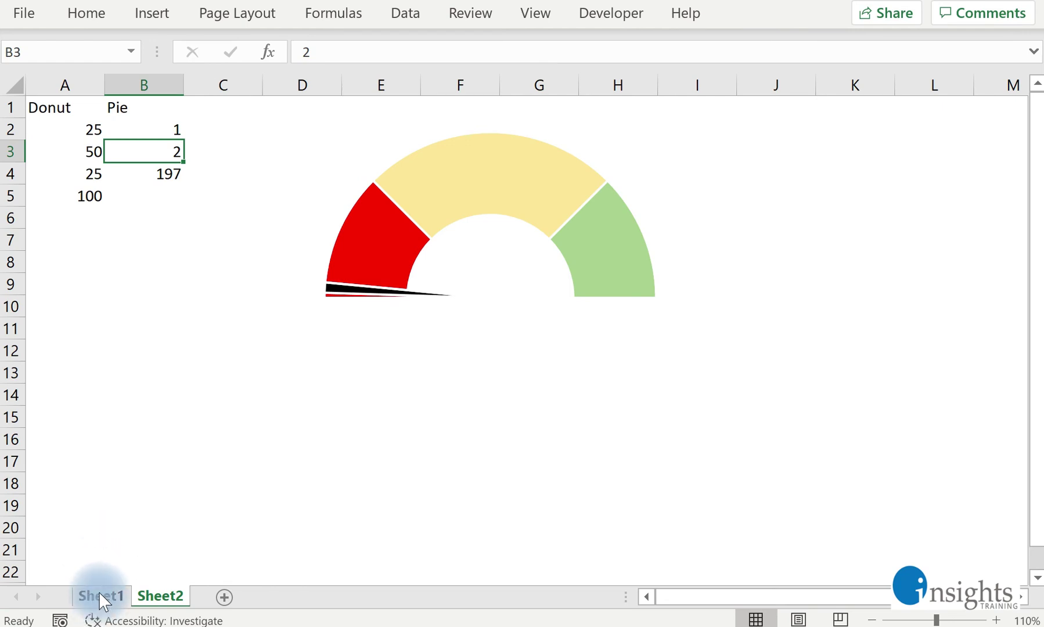
Step: On Sheet1, step the spinner up and down to test the gauge, then return to Sheet2
click(100, 593)
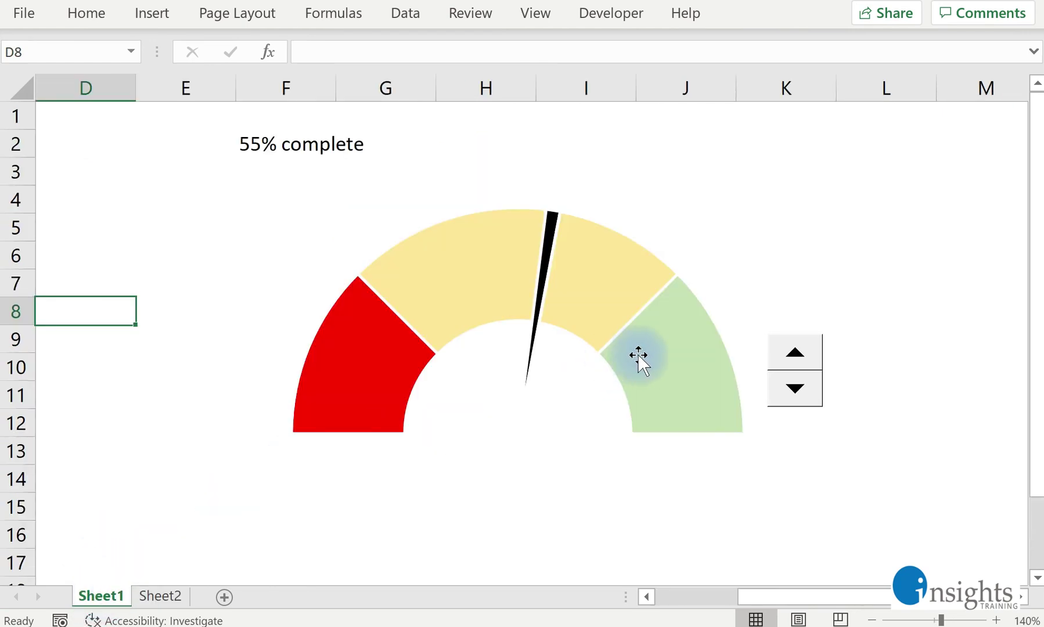
click(789, 361)
click(790, 363)
click(794, 391)
click(796, 389)
click(796, 389)
click(795, 387)
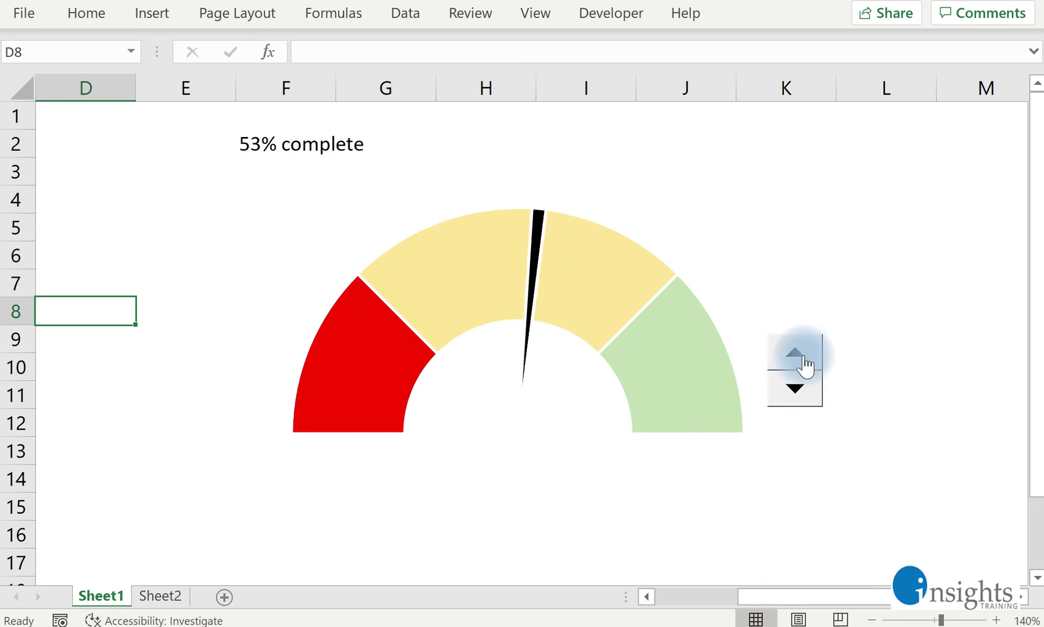
click(805, 360)
click(805, 360)
click(806, 363)
click(806, 363)
click(806, 363)
click(806, 363)
click(806, 363)
click(805, 362)
click(804, 362)
click(804, 362)
click(804, 361)
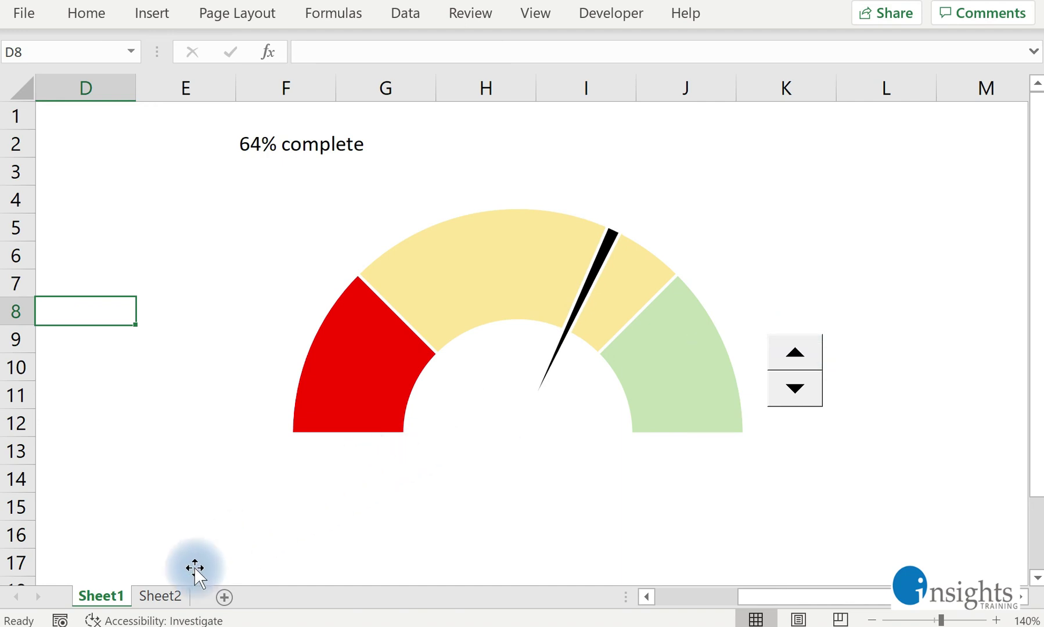
click(175, 599)
click(178, 283)
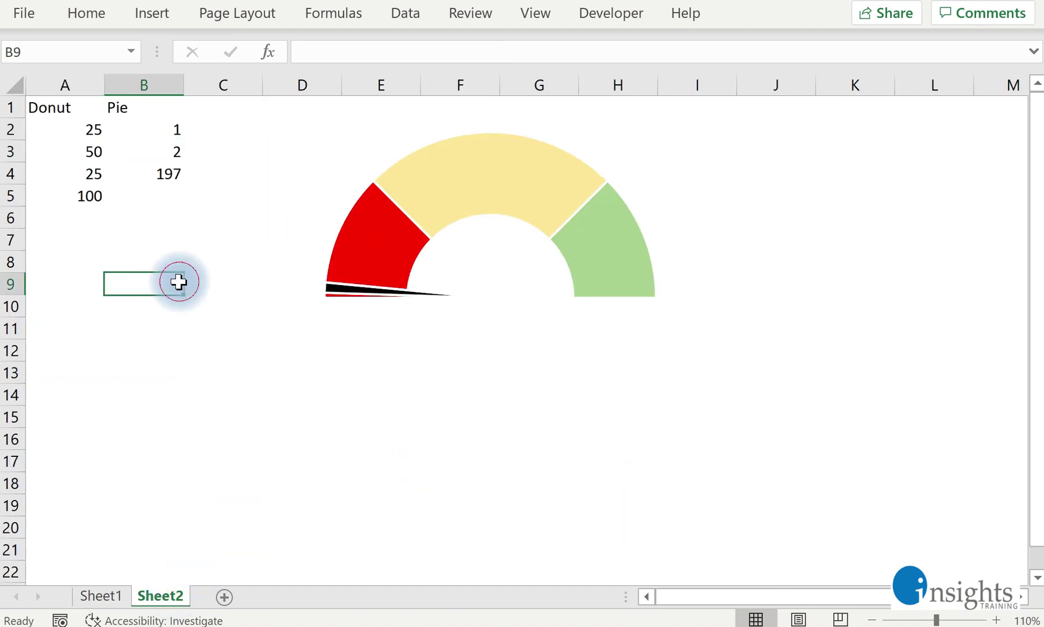
Step: Insert a Form Controls spin button and draw it to the right of the gauge
click(602, 11)
click(452, 75)
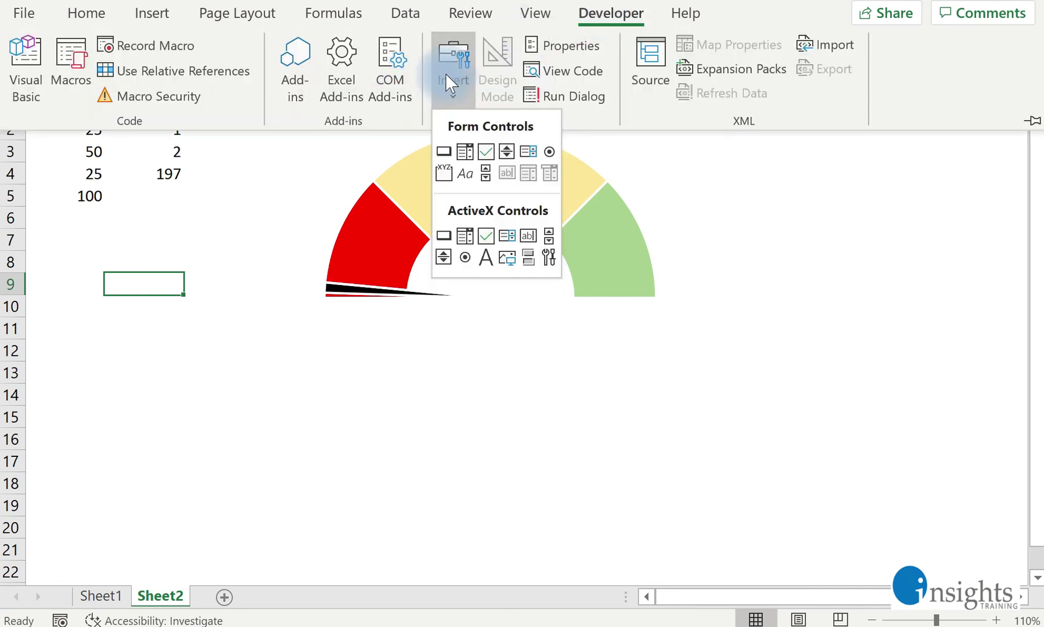
click(505, 152)
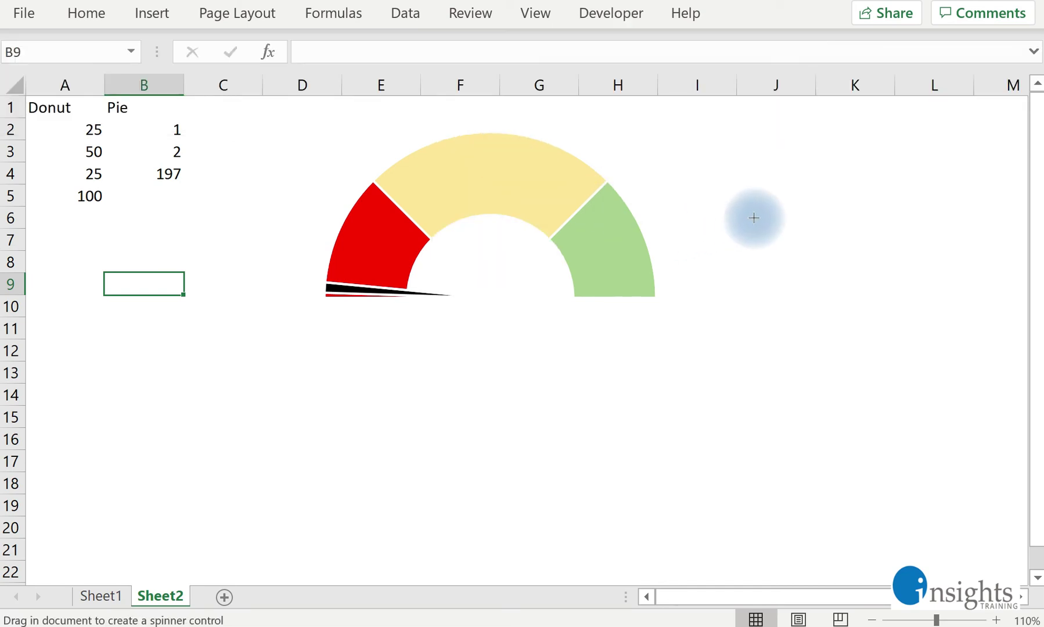
drag(738, 207, 782, 273)
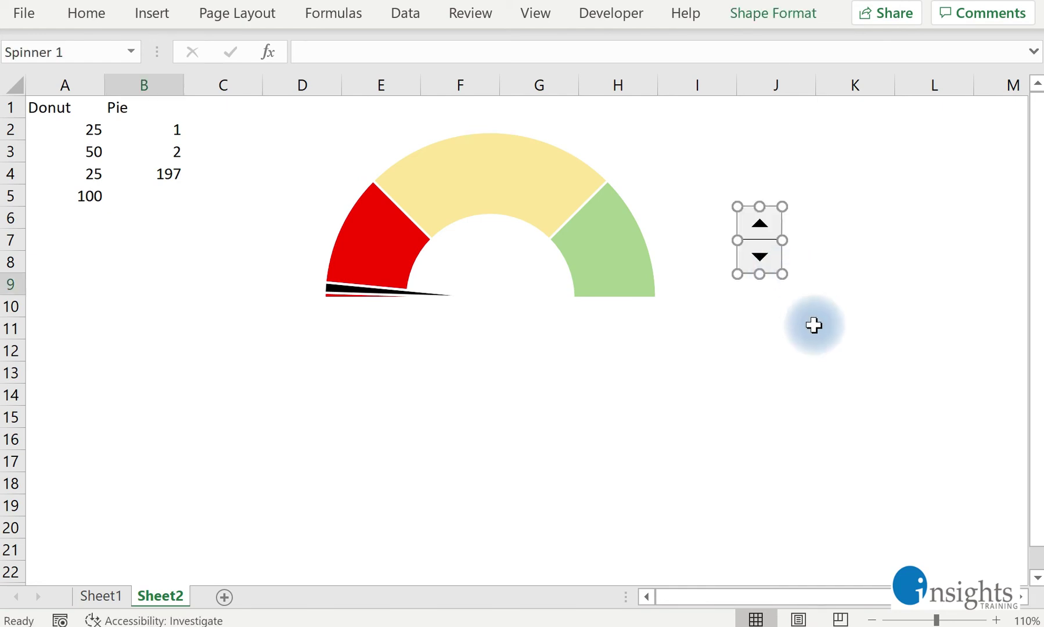
Step: Set the spin button's Format Control to minimum 1, maximum 198, cell link $B$2
right_click(770, 258)
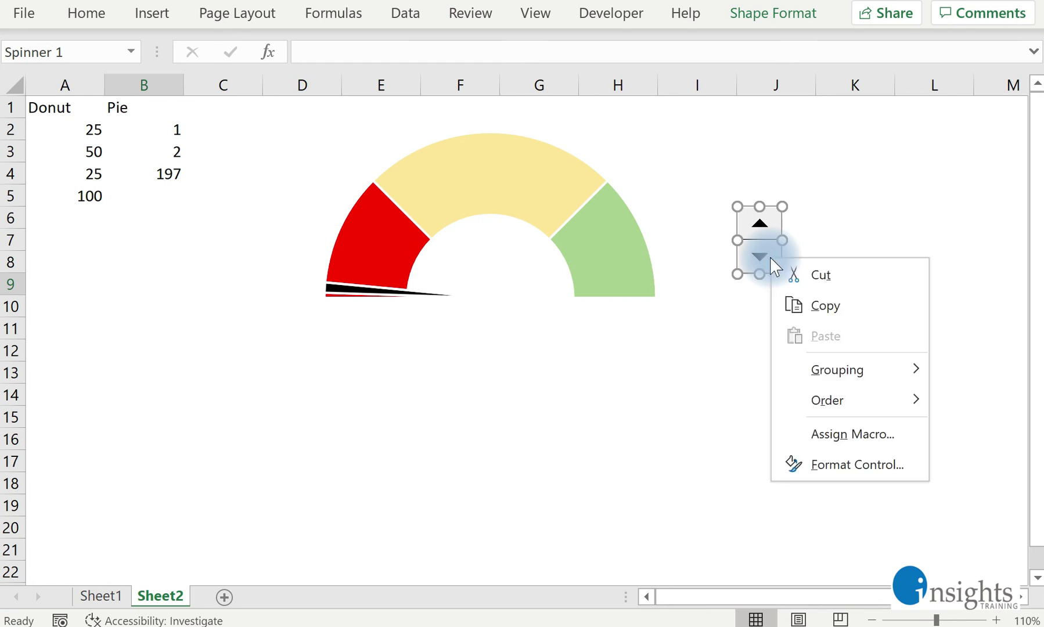
click(827, 464)
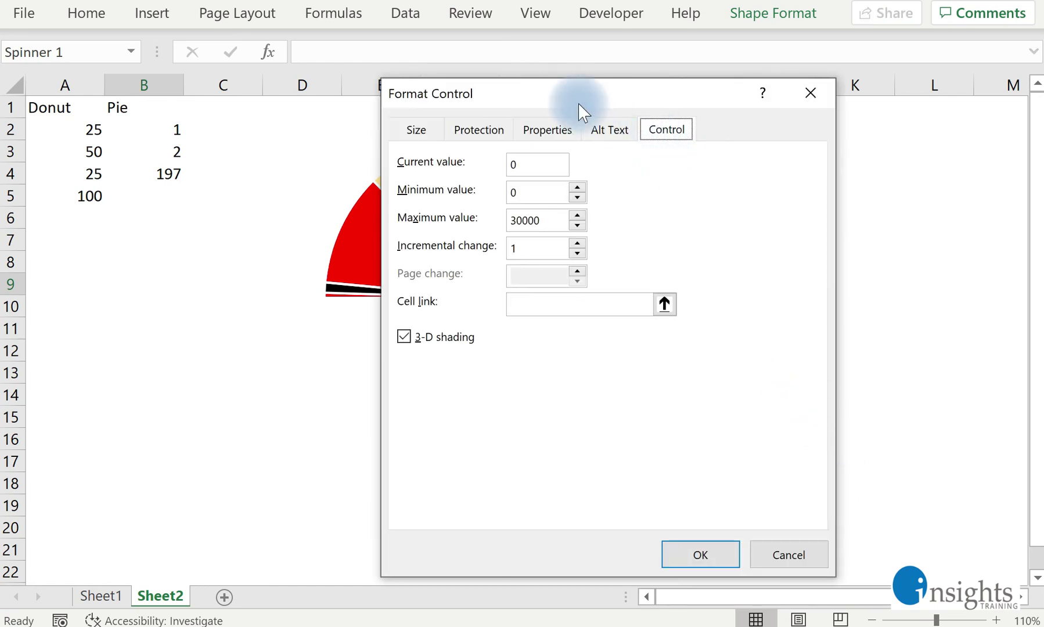
drag(578, 108, 632, 103)
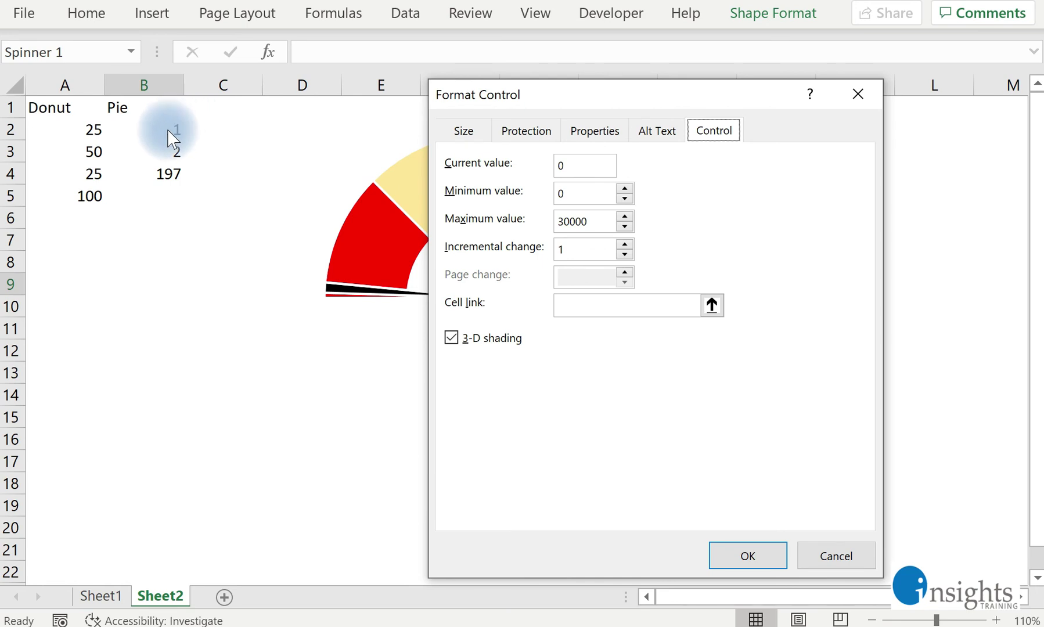
double_click(582, 193)
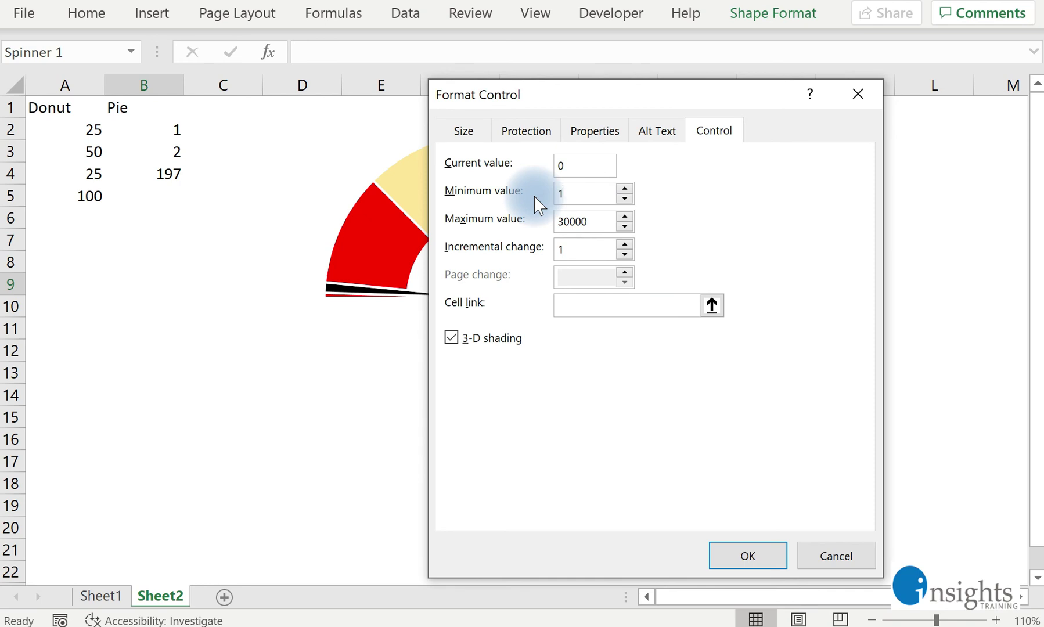
double_click(559, 221)
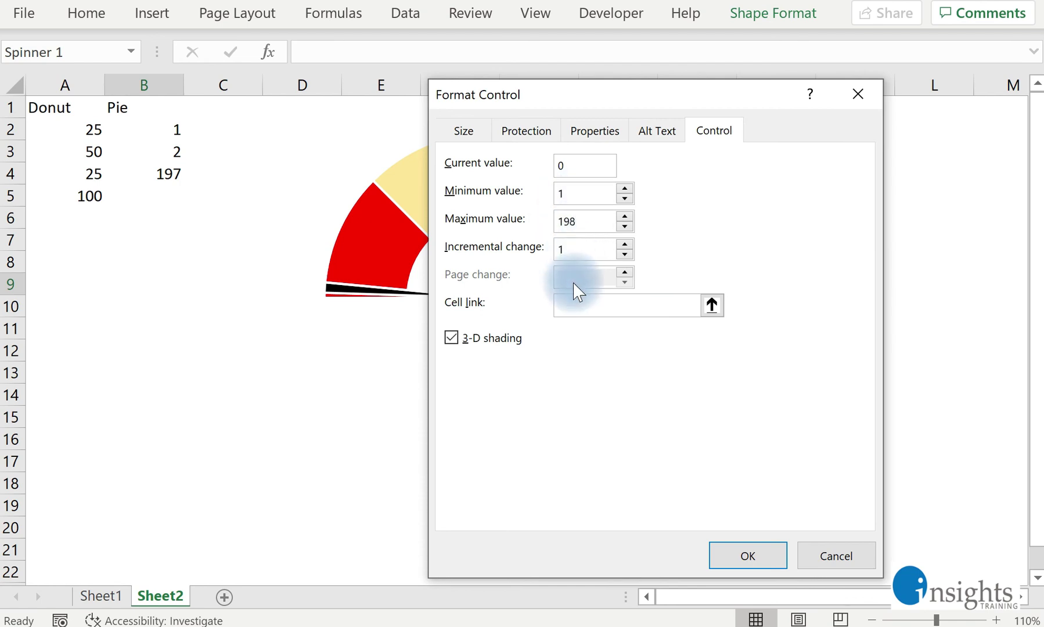
click(571, 305)
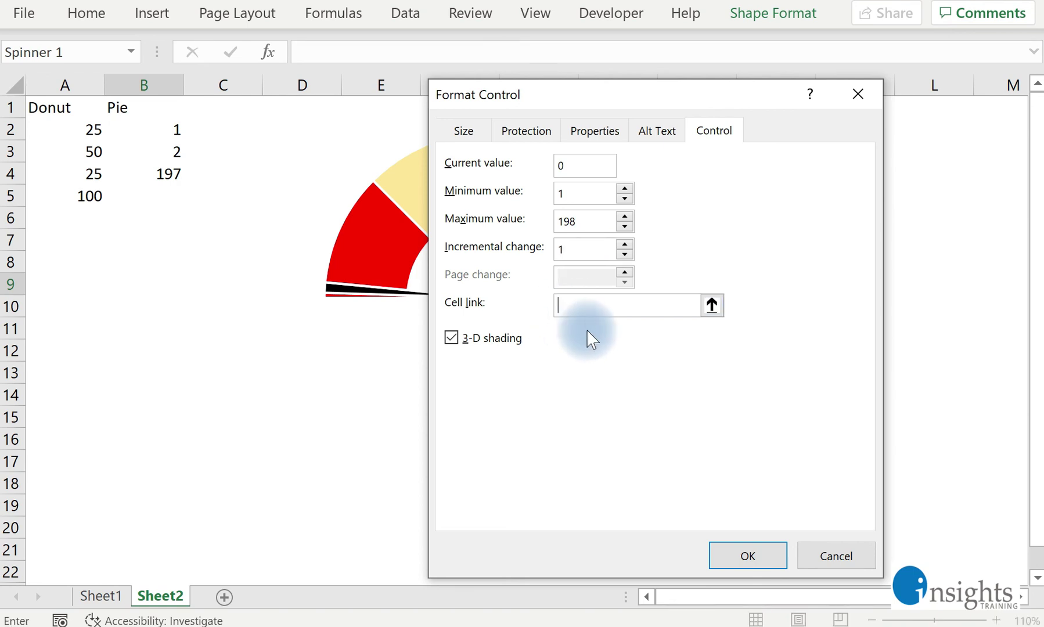
click(165, 129)
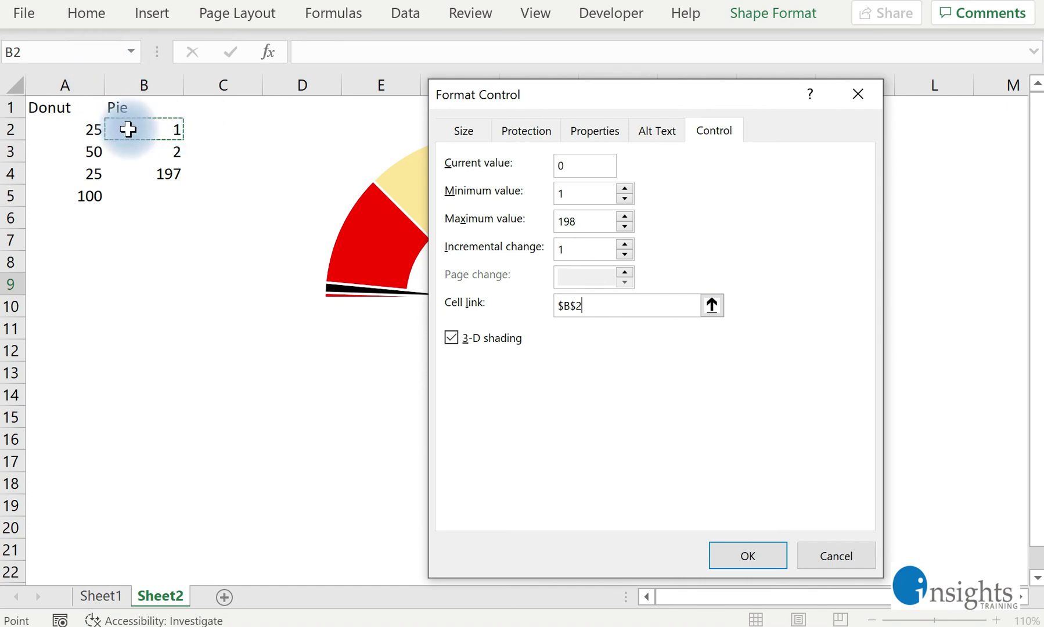
click(726, 558)
click(883, 292)
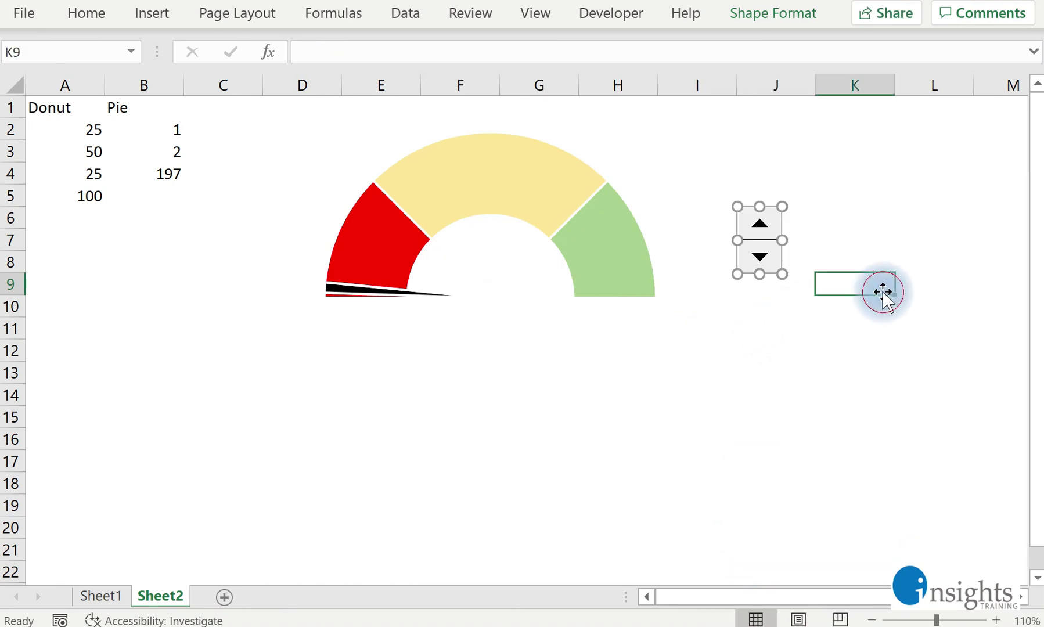
Step: Raise B2 from 1 to 58 with the spin button, so B4 reads 140
click(774, 218)
click(774, 220)
click(773, 219)
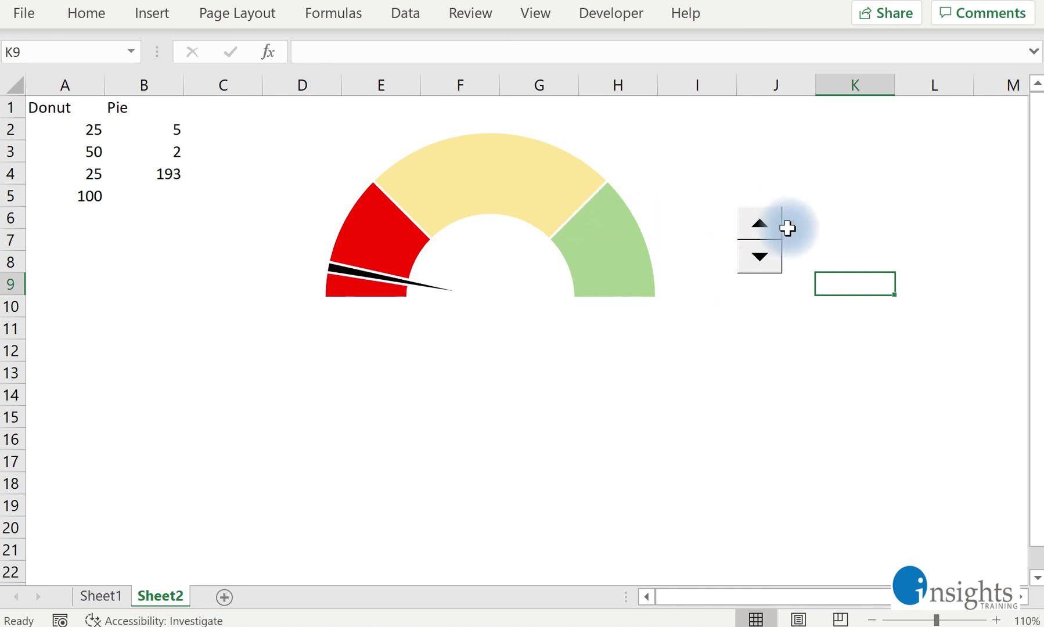
click(781, 218)
click(781, 218)
click(780, 218)
click(781, 217)
click(780, 217)
click(780, 217)
click(780, 217)
click(780, 217)
click(779, 218)
click(780, 217)
click(780, 217)
click(779, 217)
click(779, 217)
click(780, 217)
click(780, 217)
click(780, 217)
click(779, 217)
click(779, 218)
click(780, 218)
click(780, 217)
click(780, 218)
click(780, 217)
click(780, 218)
click(780, 218)
click(780, 217)
click(780, 217)
click(780, 217)
click(780, 217)
click(780, 217)
click(780, 217)
click(779, 217)
click(780, 217)
click(780, 217)
click(780, 218)
click(780, 217)
click(780, 217)
click(780, 217)
click(780, 217)
click(780, 217)
click(780, 217)
click(780, 218)
click(780, 217)
click(779, 217)
click(779, 217)
click(780, 217)
click(780, 217)
click(780, 217)
click(780, 217)
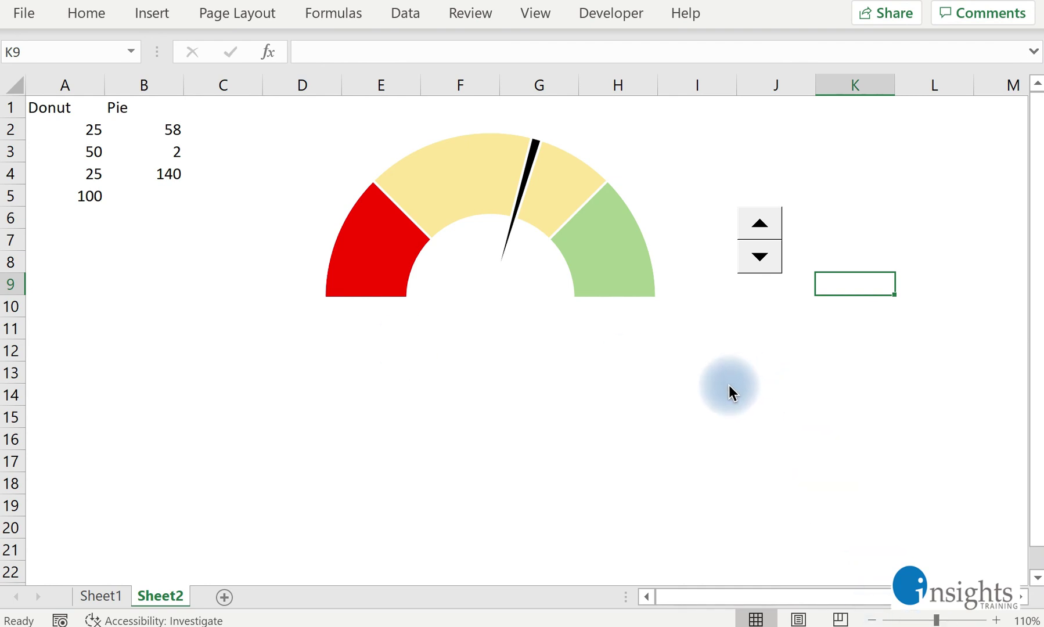
Step: Enter the formula =(B2*2)/(200-B3) in D1, with the sheet zoomed to 130%
click(296, 110)
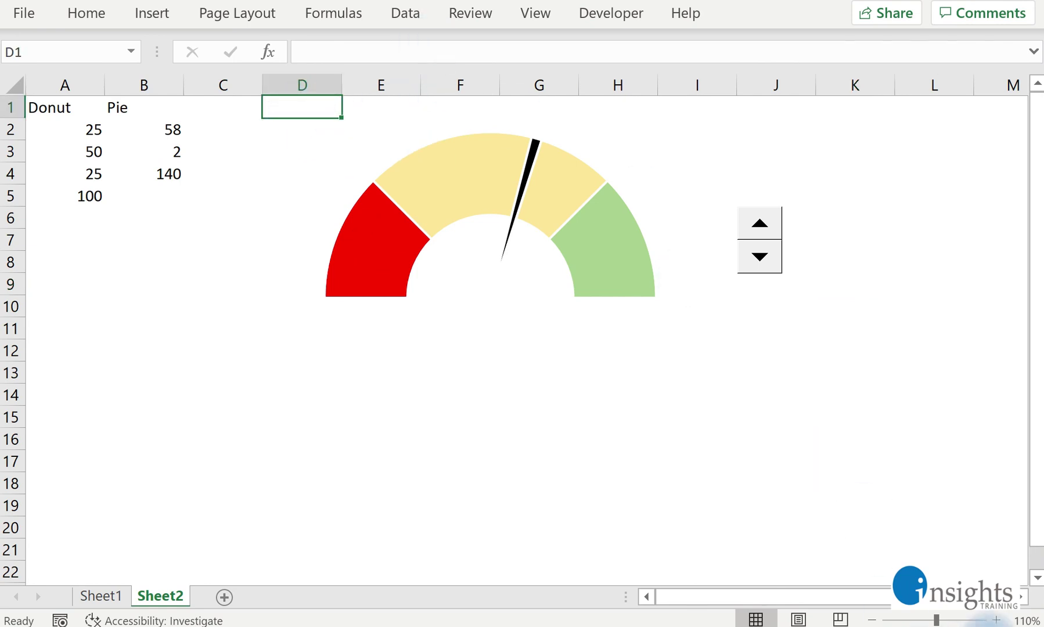
click(996, 620)
click(996, 621)
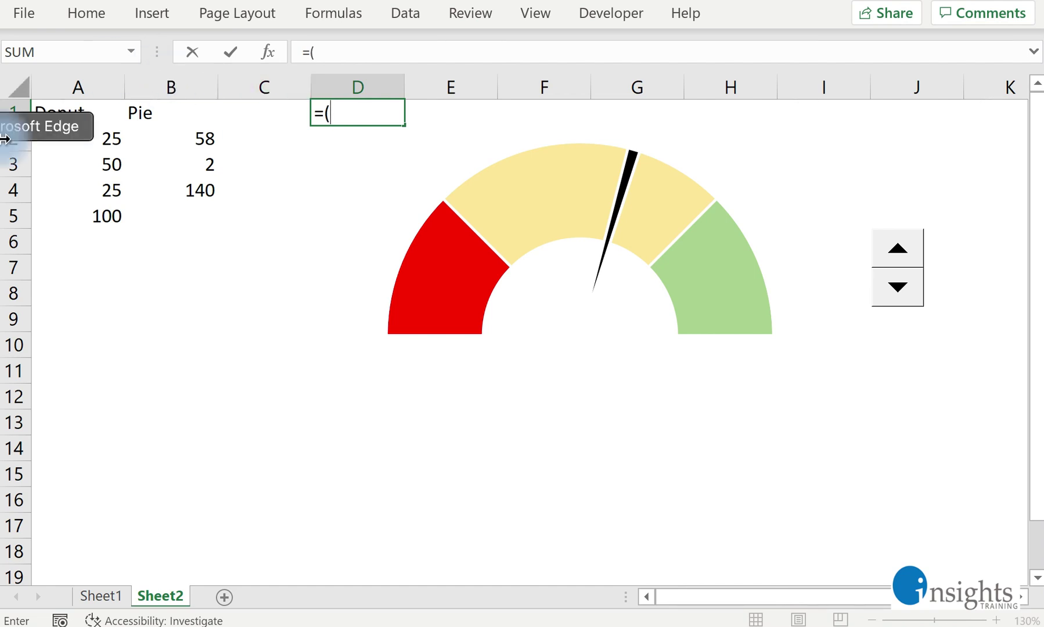
click(178, 138)
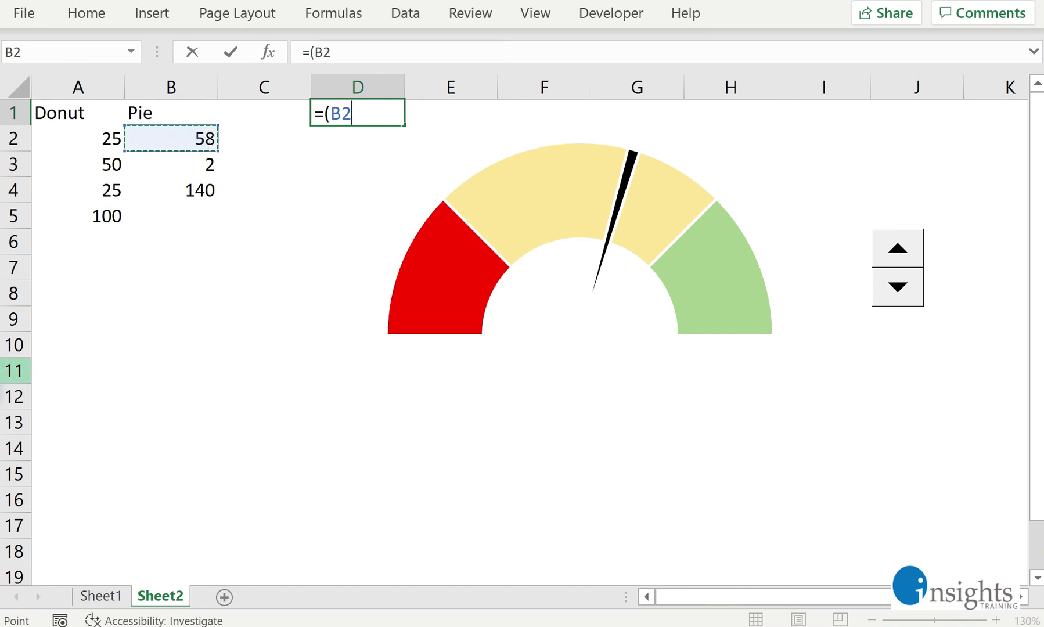
text(*)
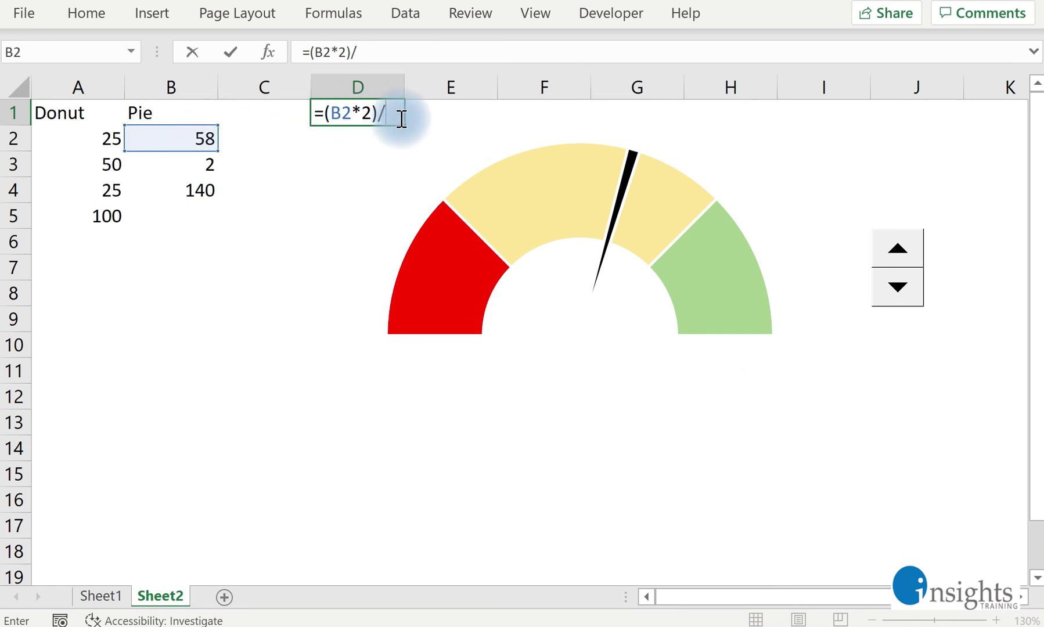
text(2)
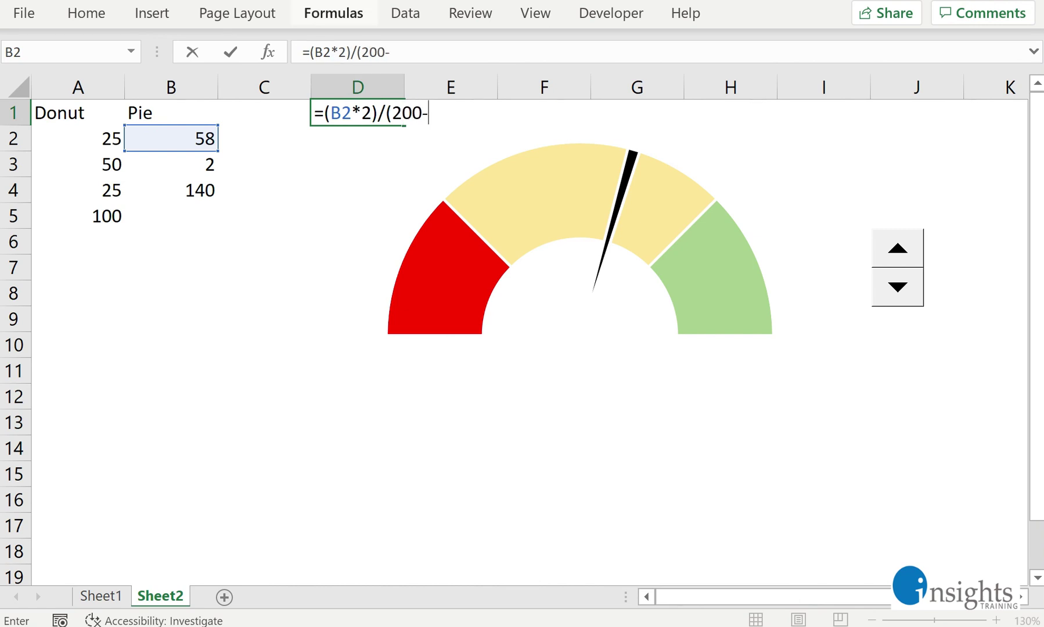
text(00-)
click(172, 170)
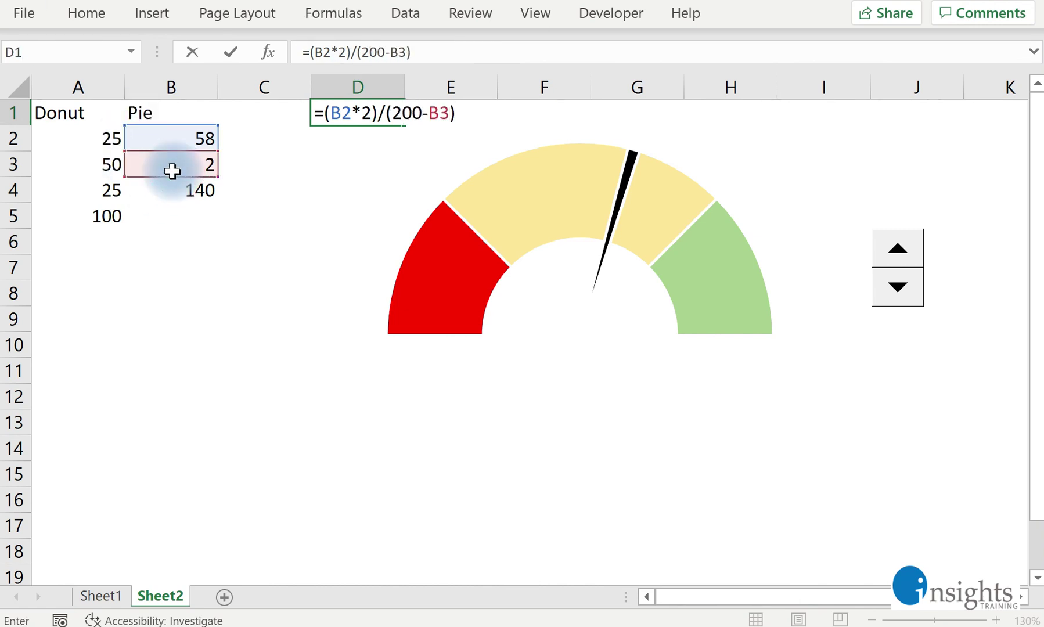
key(Return)
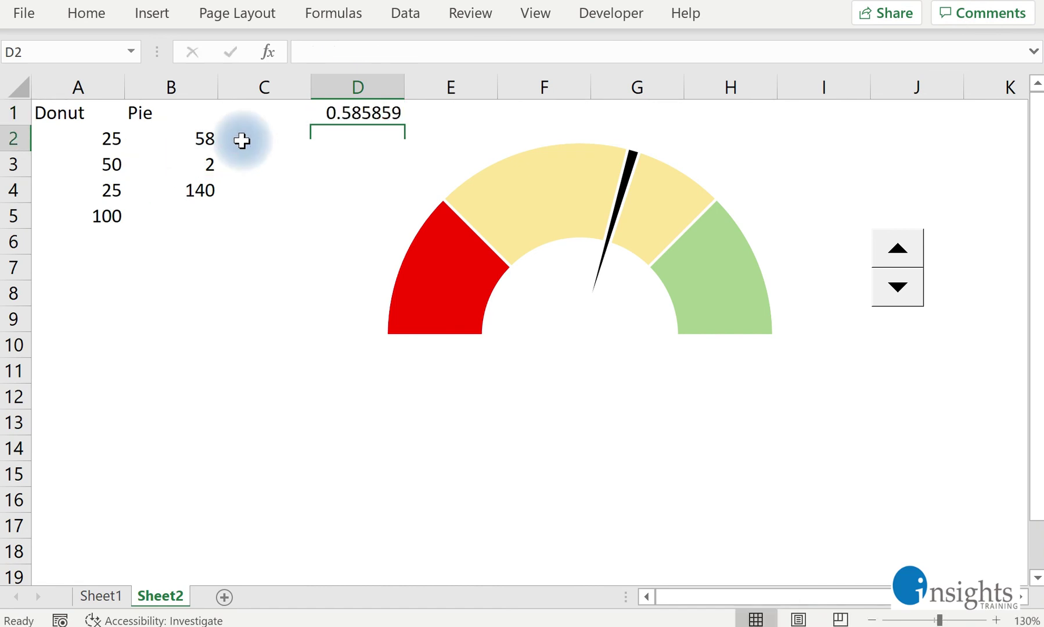
Step: Format D1 with Percent Style so it shows 59%, then recheck its formula
click(336, 113)
click(106, 12)
click(448, 71)
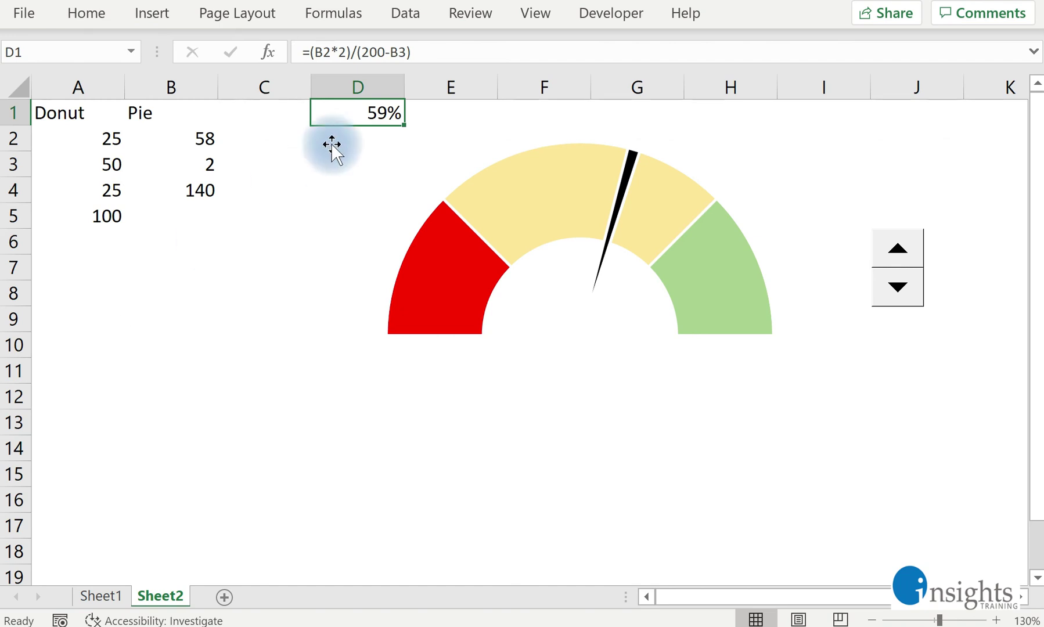
double_click(363, 105)
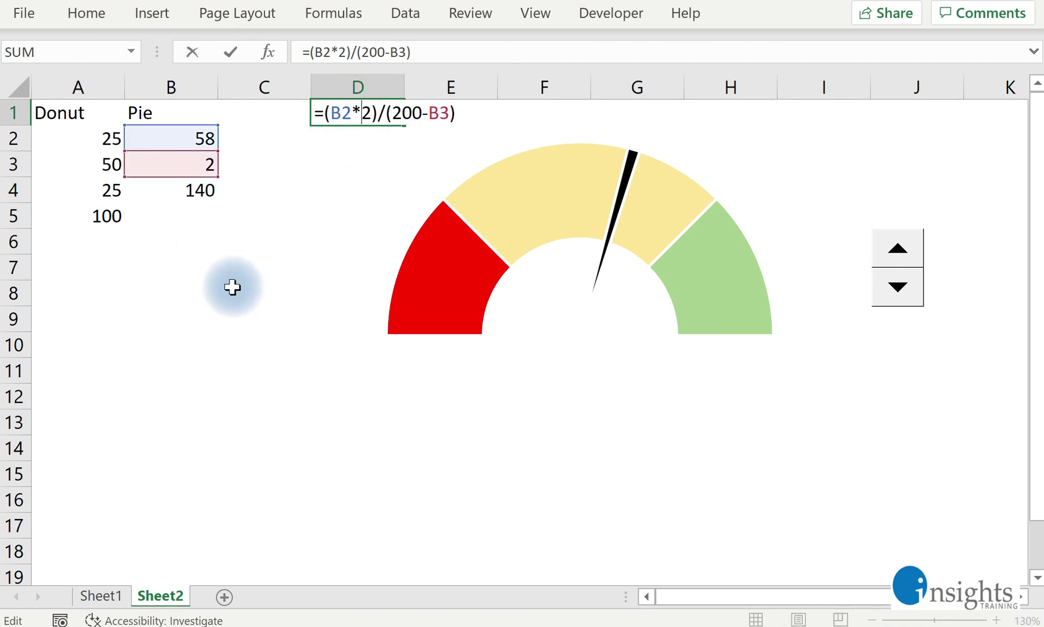
key(Return)
Step: Step B2 up to 99 so D1 reads 100%, testing the down arrow once
click(184, 141)
click(895, 258)
click(895, 260)
click(895, 262)
click(895, 262)
click(895, 262)
click(894, 261)
click(895, 261)
click(895, 261)
click(895, 261)
click(895, 261)
click(894, 262)
click(895, 262)
click(895, 262)
click(894, 262)
click(895, 262)
click(895, 261)
click(895, 262)
click(895, 262)
click(895, 261)
click(895, 262)
click(894, 262)
click(895, 262)
click(895, 262)
click(894, 262)
click(895, 262)
click(895, 262)
click(895, 262)
click(895, 262)
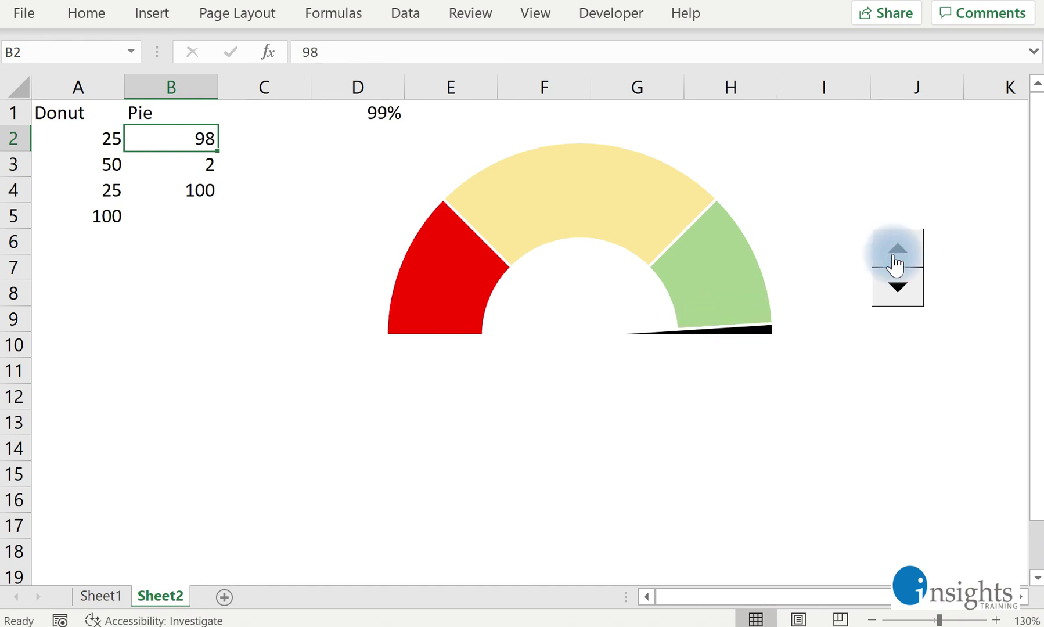
click(895, 262)
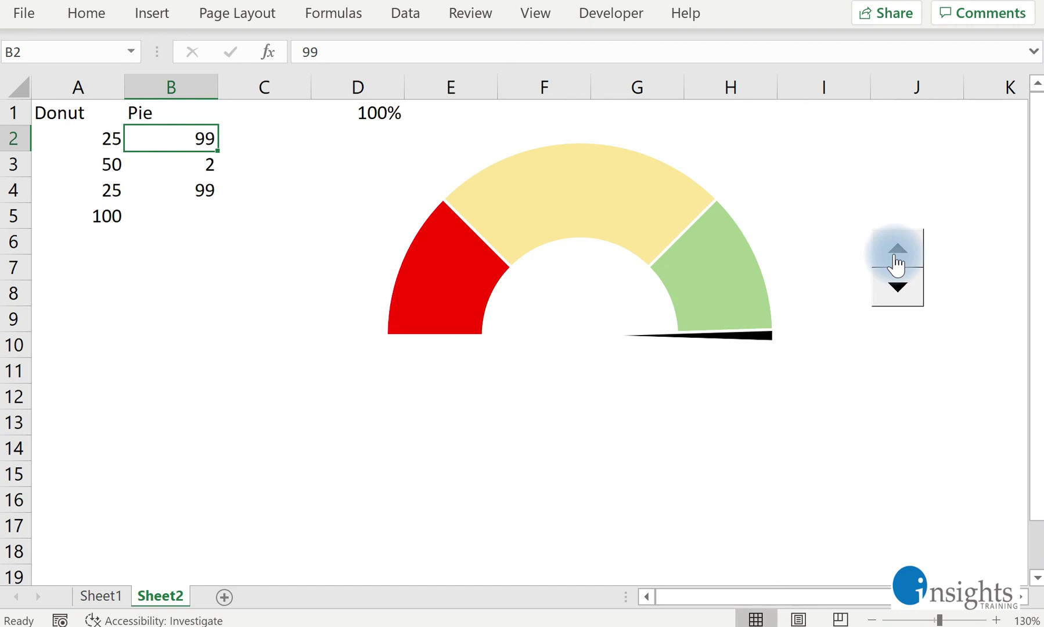
click(899, 287)
click(909, 248)
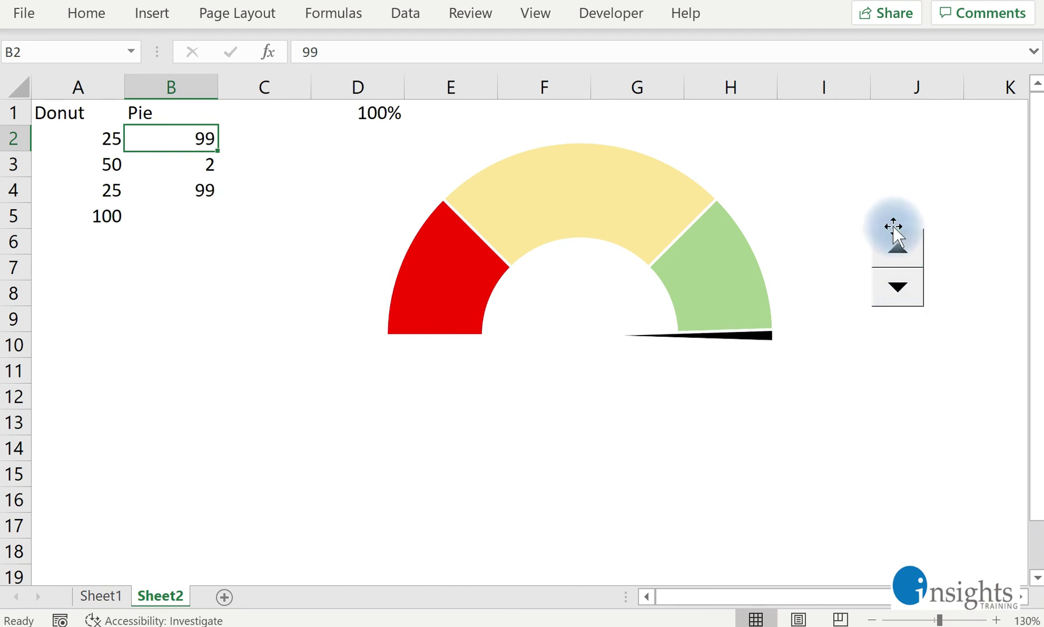
Step: Enter 'Complete' in E1 and make the D1:E1 label bold
click(375, 115)
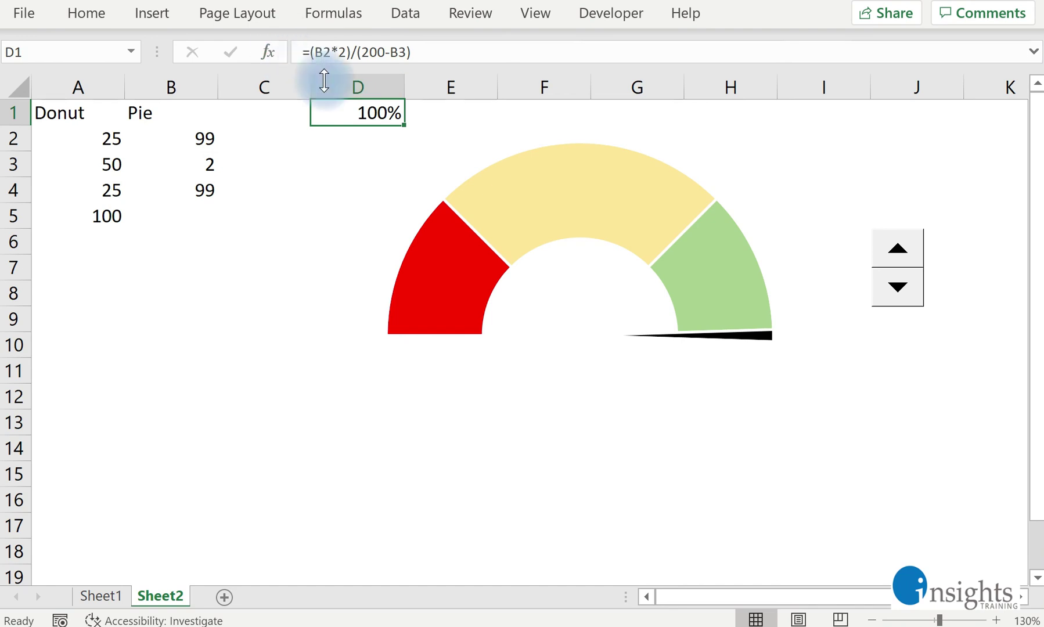
click(433, 121)
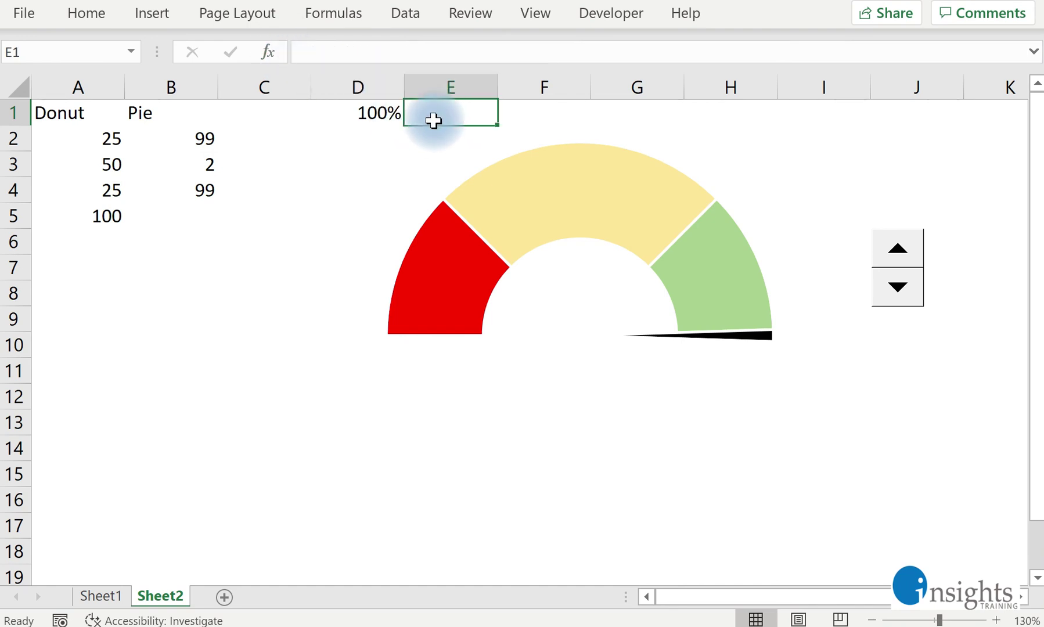
text(Complete)
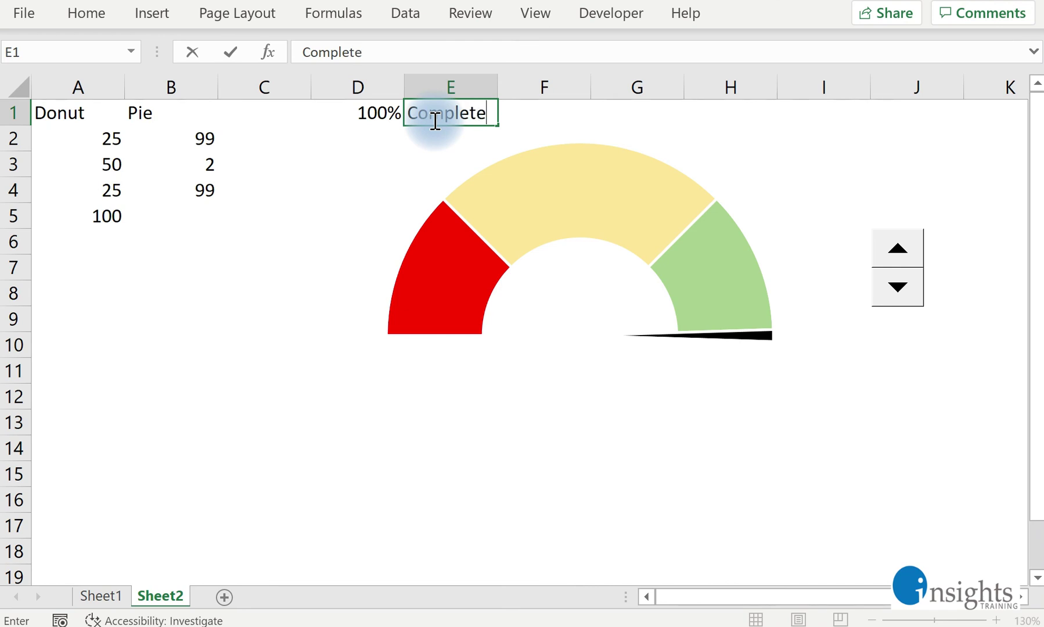
key(Return)
drag(372, 111, 441, 114)
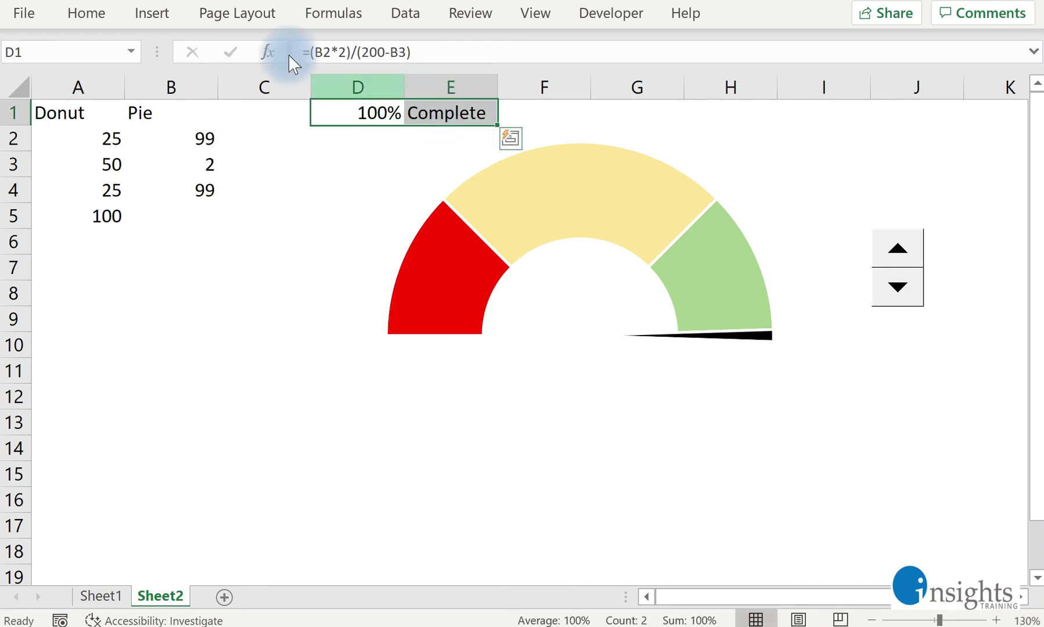
click(87, 14)
click(116, 69)
click(111, 323)
Step: Test the spin button, lowering B2 to 95 so the label reads 96% Complete
click(897, 248)
click(898, 249)
click(897, 248)
click(901, 291)
click(903, 294)
click(903, 293)
click(903, 293)
click(903, 293)
click(903, 293)
click(903, 293)
Step: Set the font colour of A1:B5 to white to hide the data
drag(96, 112, 151, 224)
click(98, 14)
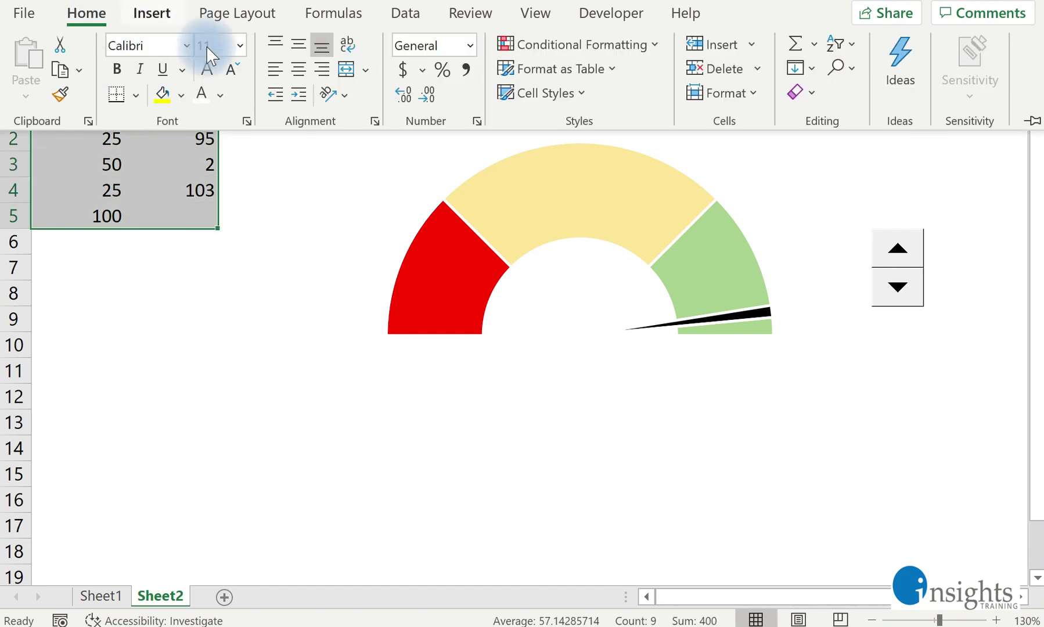
click(205, 94)
click(170, 296)
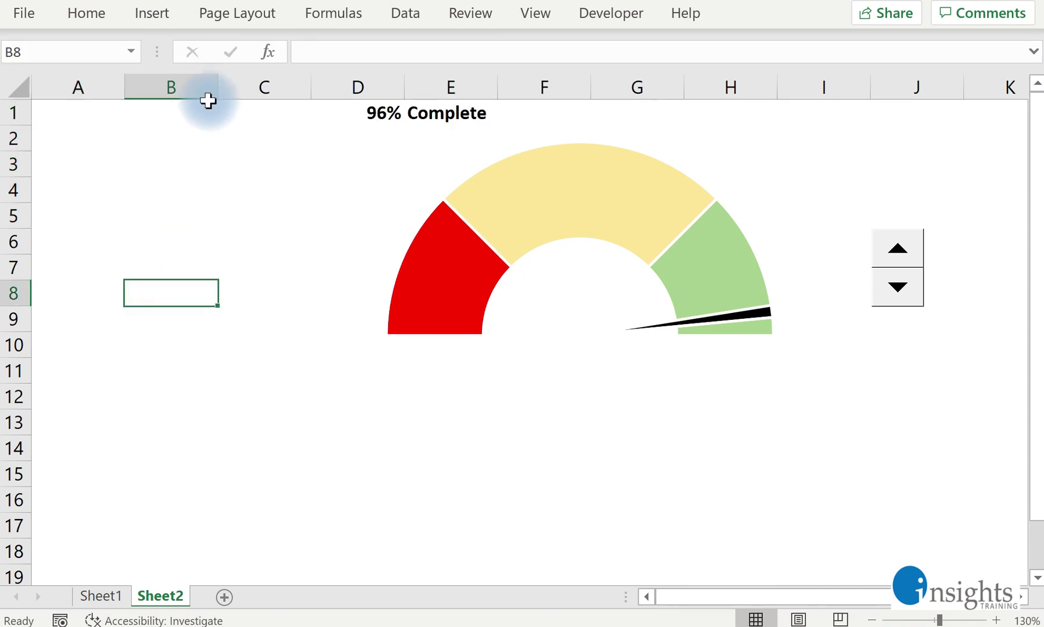
Step: Try hiding columns A:B, then undo it since the chart disappears
drag(203, 88, 122, 86)
right_click(142, 162)
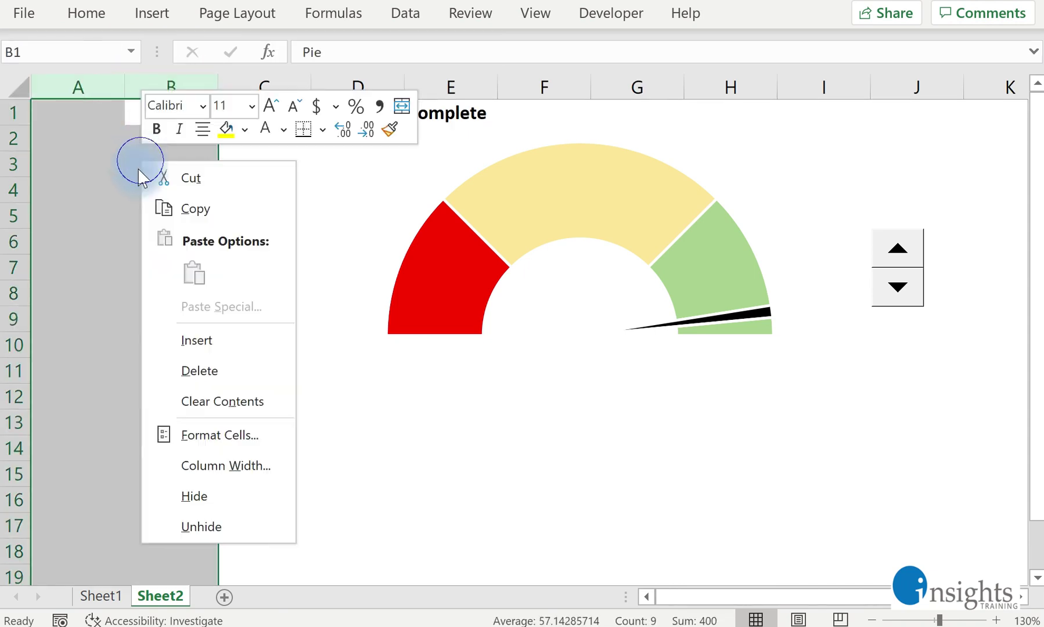
click(200, 494)
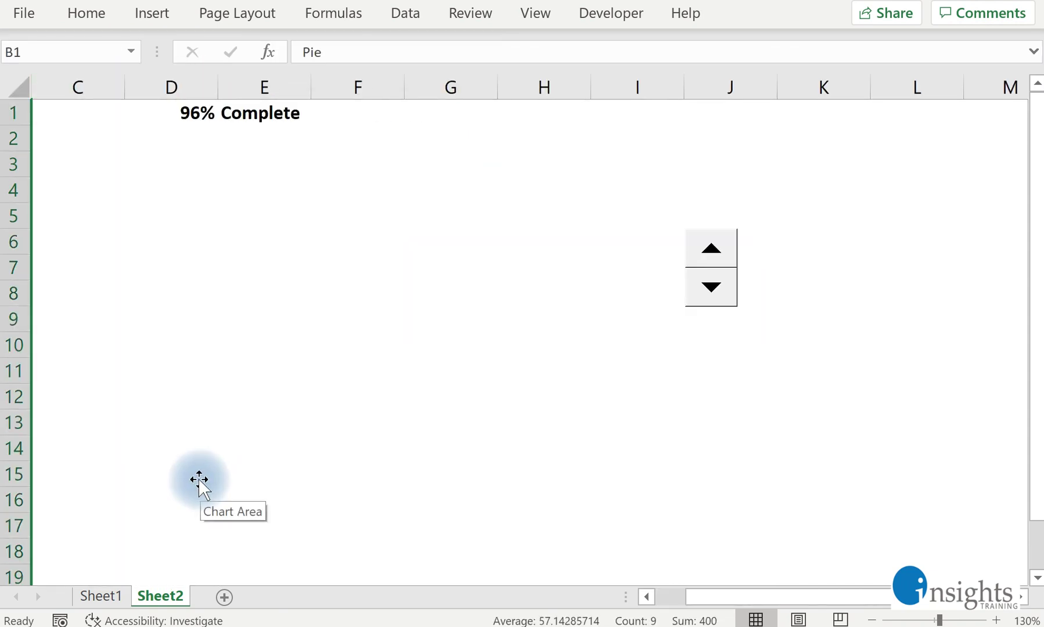
key(ctrl+z)
click(182, 184)
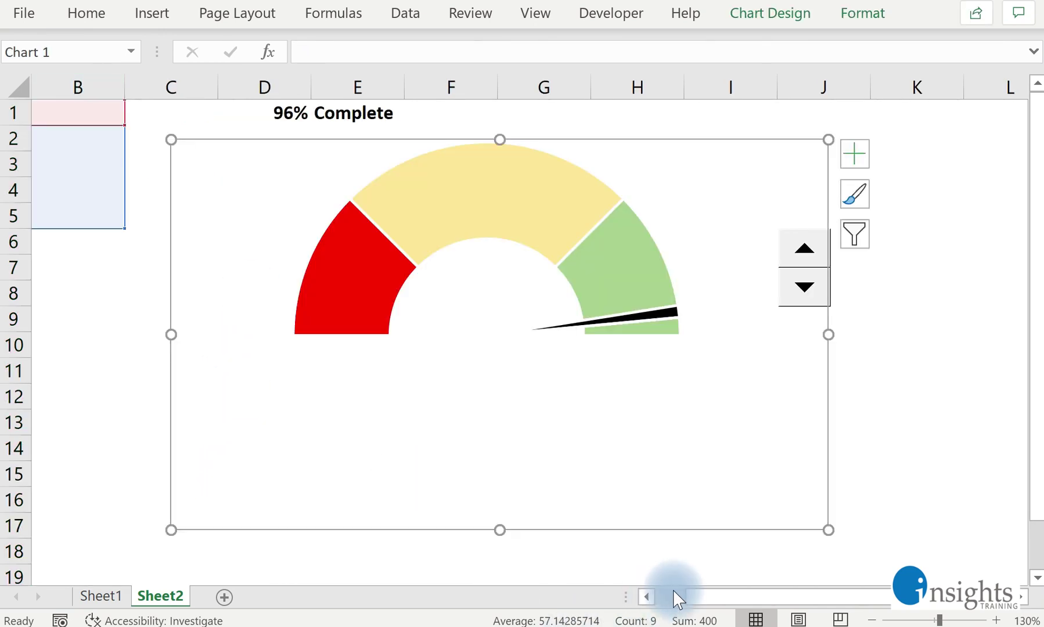
click(650, 597)
click(187, 278)
Step: Test the spin button up and down, ending at 97% Complete
click(909, 246)
click(909, 247)
click(909, 247)
click(907, 290)
click(907, 290)
click(908, 291)
click(906, 247)
click(904, 232)
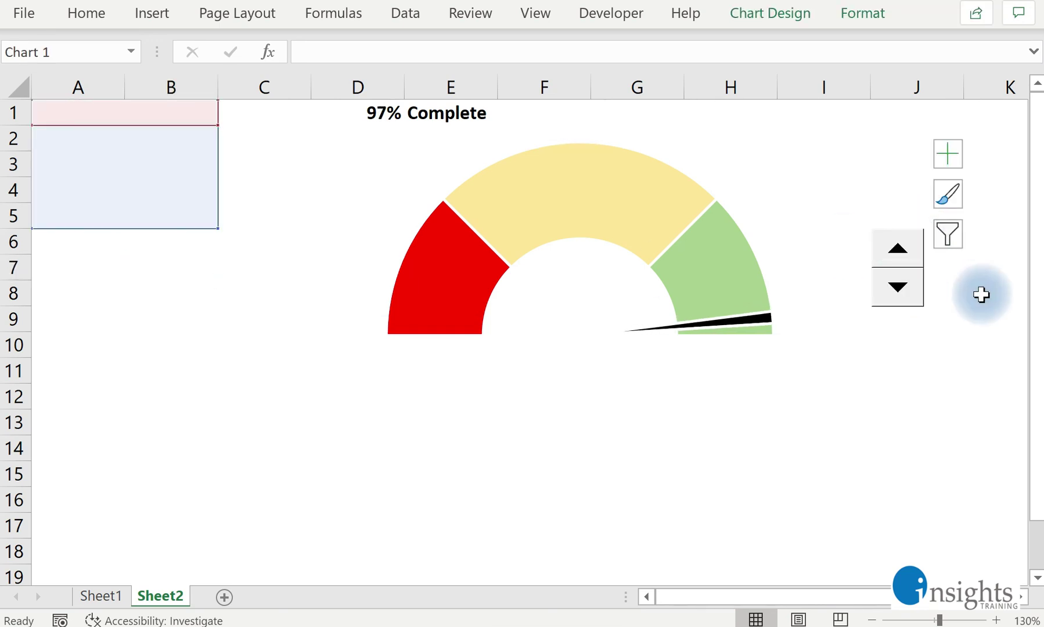